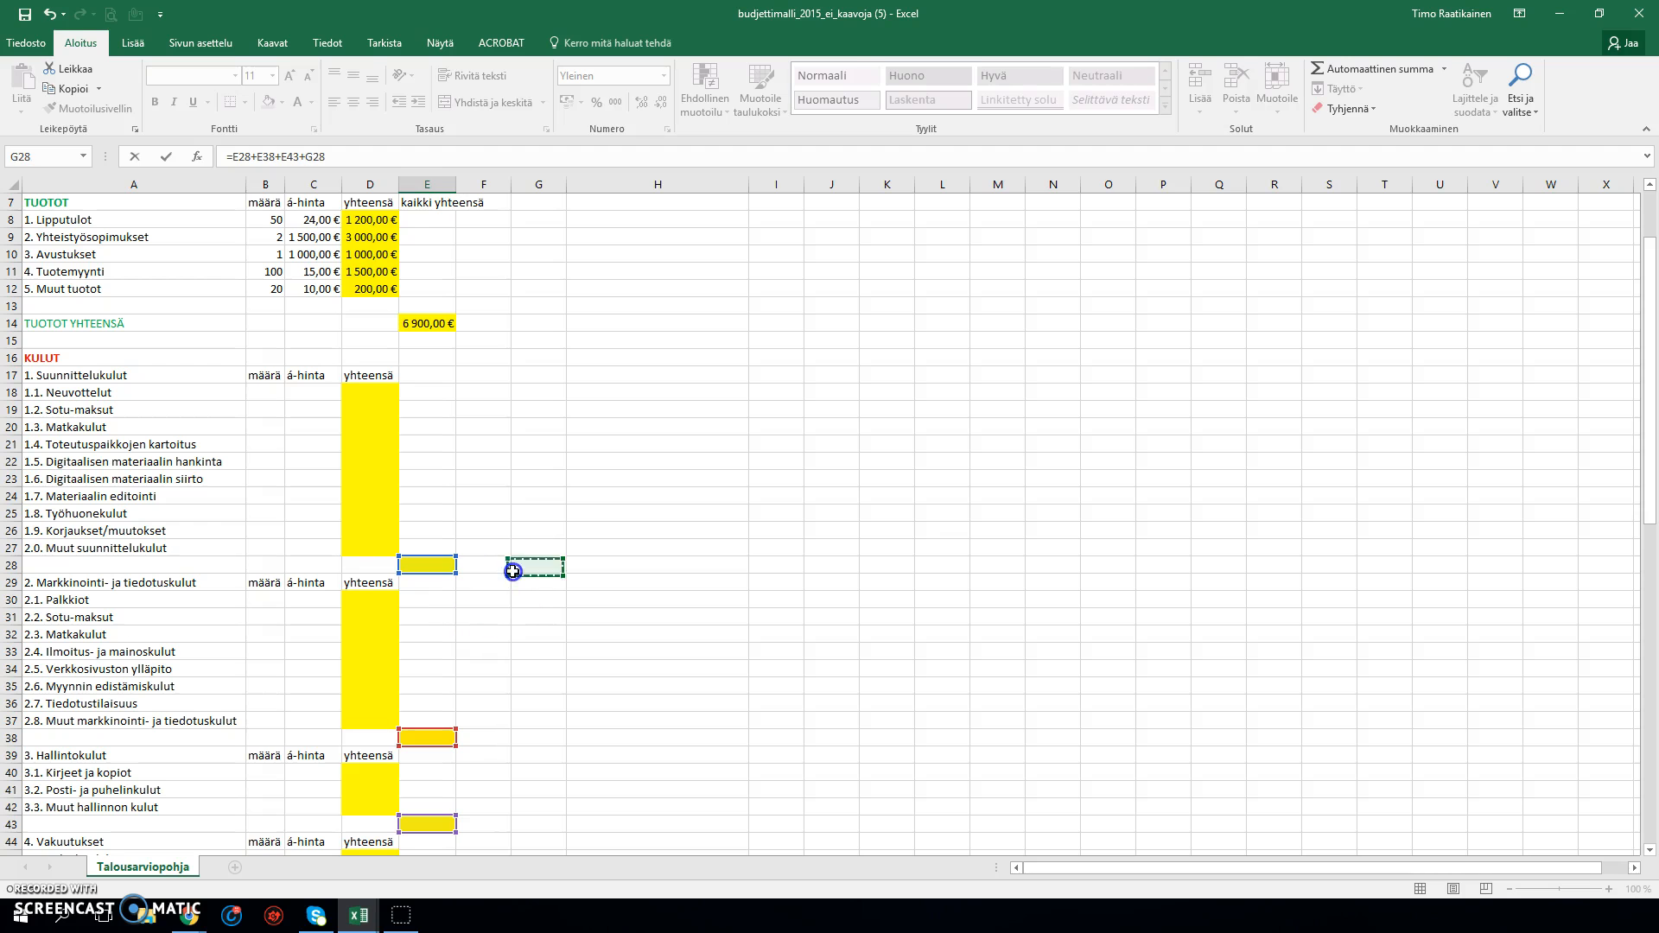
Step: Discard the unfinished cost-total formula and check the income quantities in B8:B12
key("Escape")
scroll(555, 575, "up", 12)
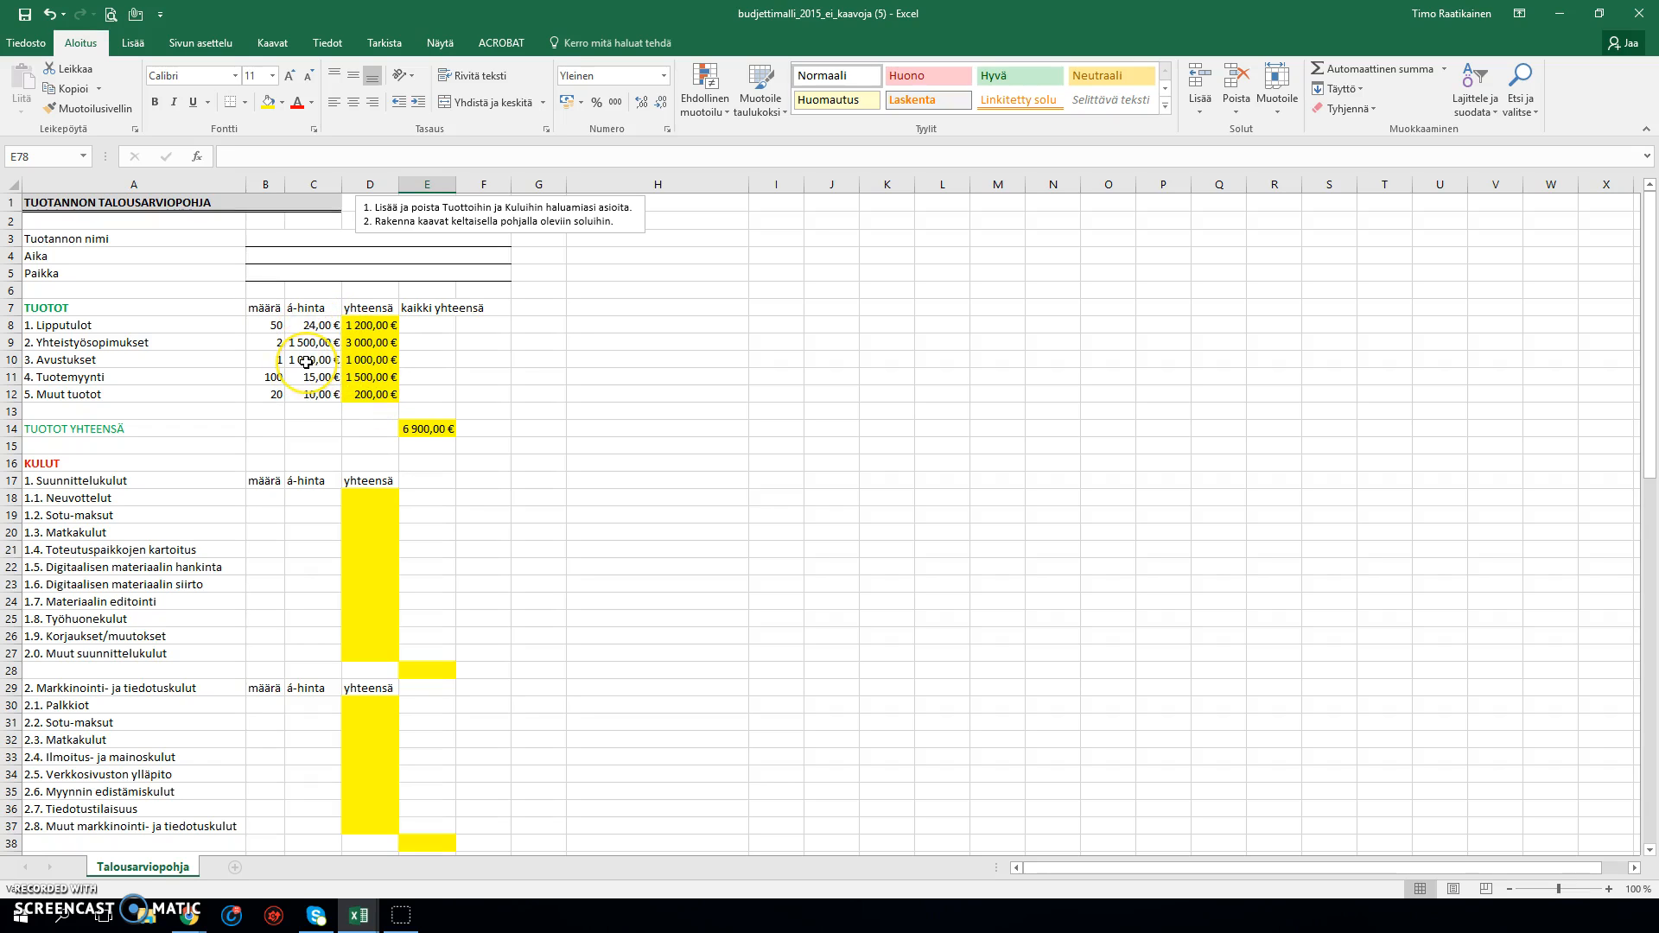
left_click(260, 324)
left_click(274, 344)
left_click(273, 361)
left_click(272, 378)
left_click(273, 395)
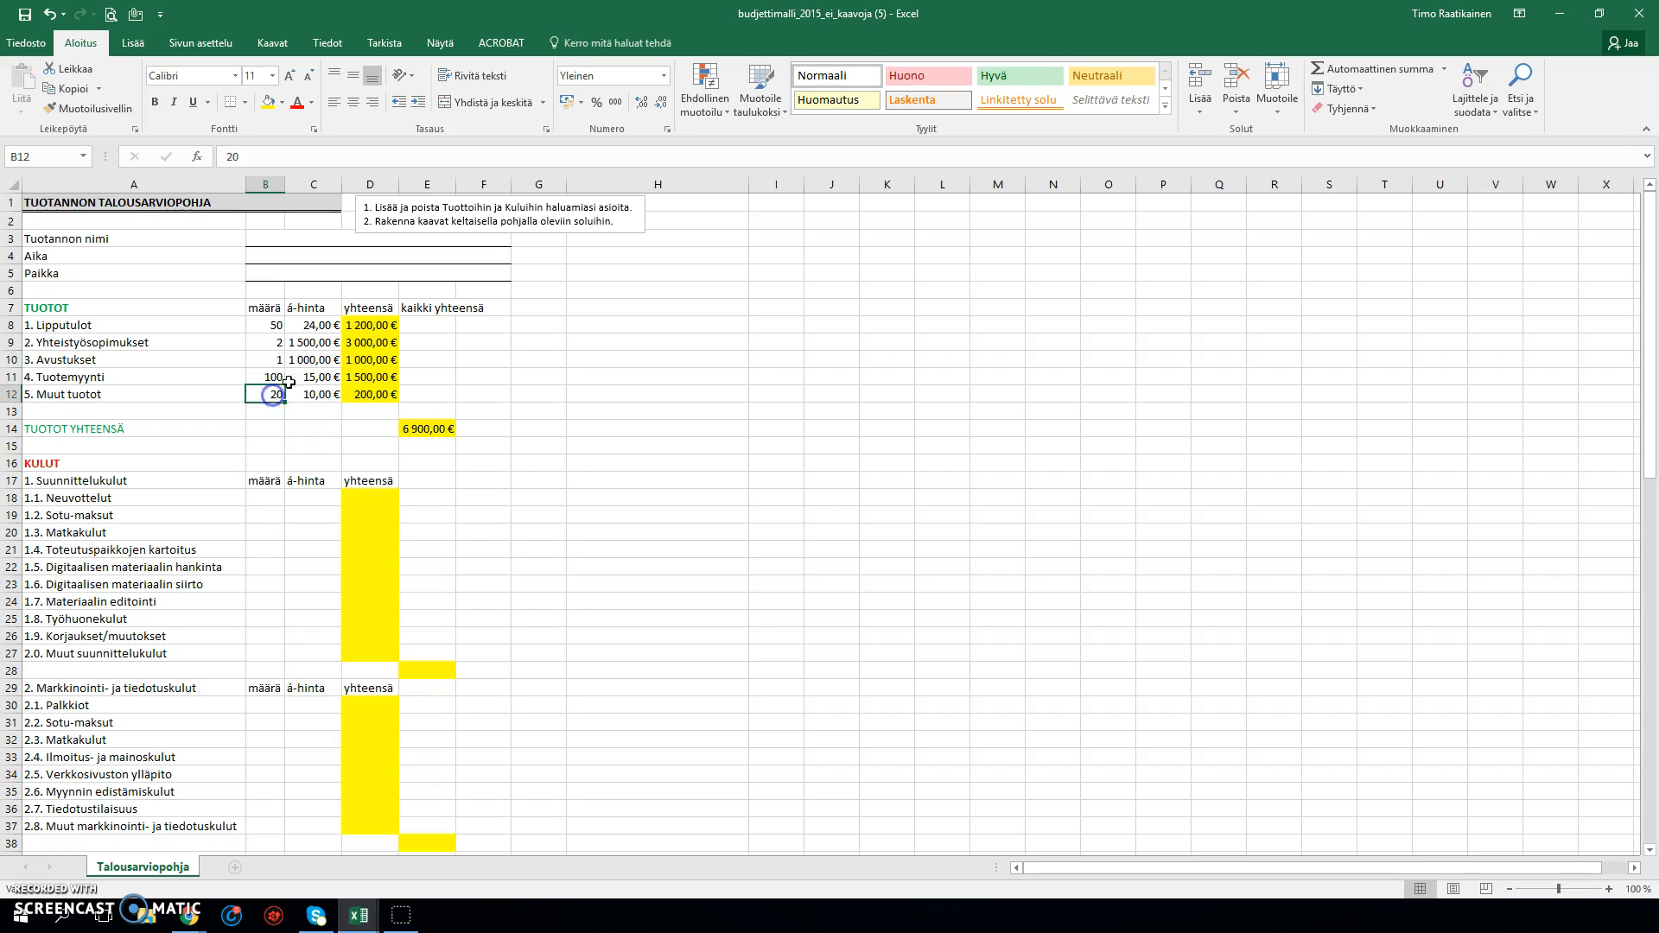
Step: Format the income unit prices in C8:C12 as currency (Valuutta) with 2 decimals and the € symbol
left_click(317, 326)
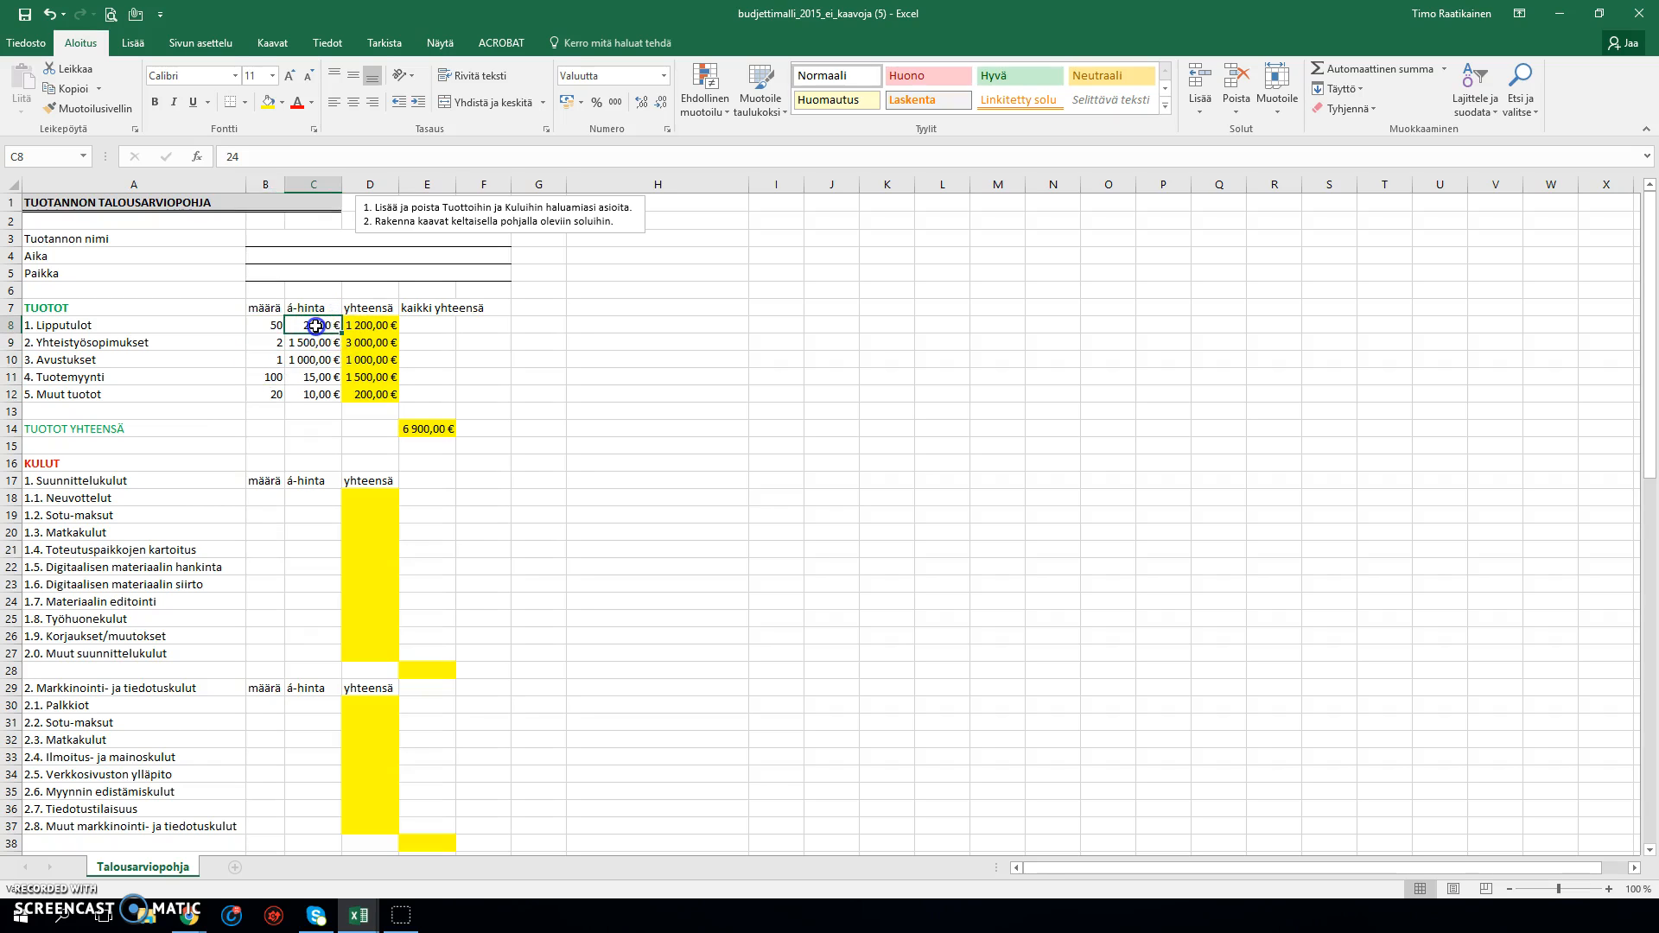
left_click_drag(311, 326, 309, 393)
right_click(312, 362)
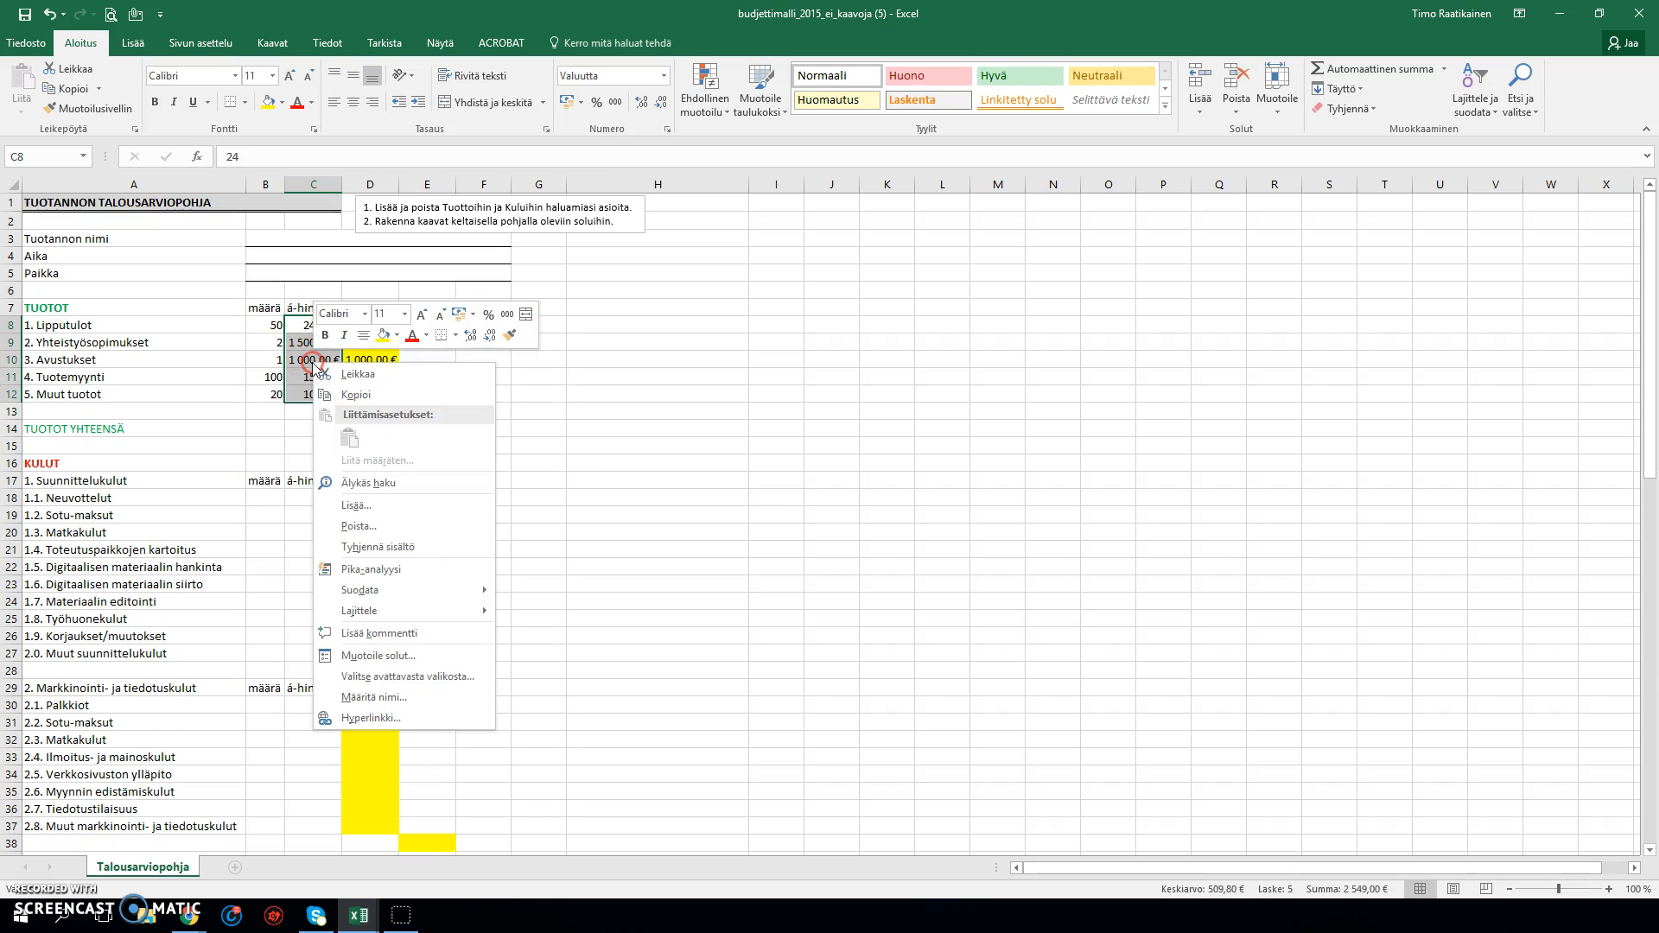
left_click(389, 656)
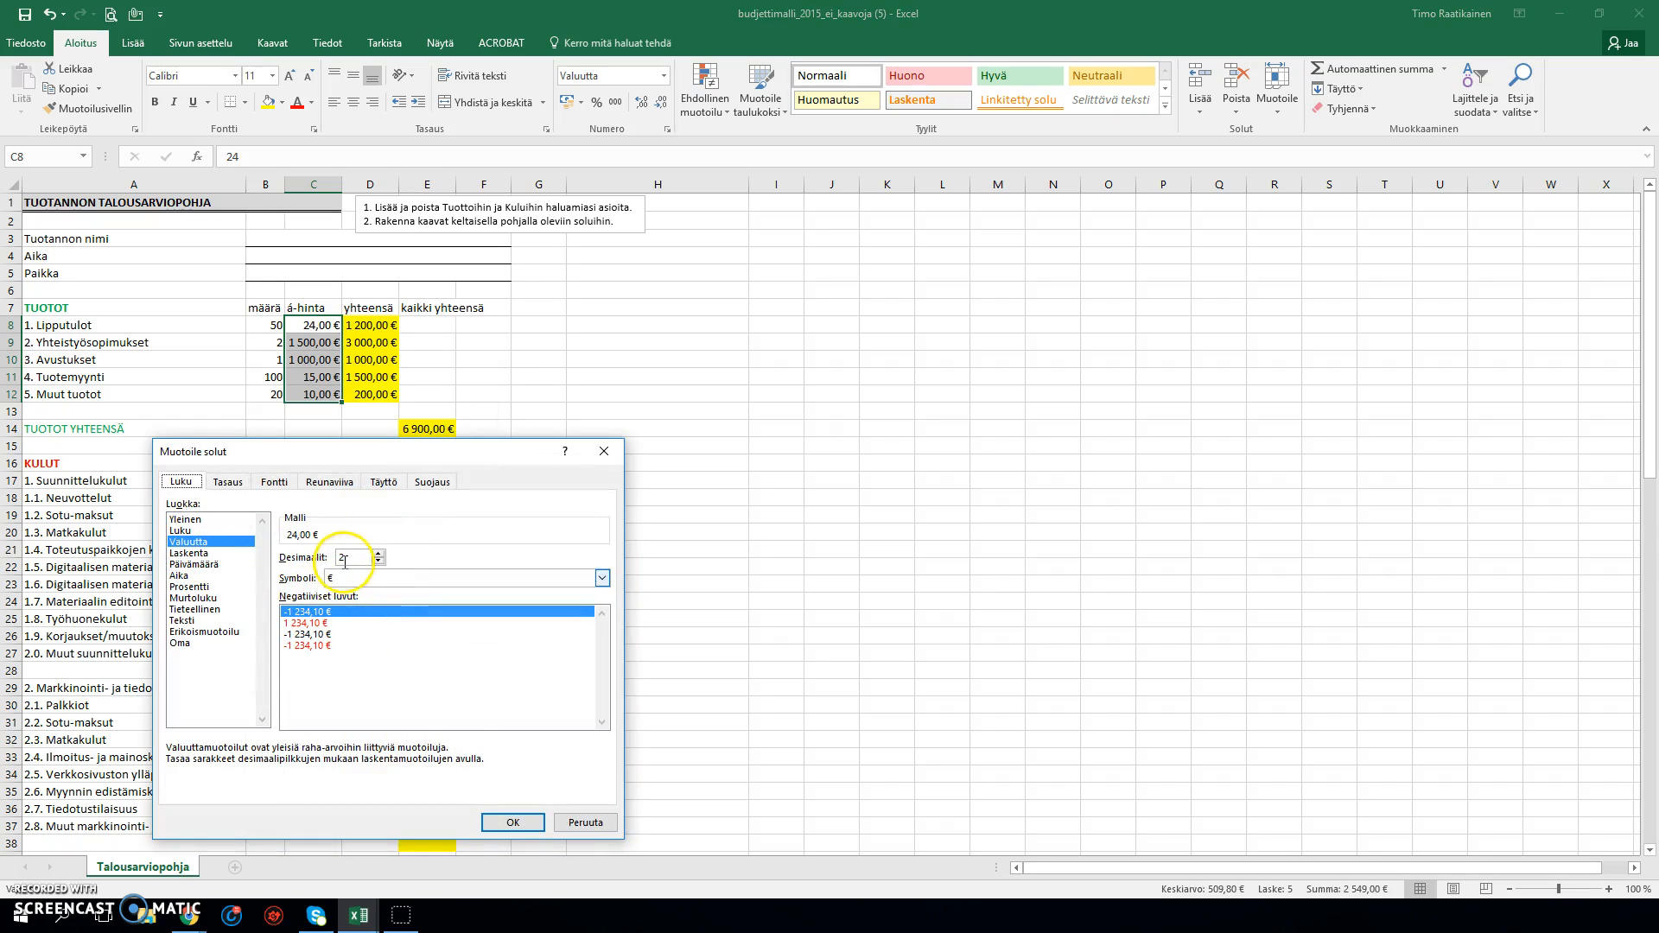
left_click(518, 823)
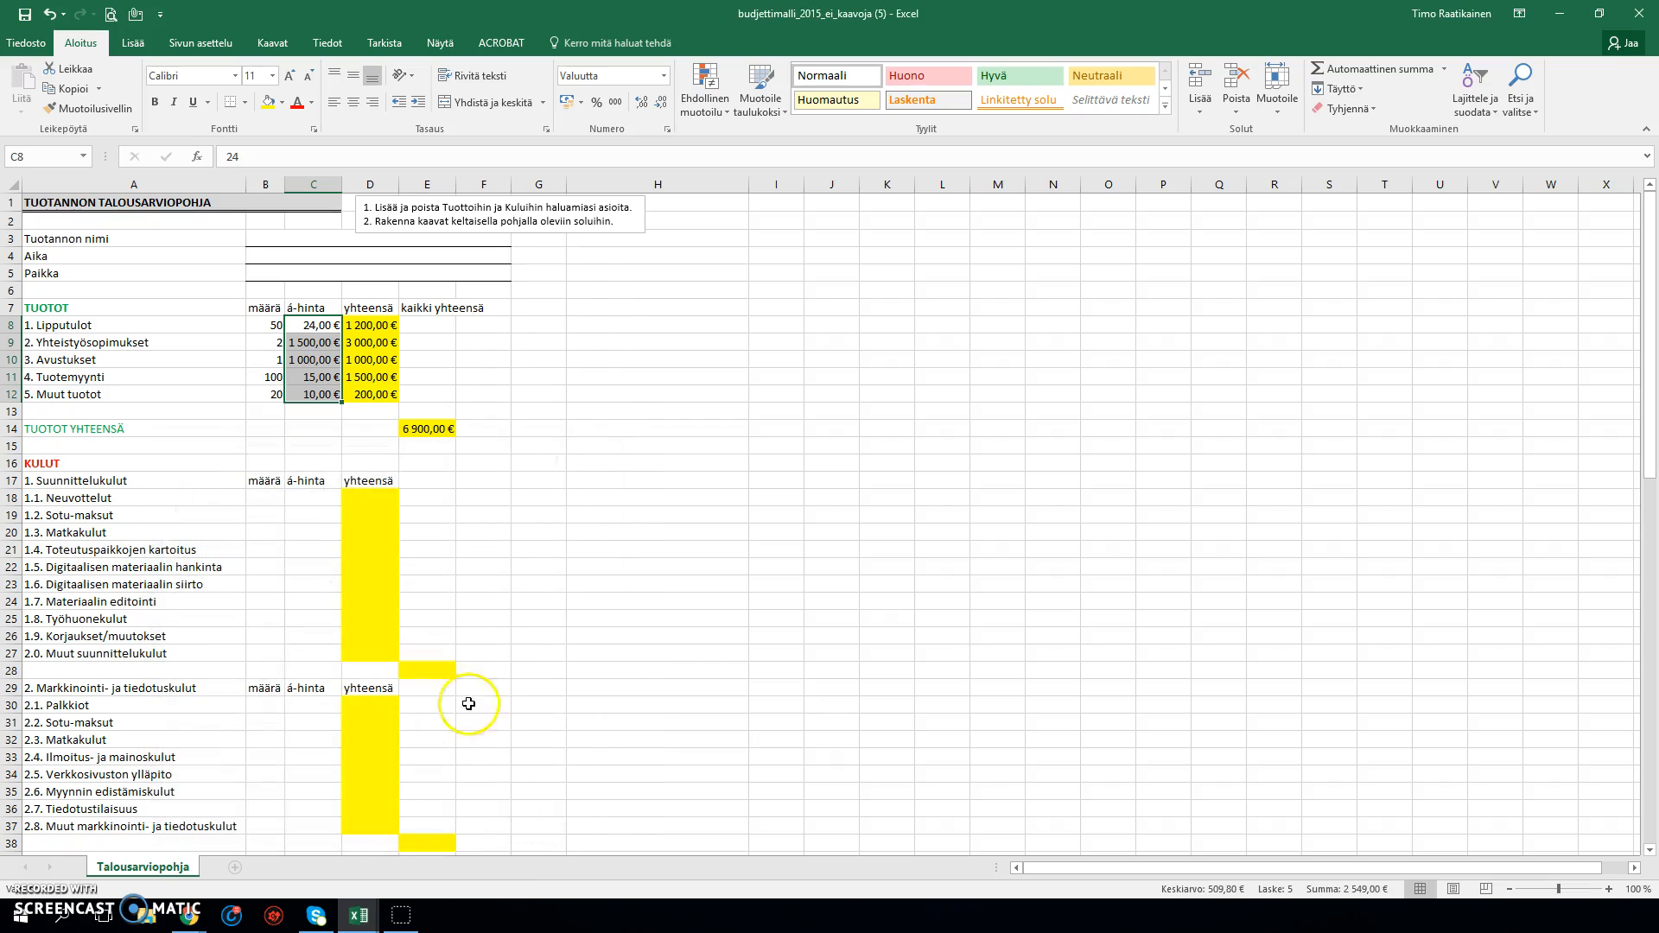
Step: Enter 24 as the unit price of Lipputulot in C8
left_click(323, 328)
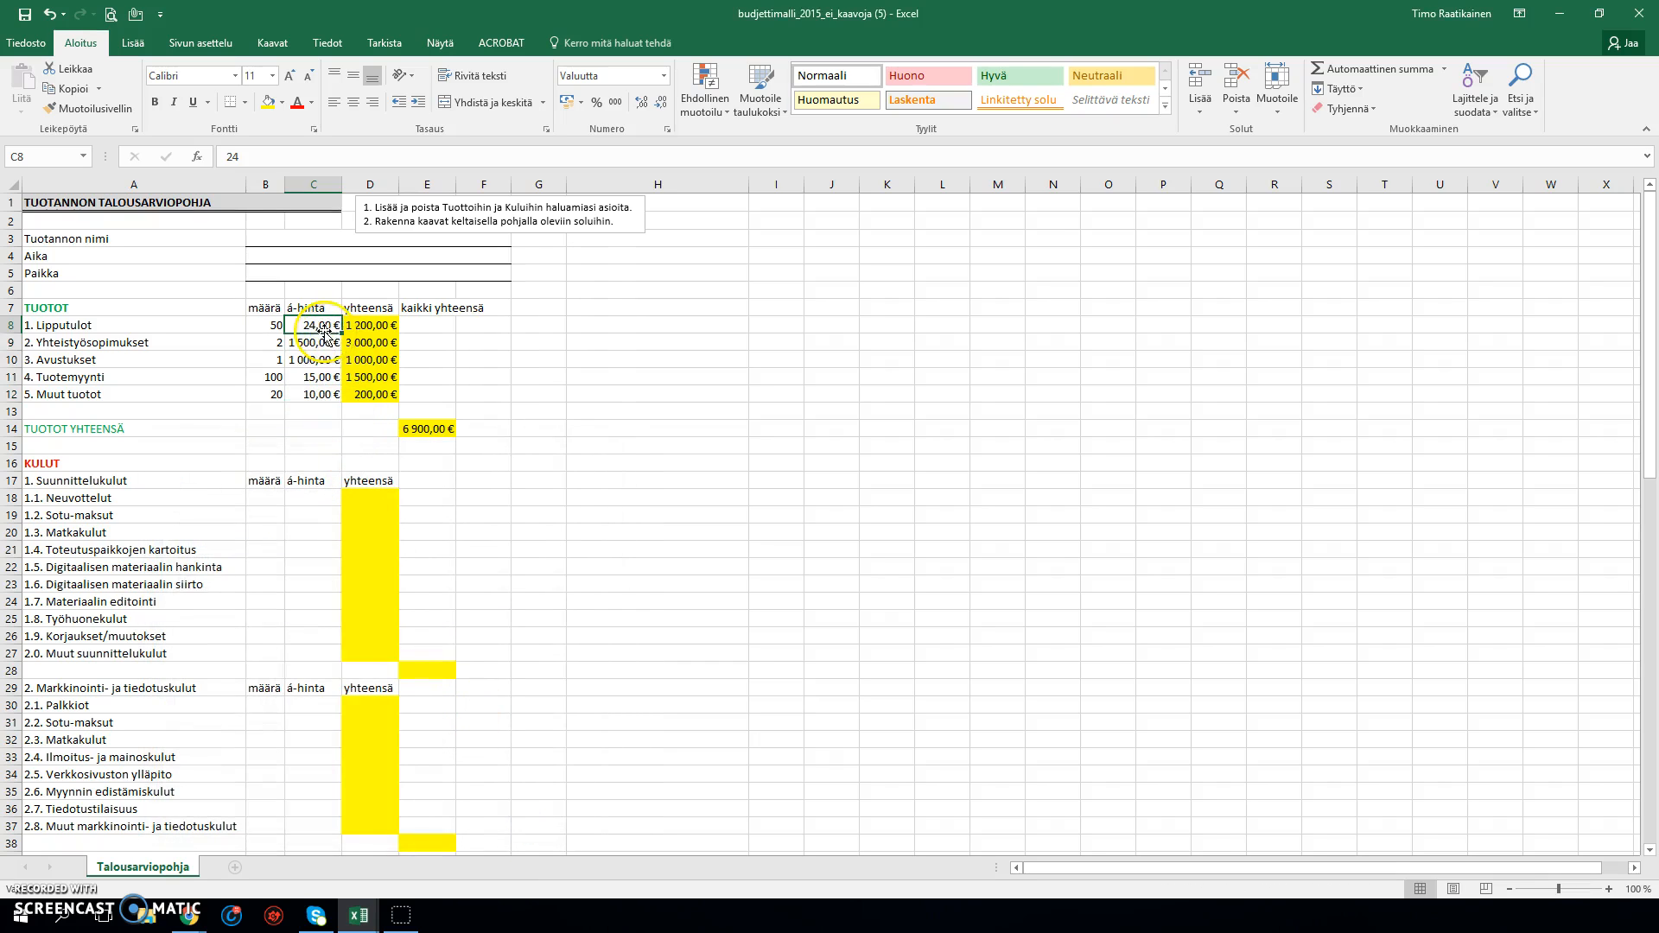
type("24")
left_click(671, 404)
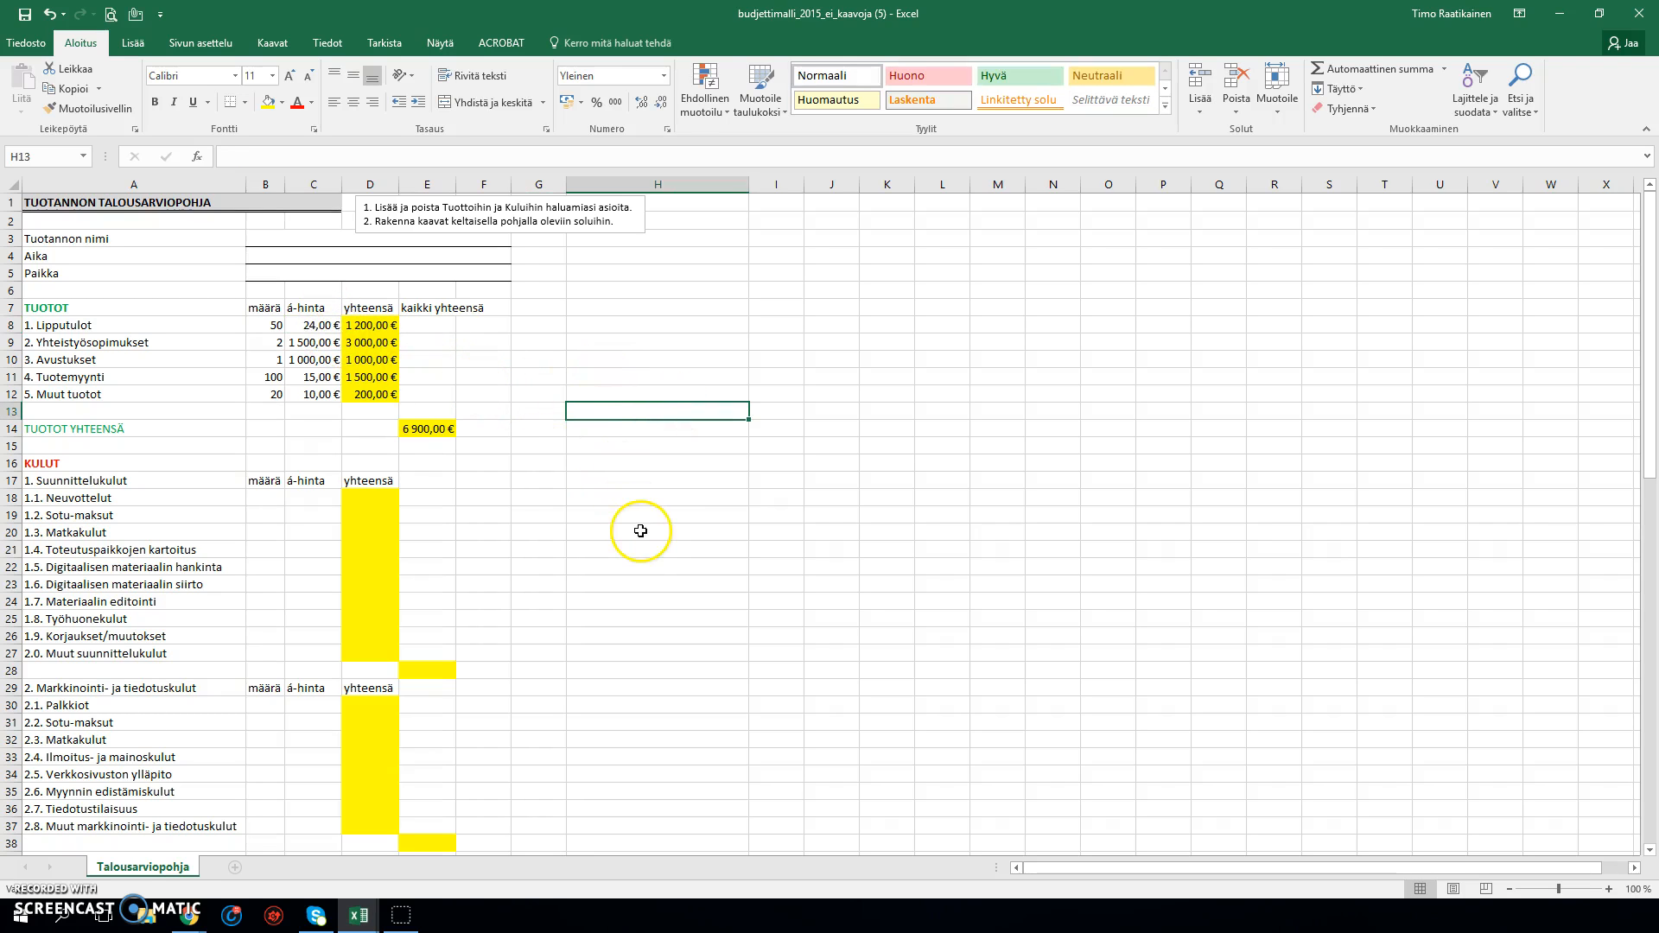
Step: Examine the Lipputulot total formula in D8 and the quantities and unit prices of the income rows below it
left_click(366, 326)
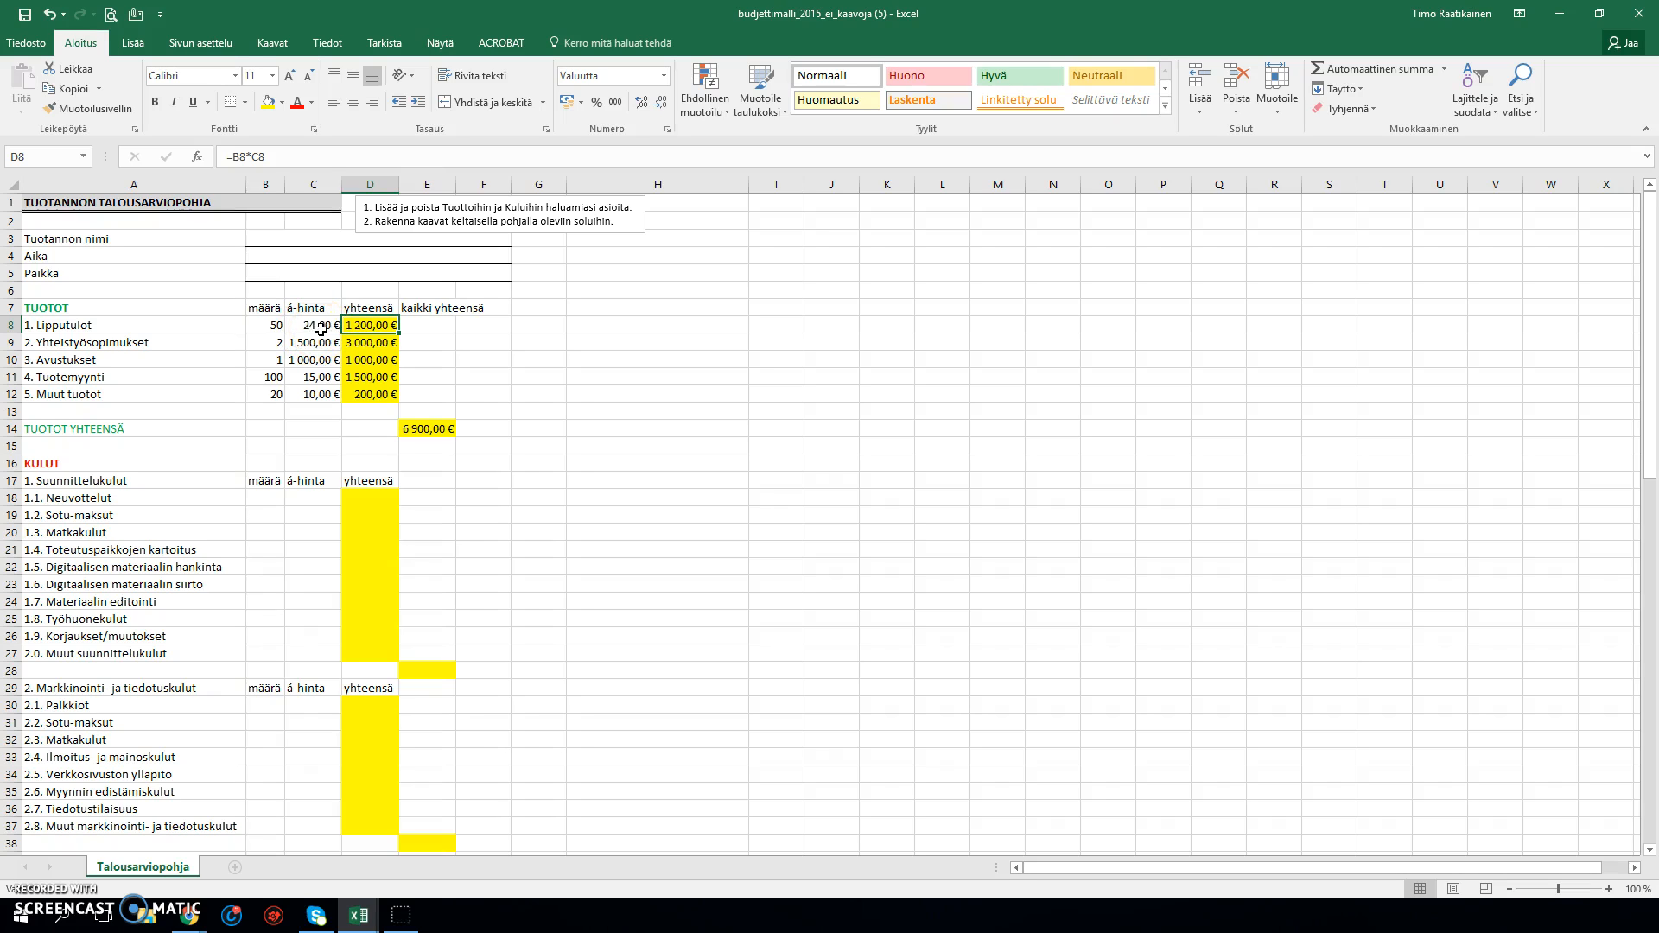
left_click(525, 364)
left_click(362, 327)
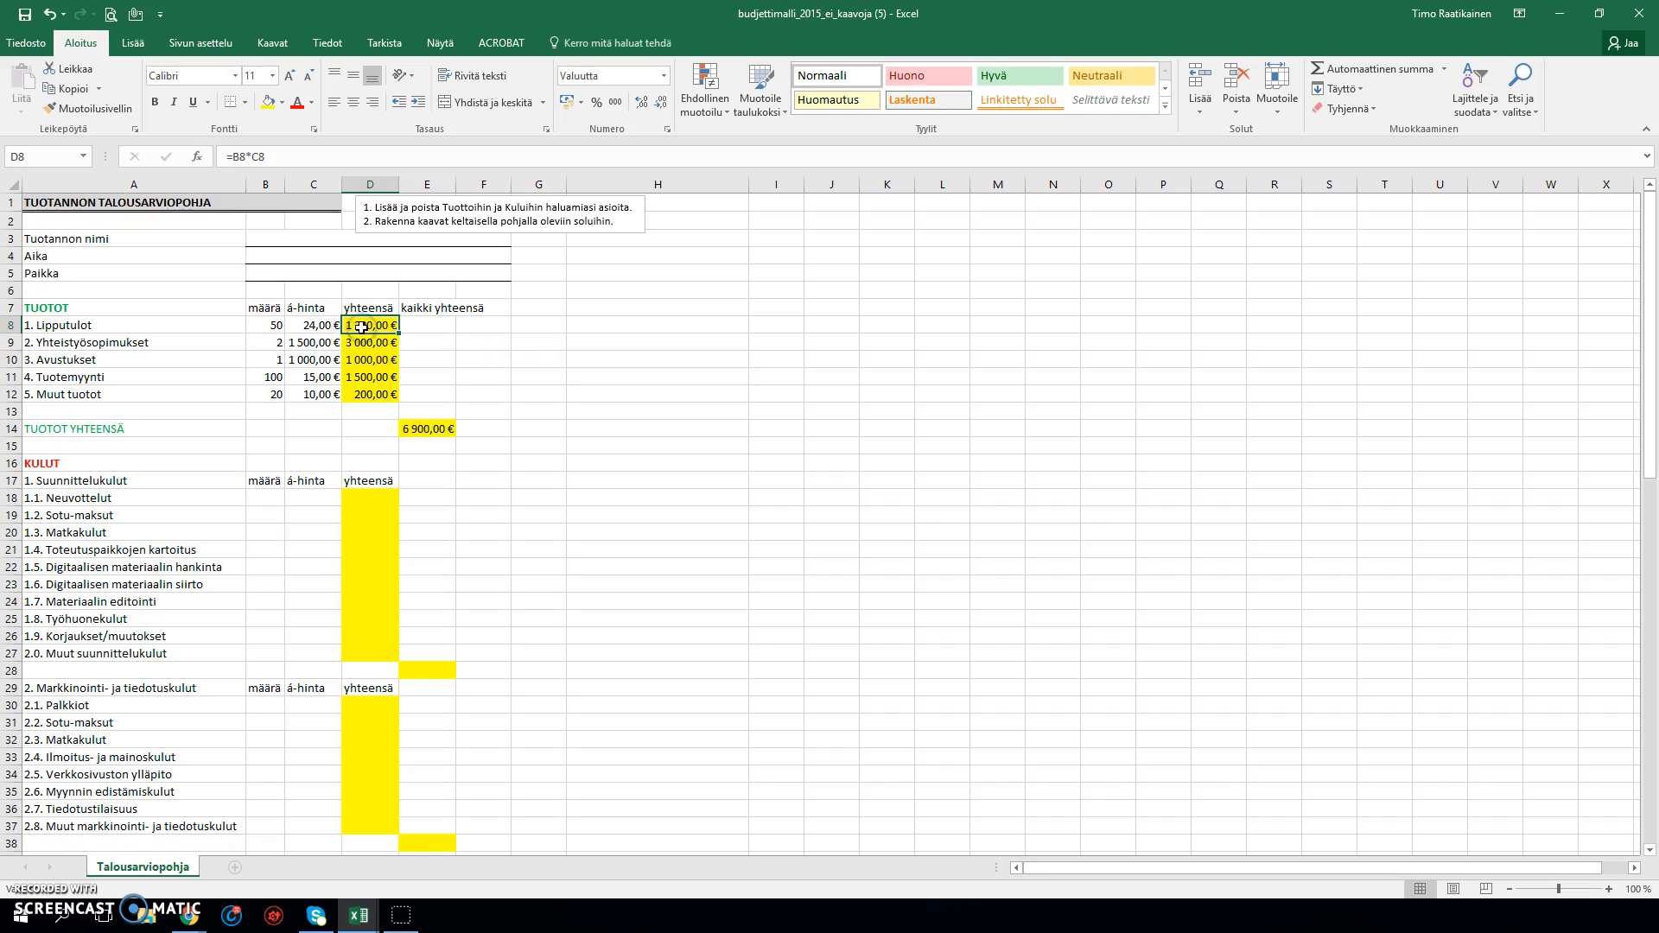
left_click(317, 342)
left_click(274, 344)
left_click(276, 359)
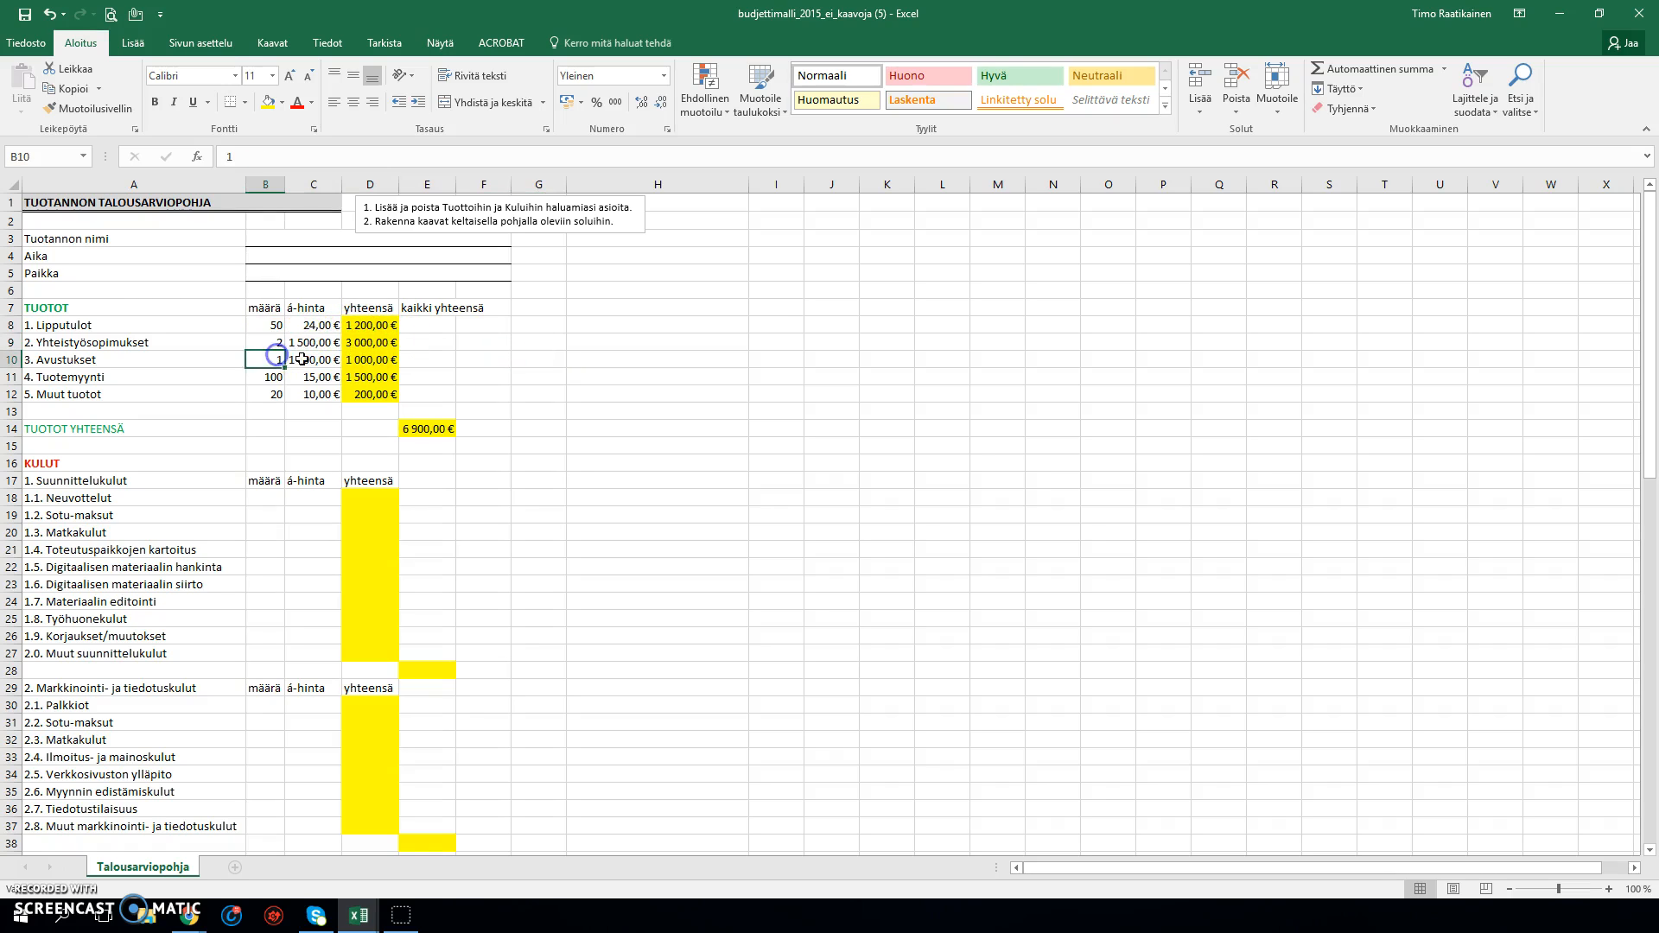
left_click(307, 360)
left_click(313, 377)
left_click(265, 380)
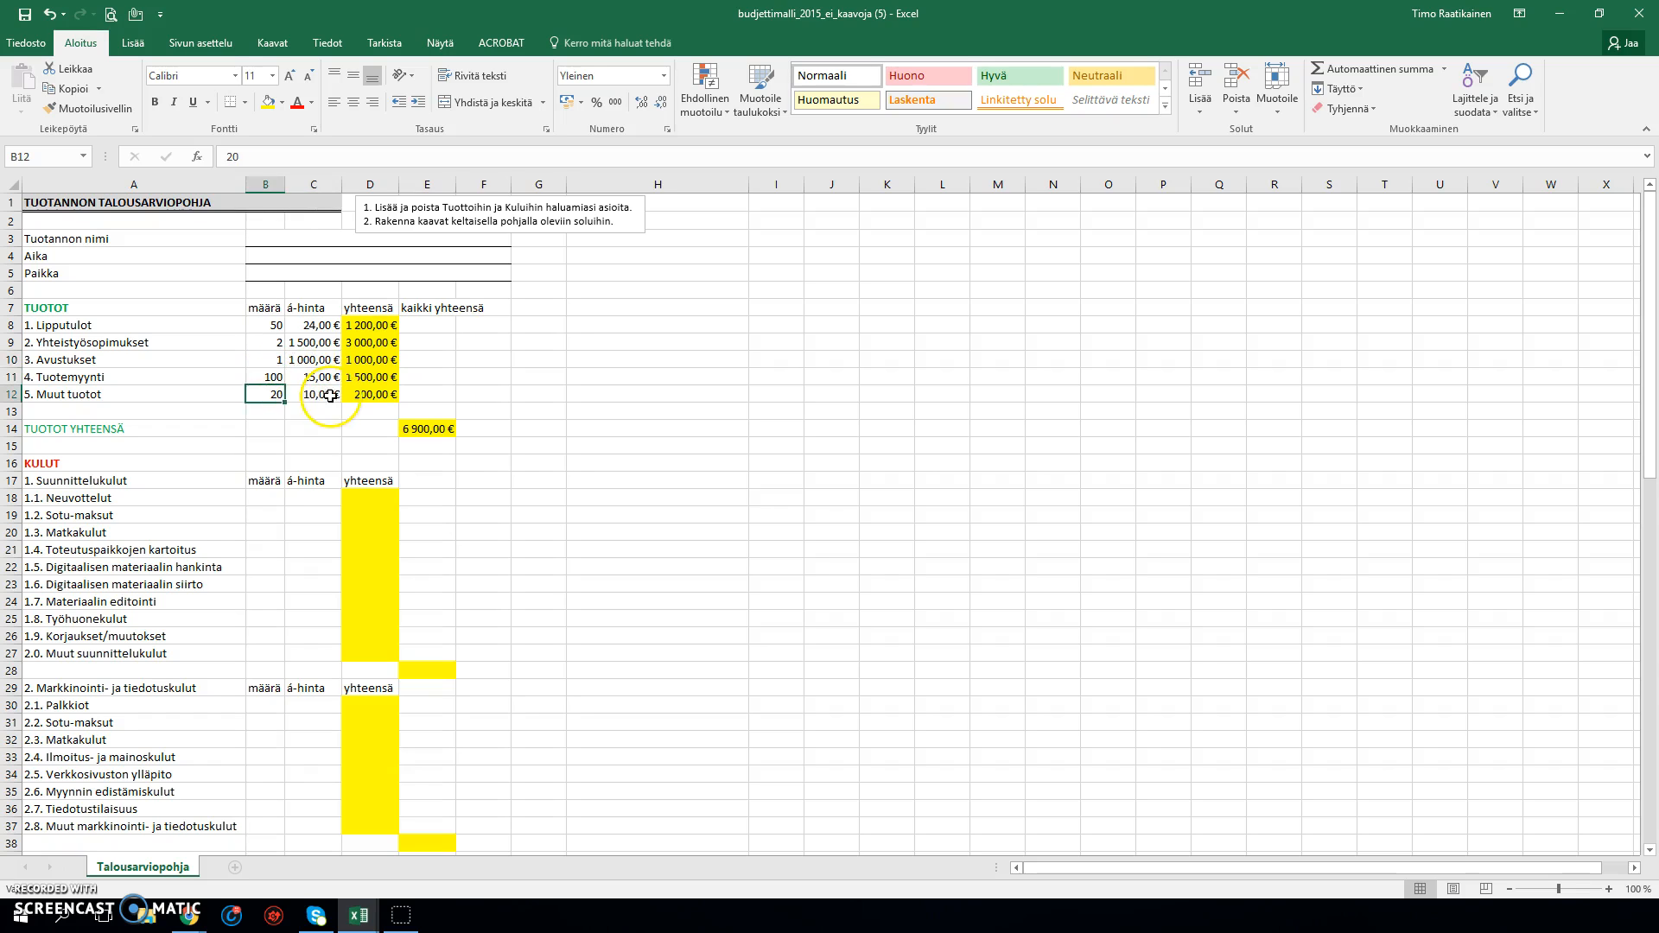
left_click(326, 395)
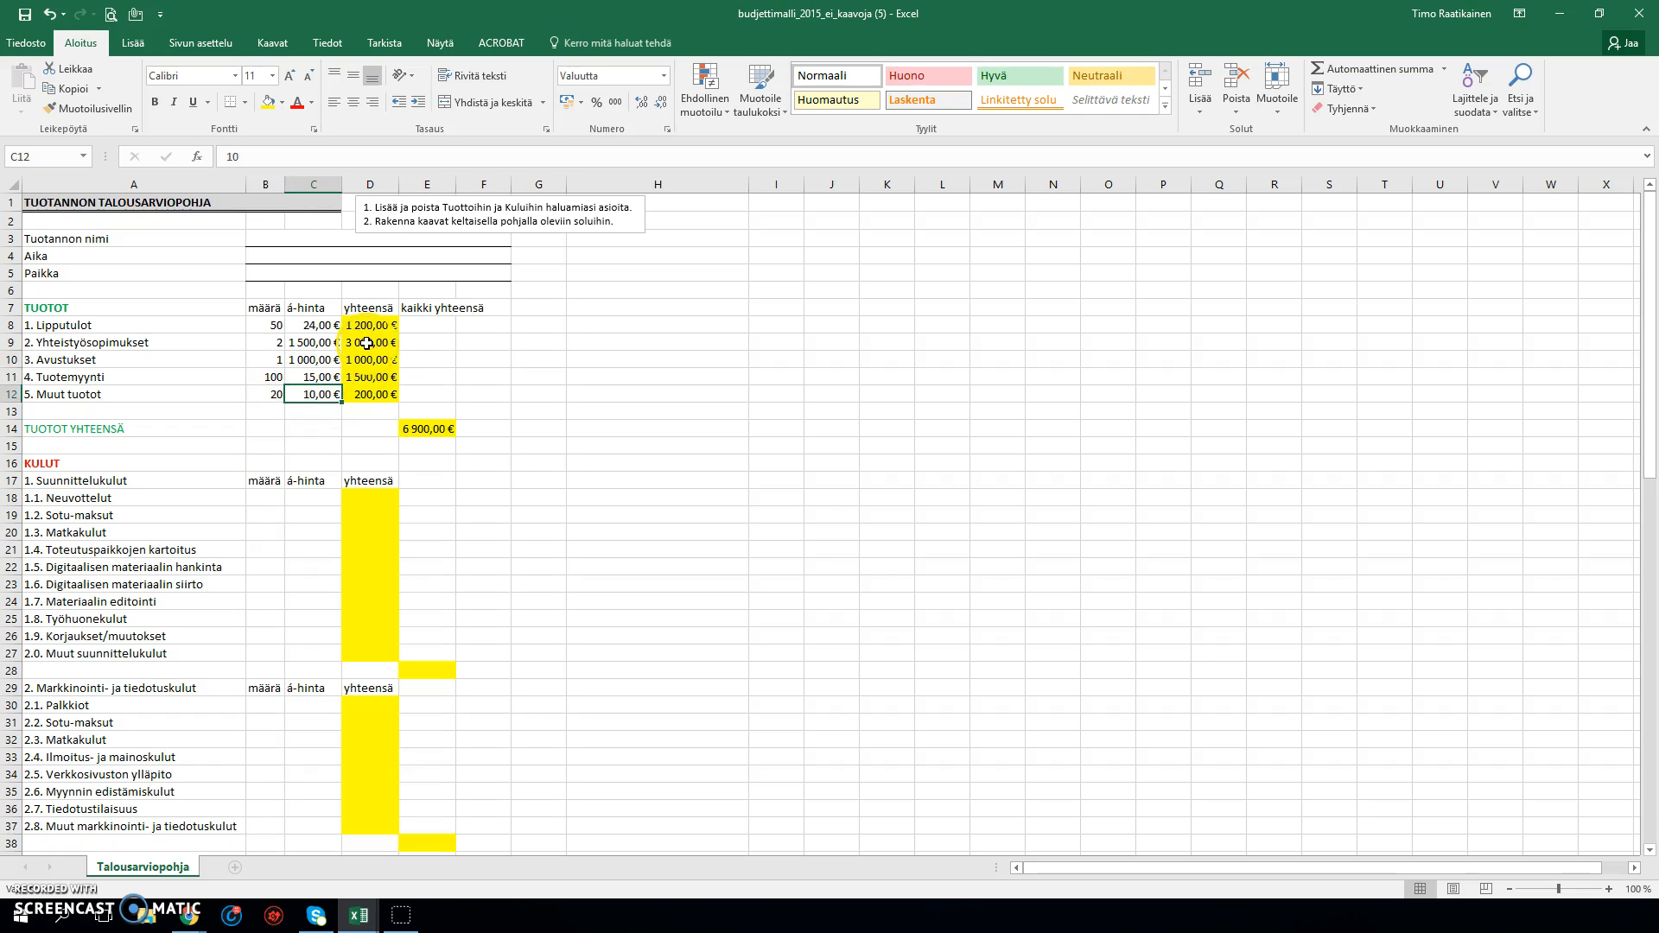
Step: Clear the income row totals in D9:D12, keeping the formula in D8
left_click(371, 328)
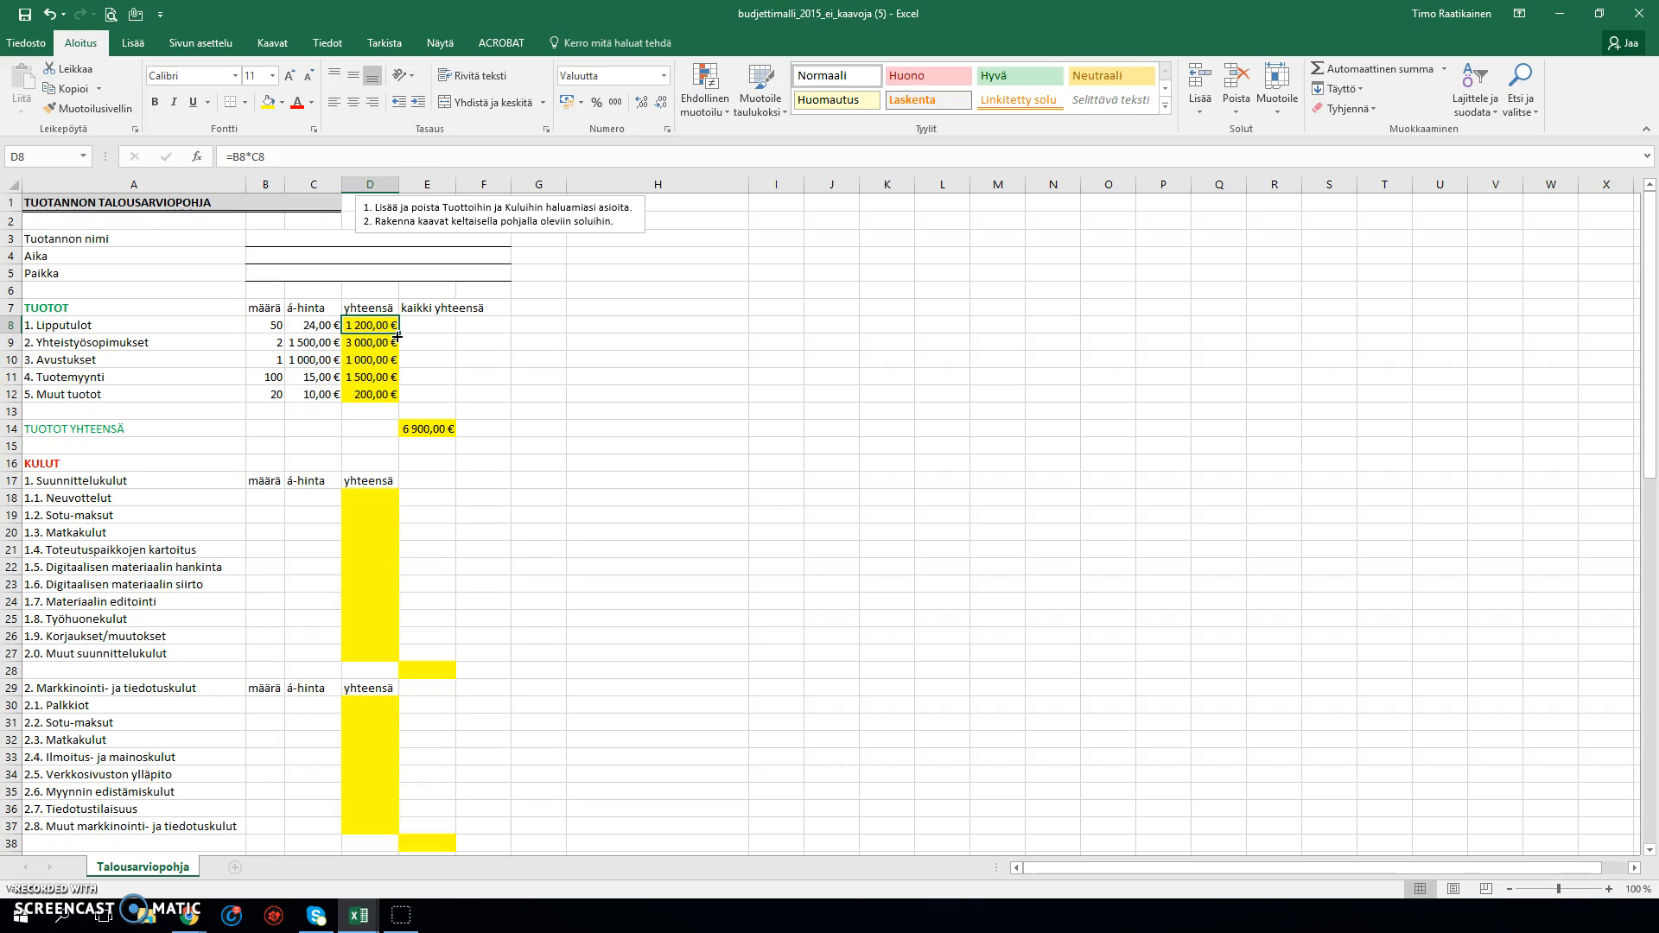
left_click(368, 345)
left_click_drag(365, 343, 371, 396)
key("Delete")
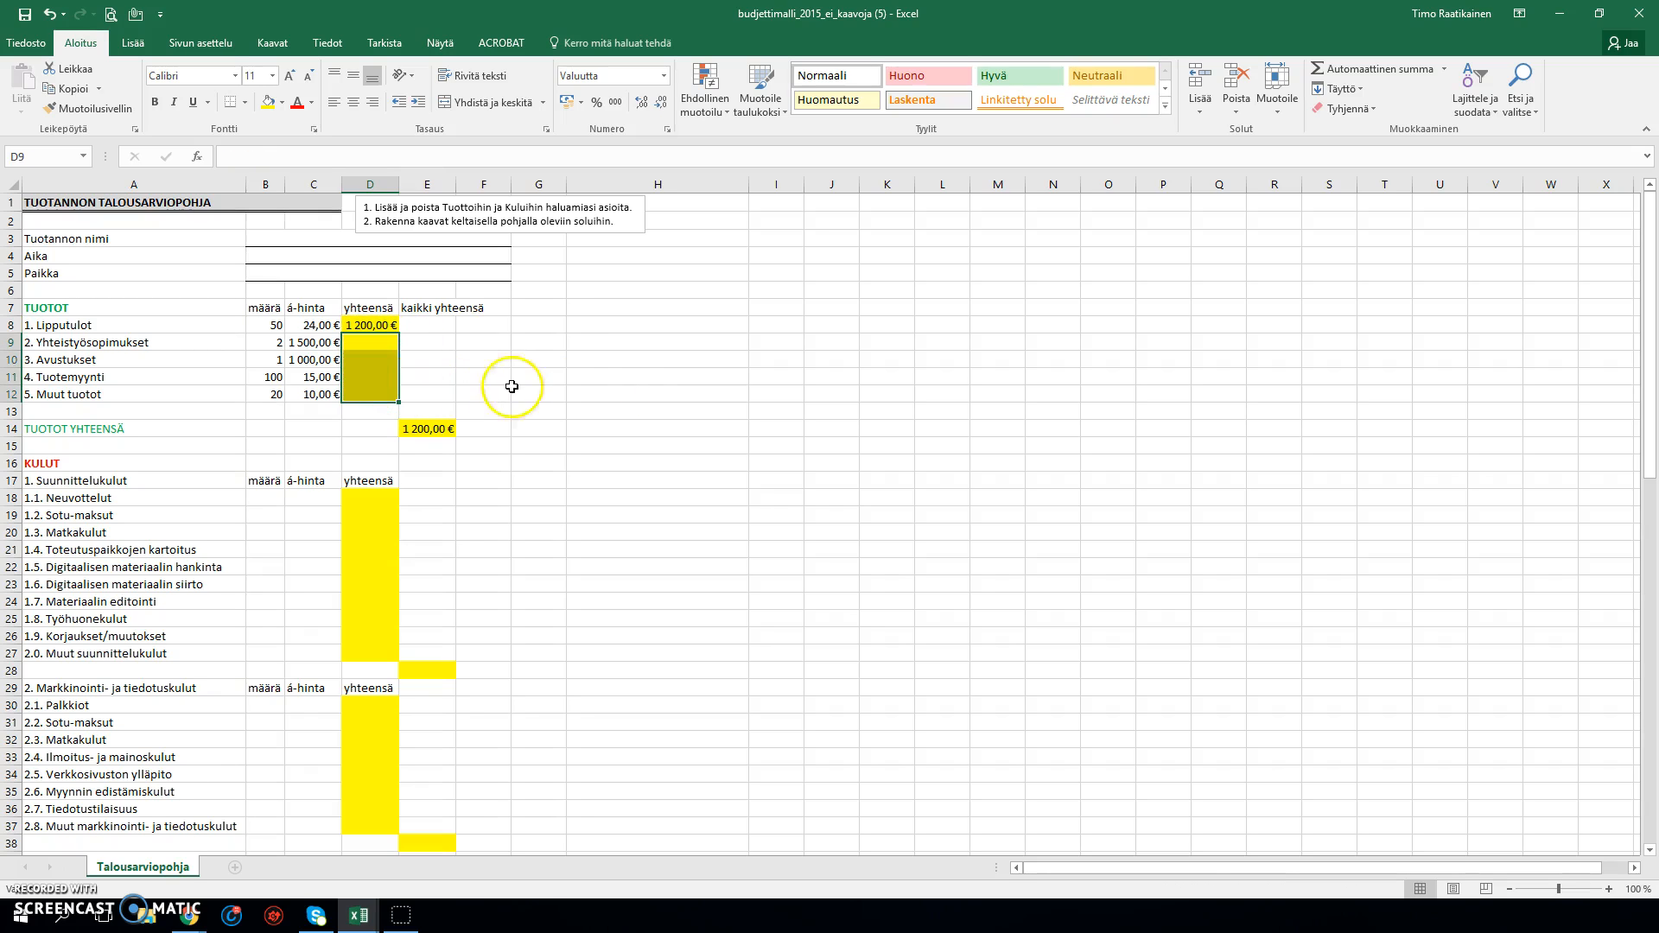
Step: Fill the multiplication formula from D8 down to D12 and check the copied formulas in D9:D12
left_click(633, 379)
left_click(372, 325)
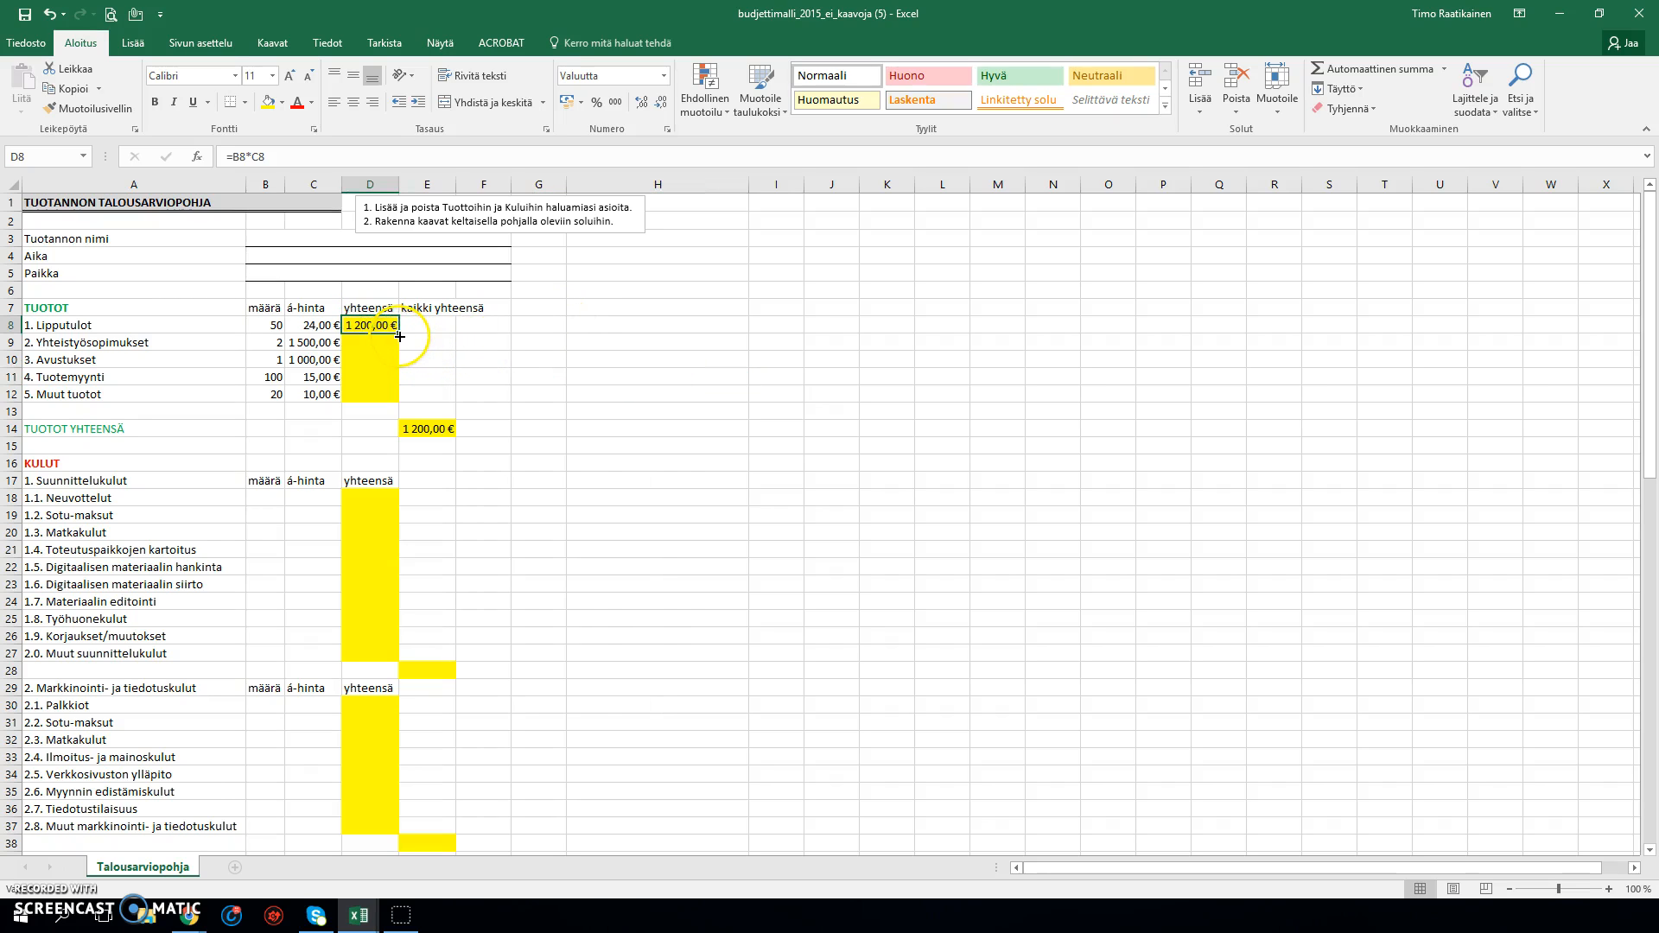
left_click_drag(399, 335, 398, 335)
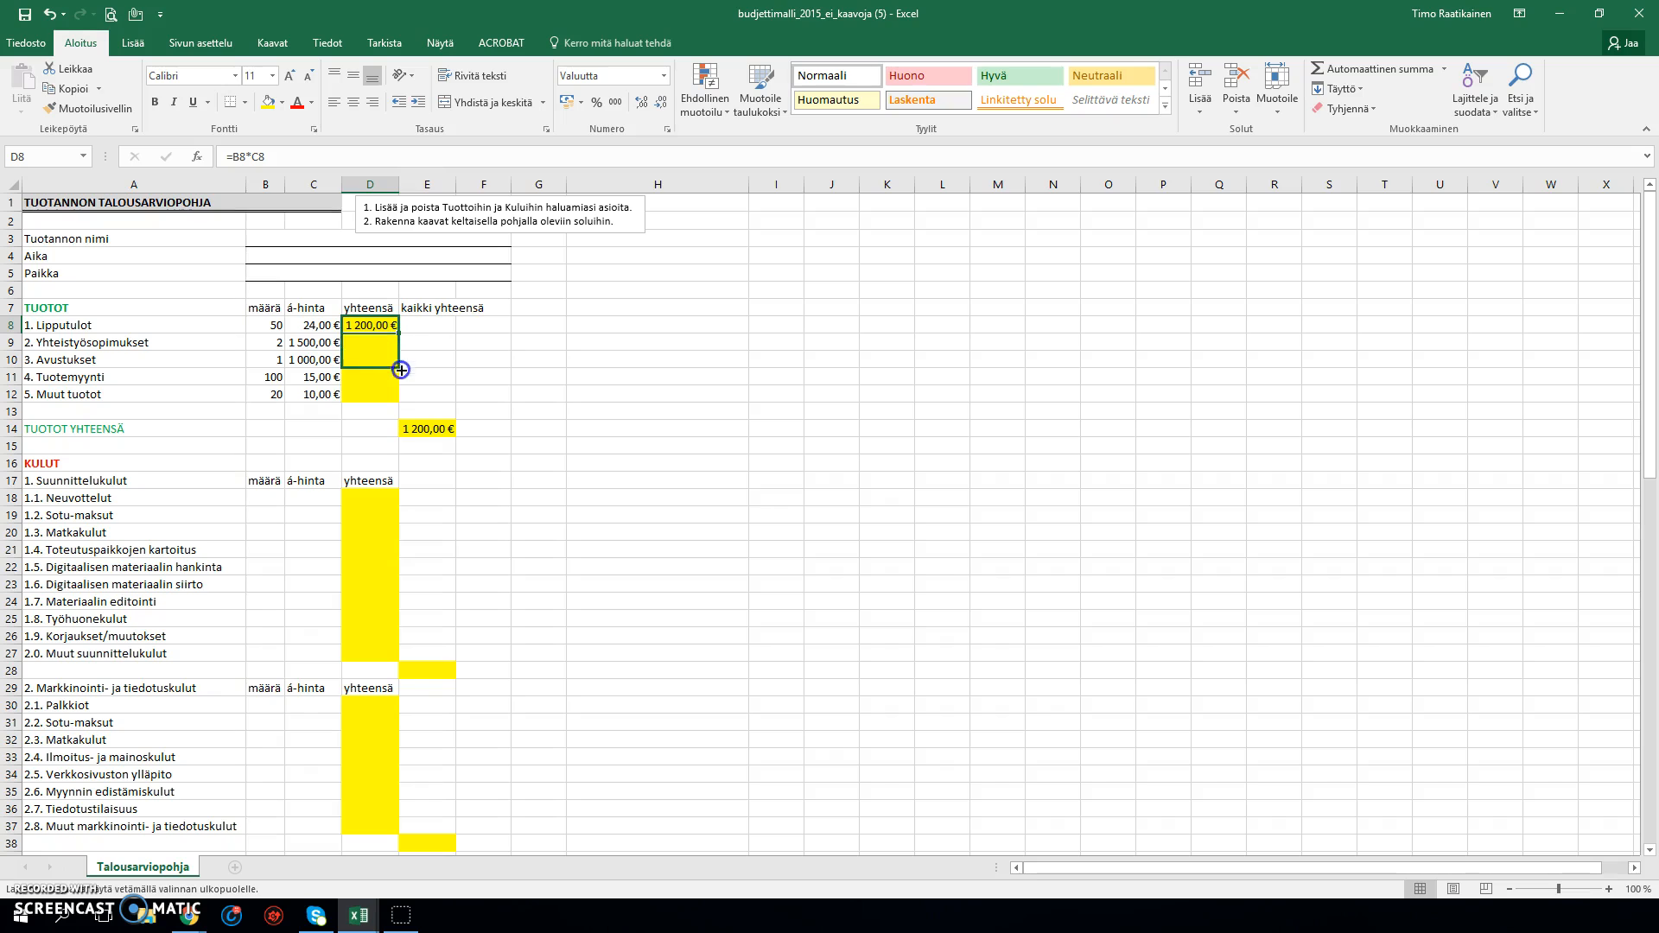
left_click_drag(403, 397, 403, 396)
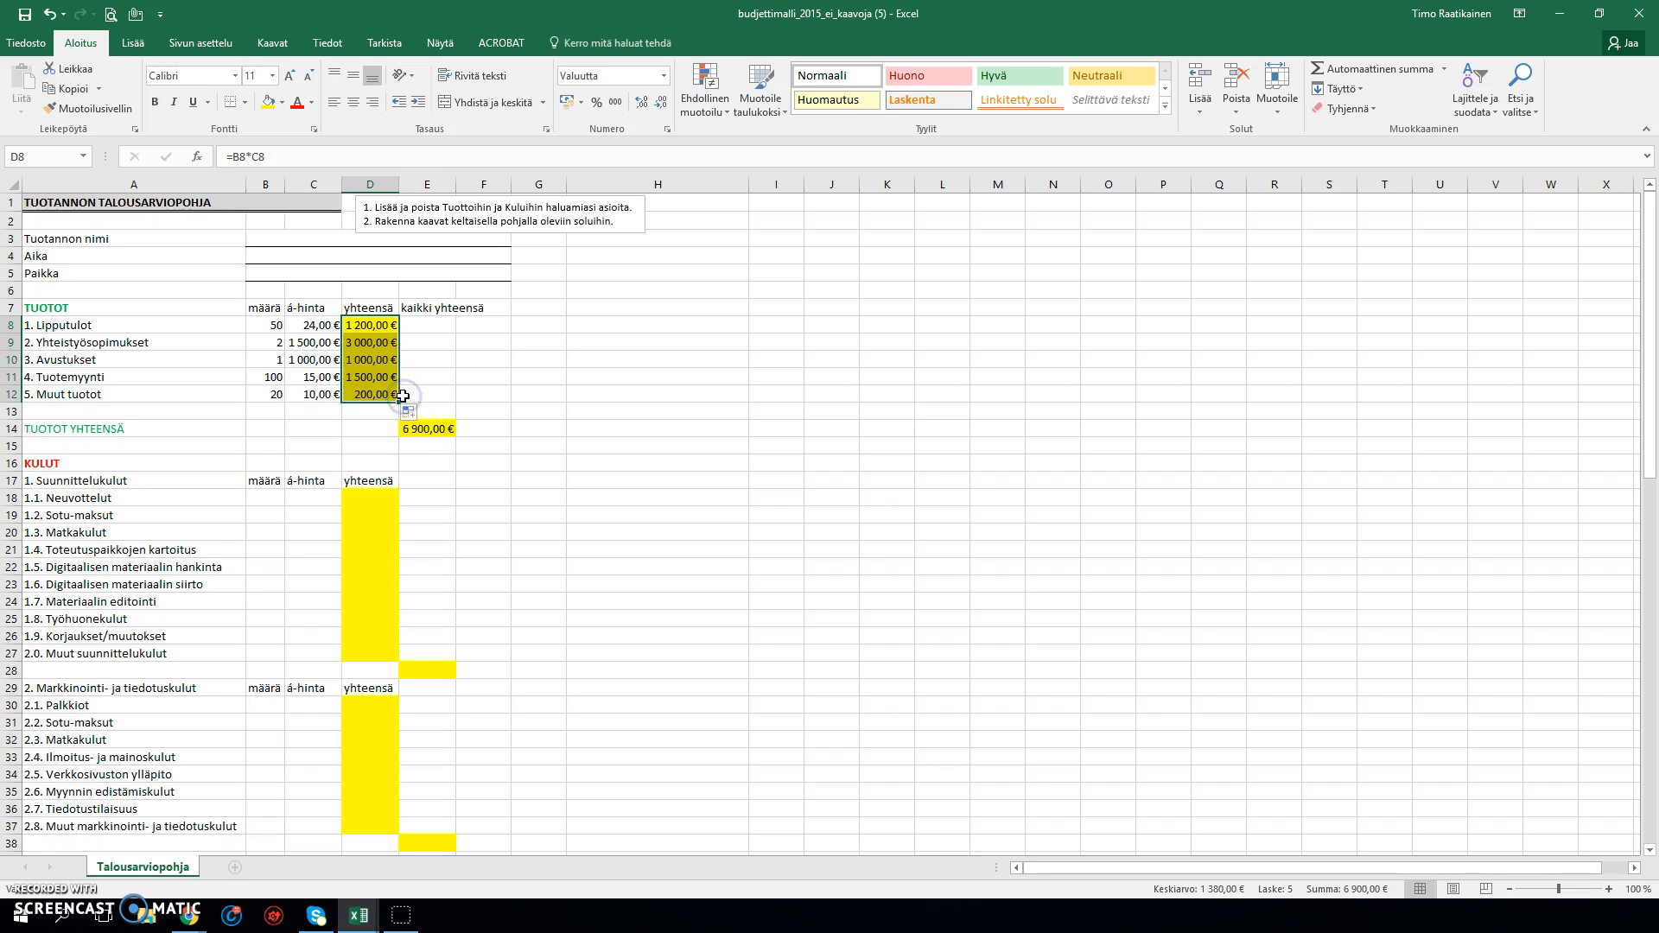
left_click(387, 394)
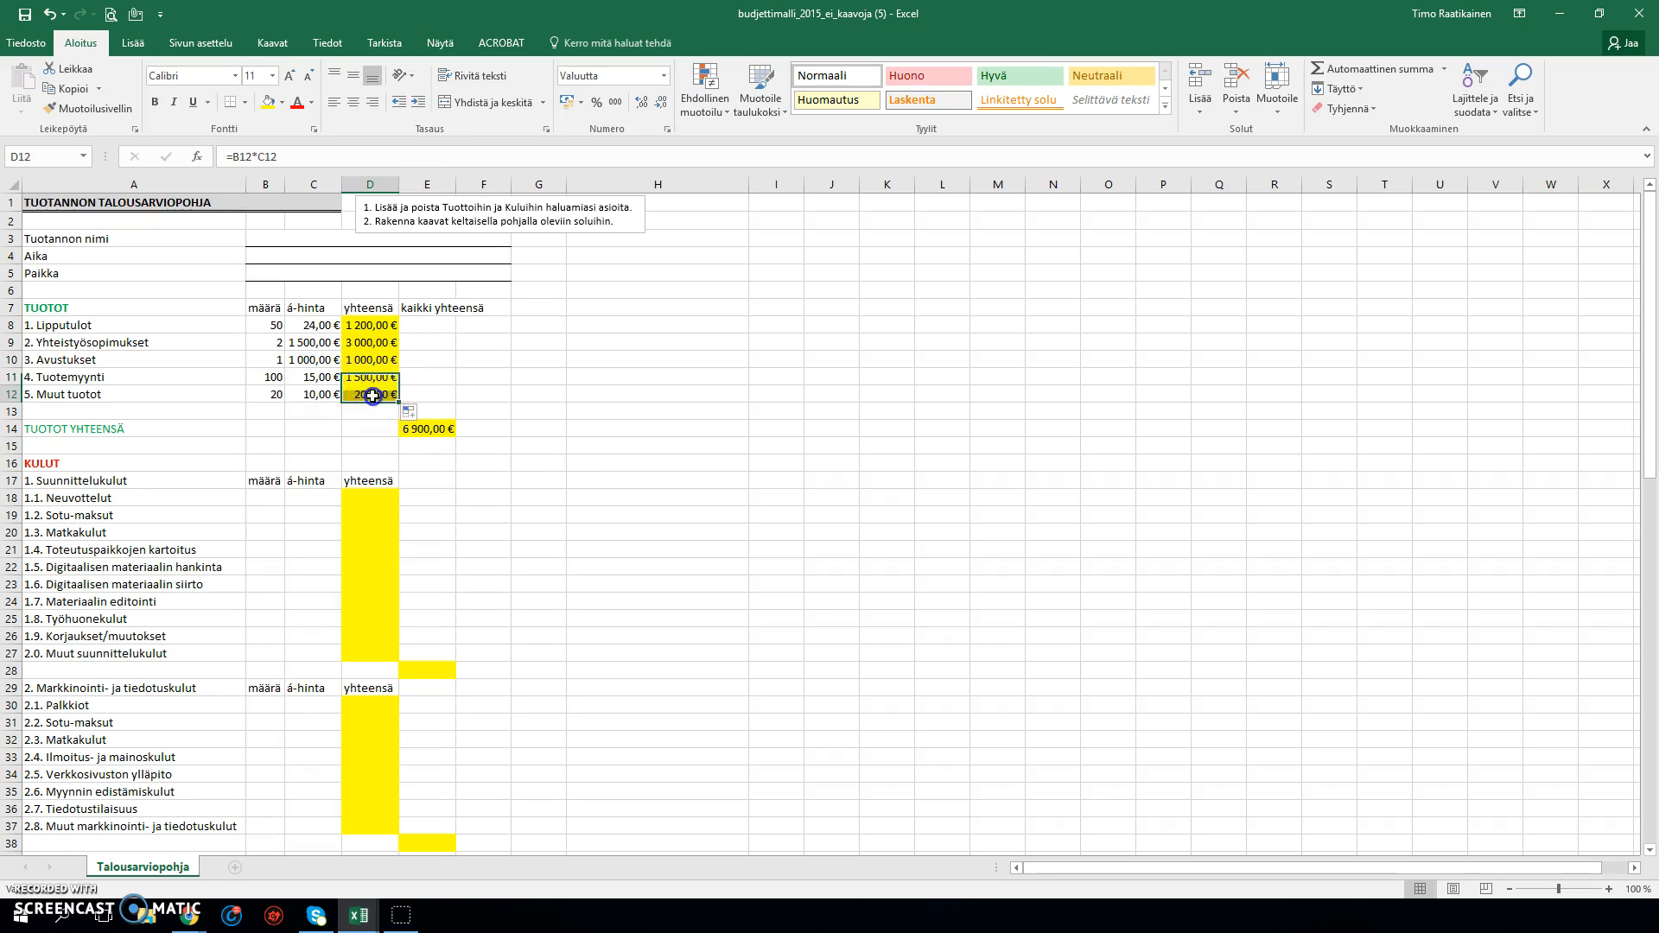
left_click(372, 374)
left_click(365, 358)
left_click(362, 344)
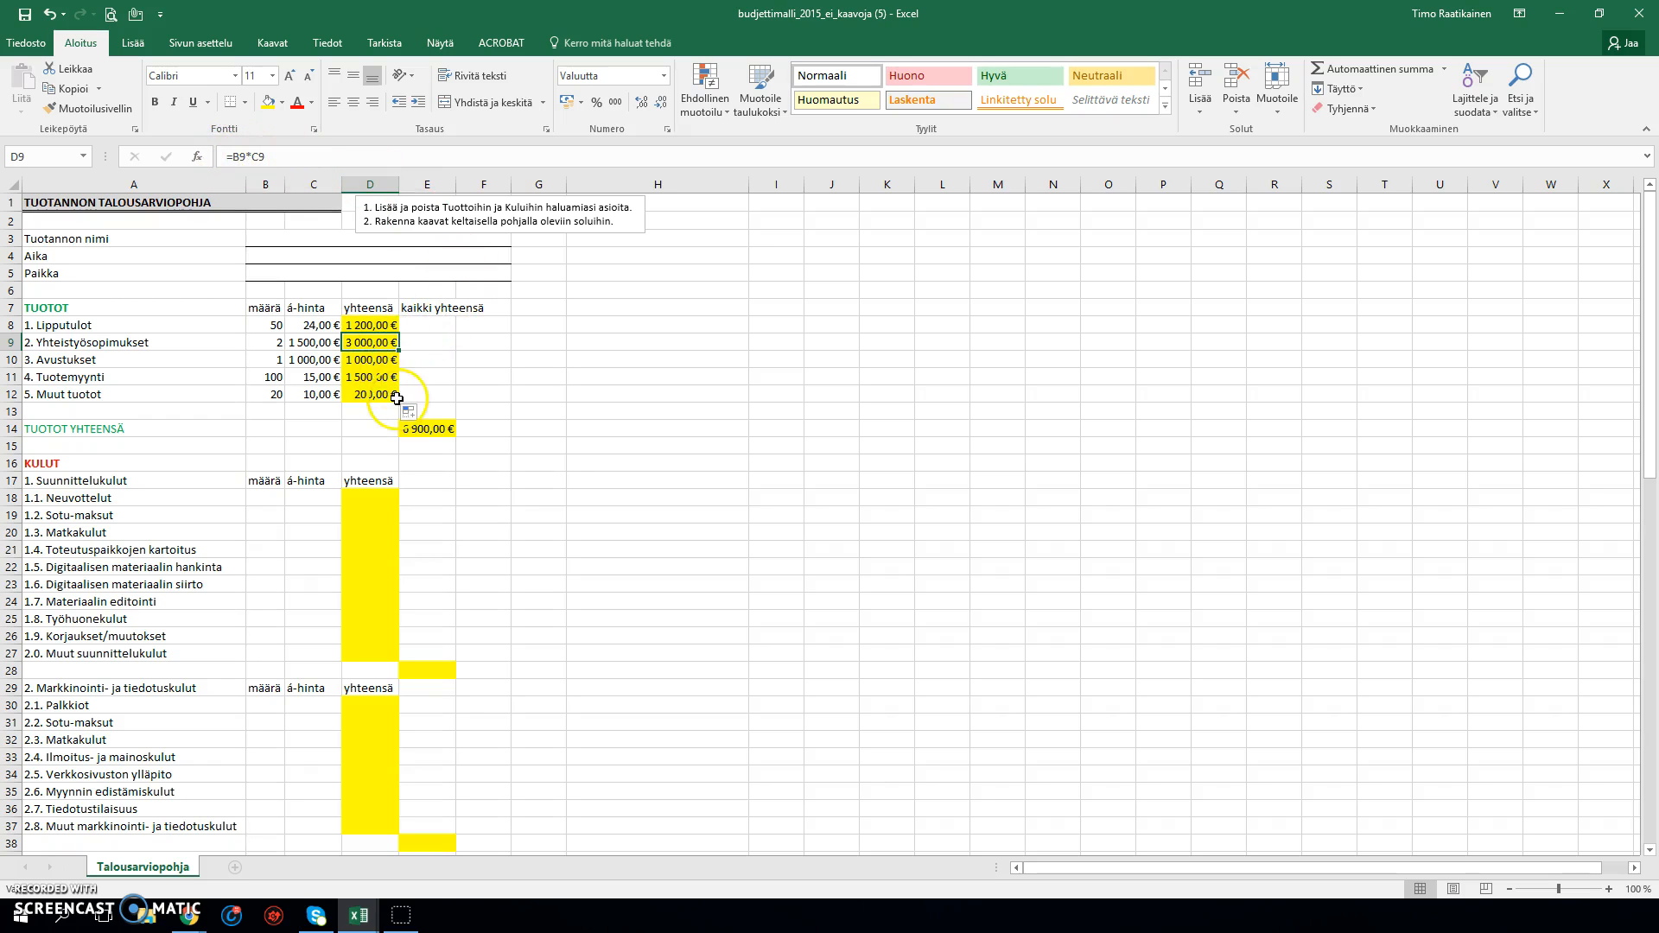
Step: Clear the TUOTOT YHTEENSÄ total in E14 and rebuild it with AutoSum as =SUMMA(D8:D12)
left_click(428, 429)
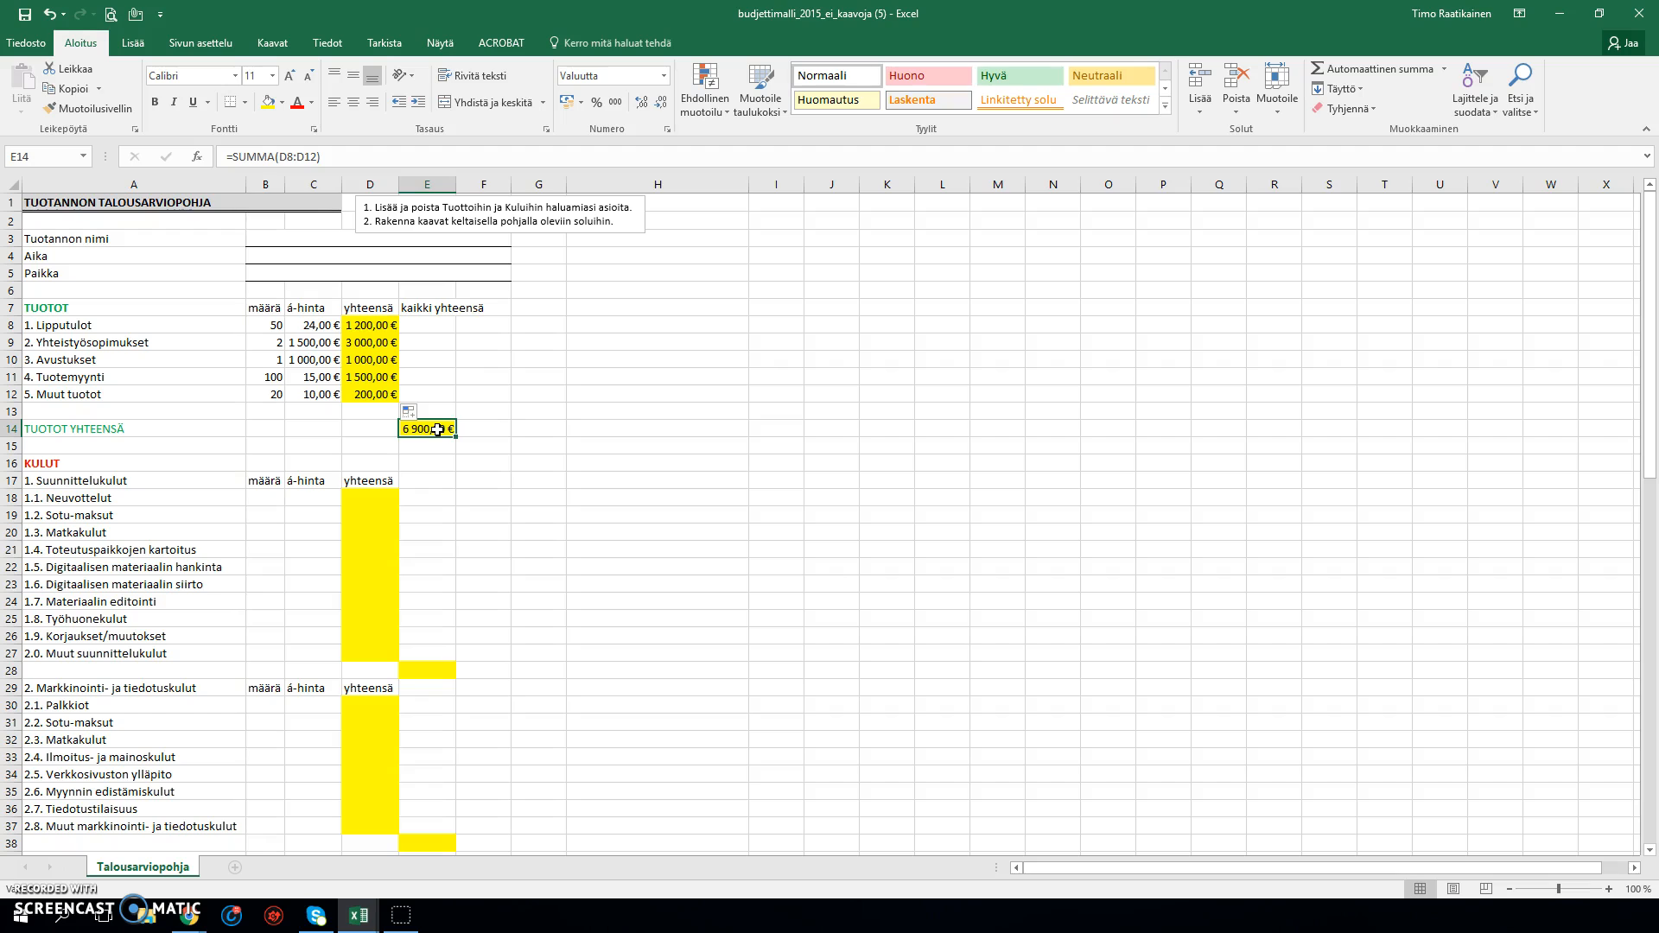
key("Delete")
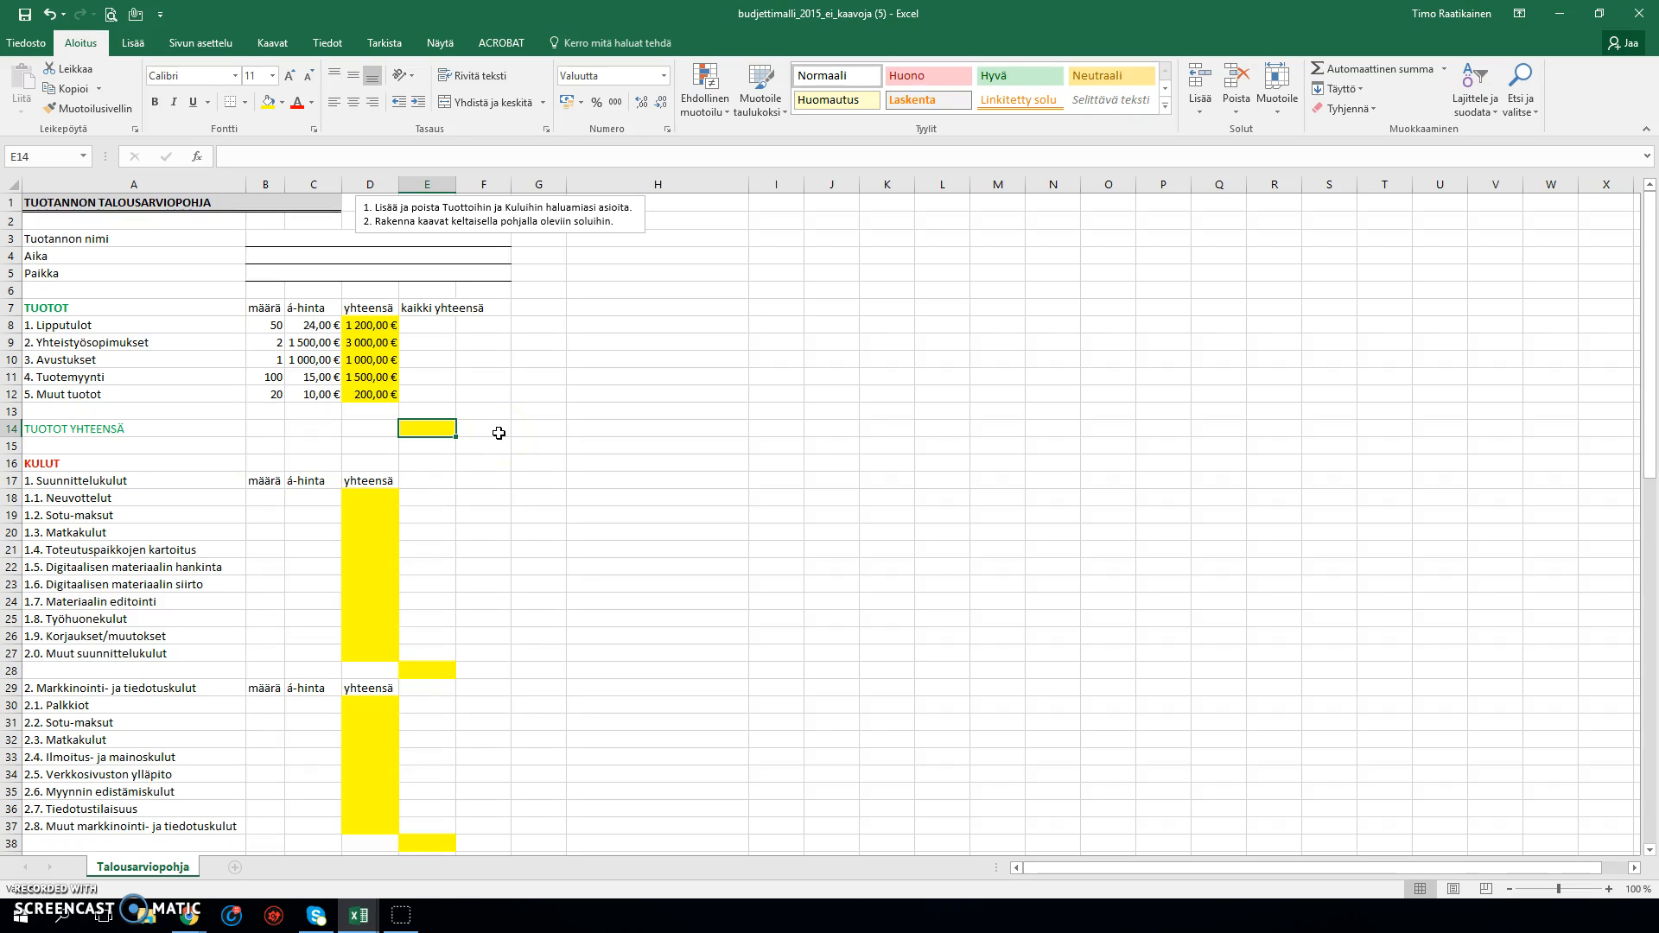
left_click(1341, 69)
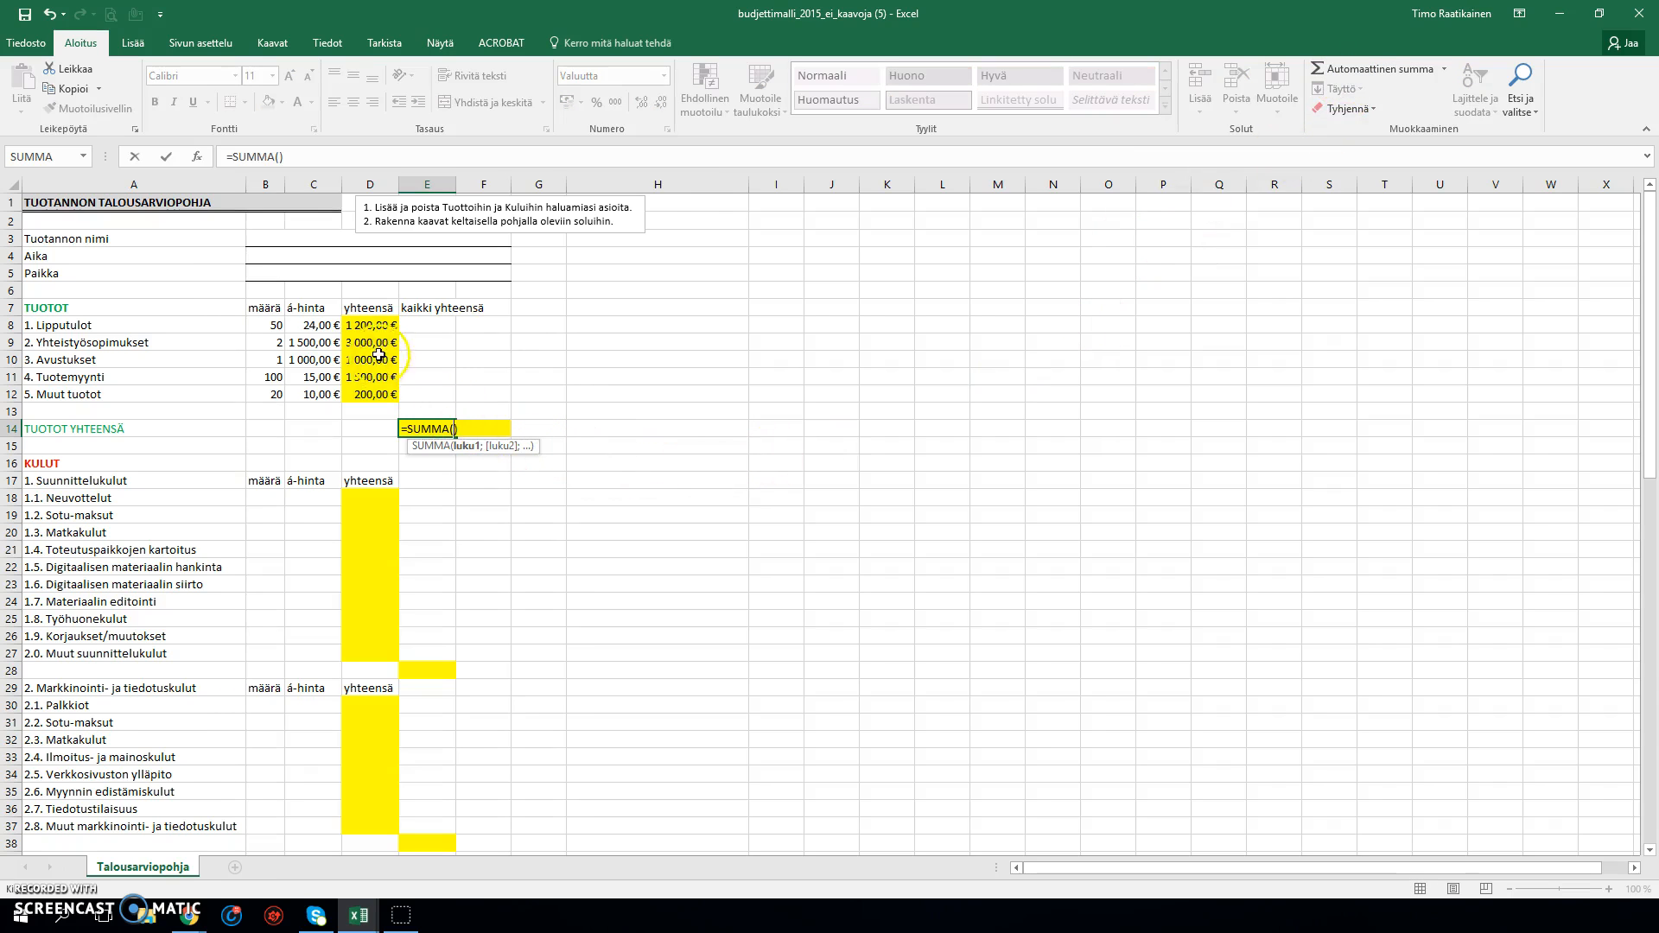
left_click_drag(370, 324, 372, 394)
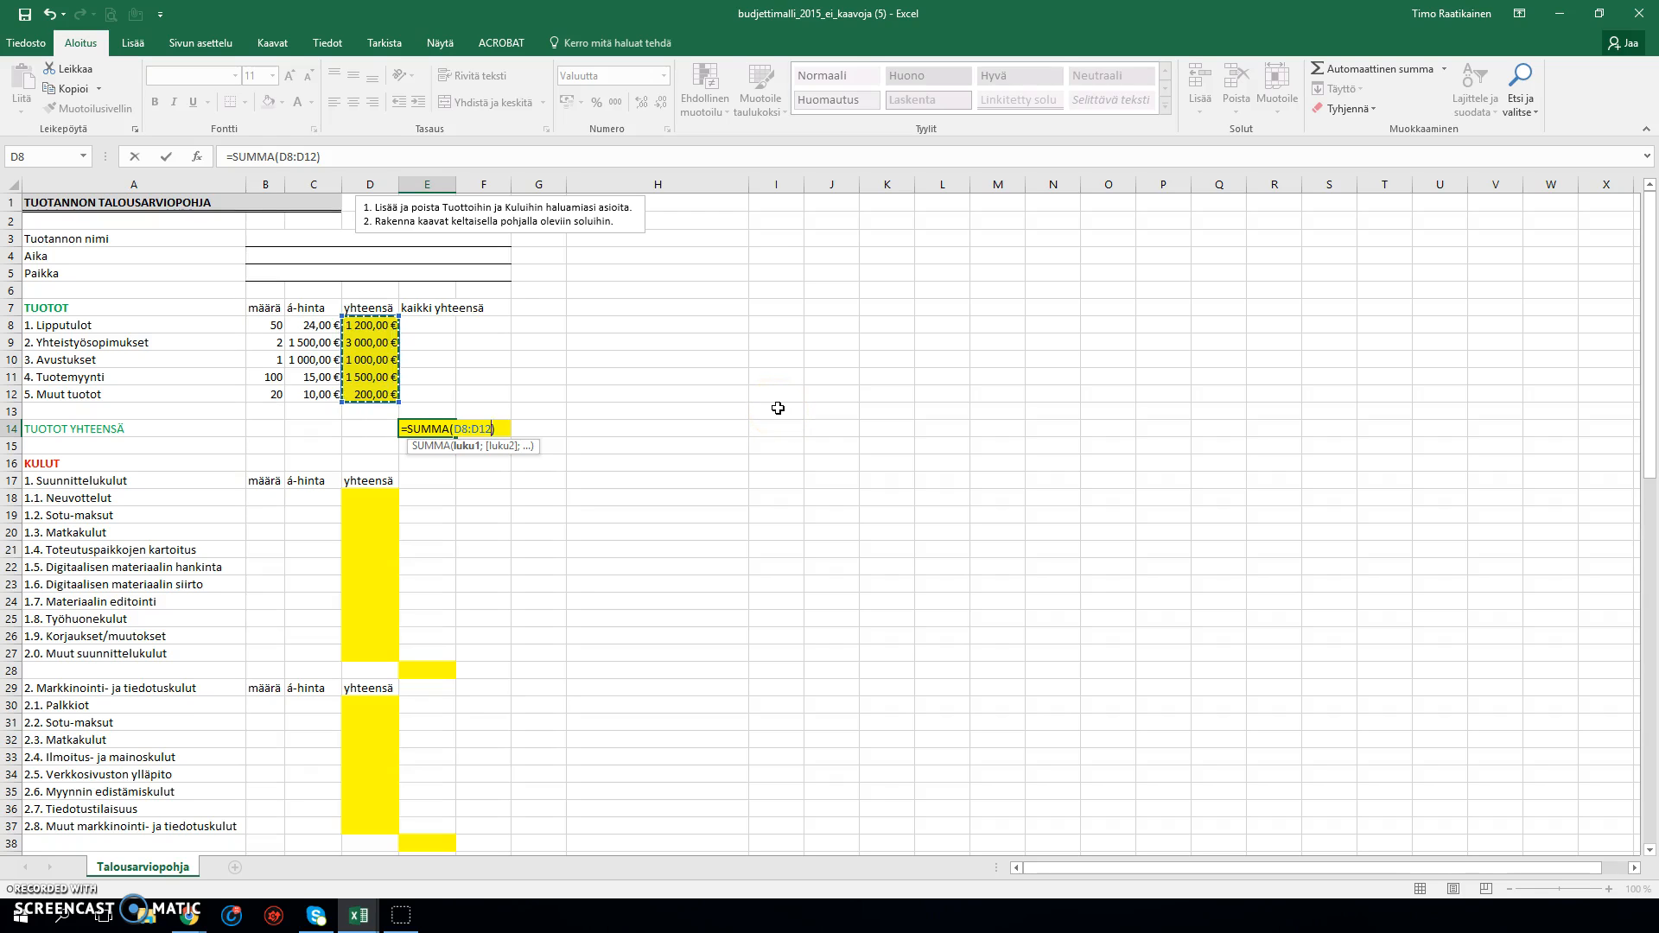
key("Return")
left_click(424, 430)
left_click(425, 430)
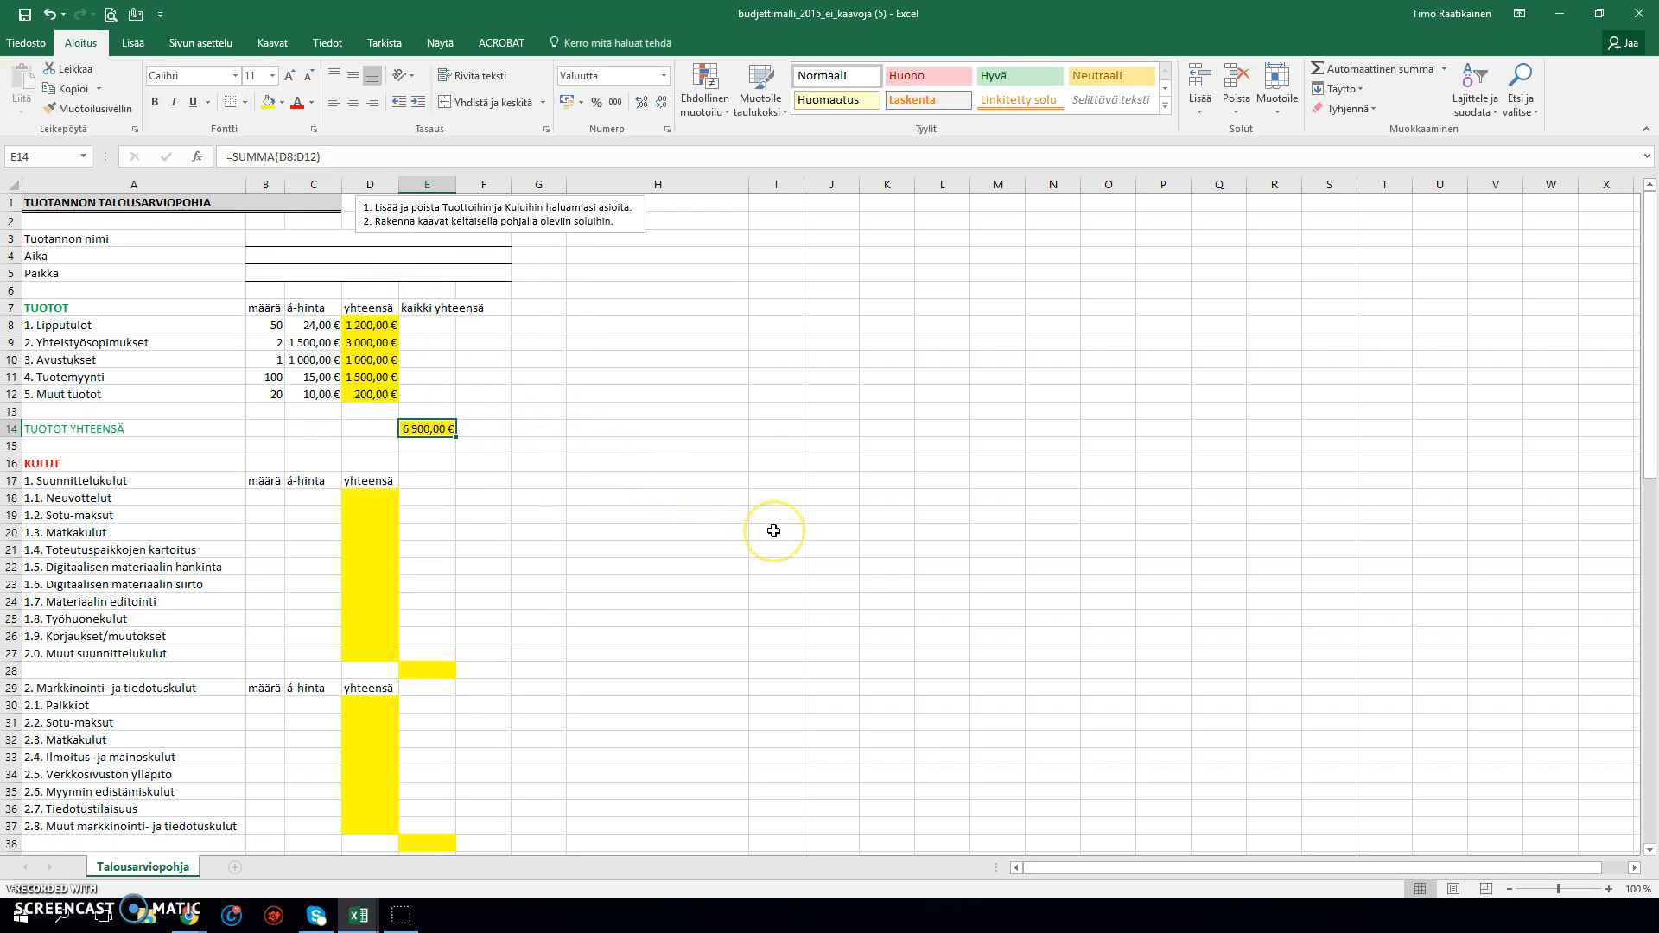
Step: Start the KULUT YHTEENSÄ formula in E78 with the first two cost subtotals, =E28+E38
scroll(773, 531, "down", 2)
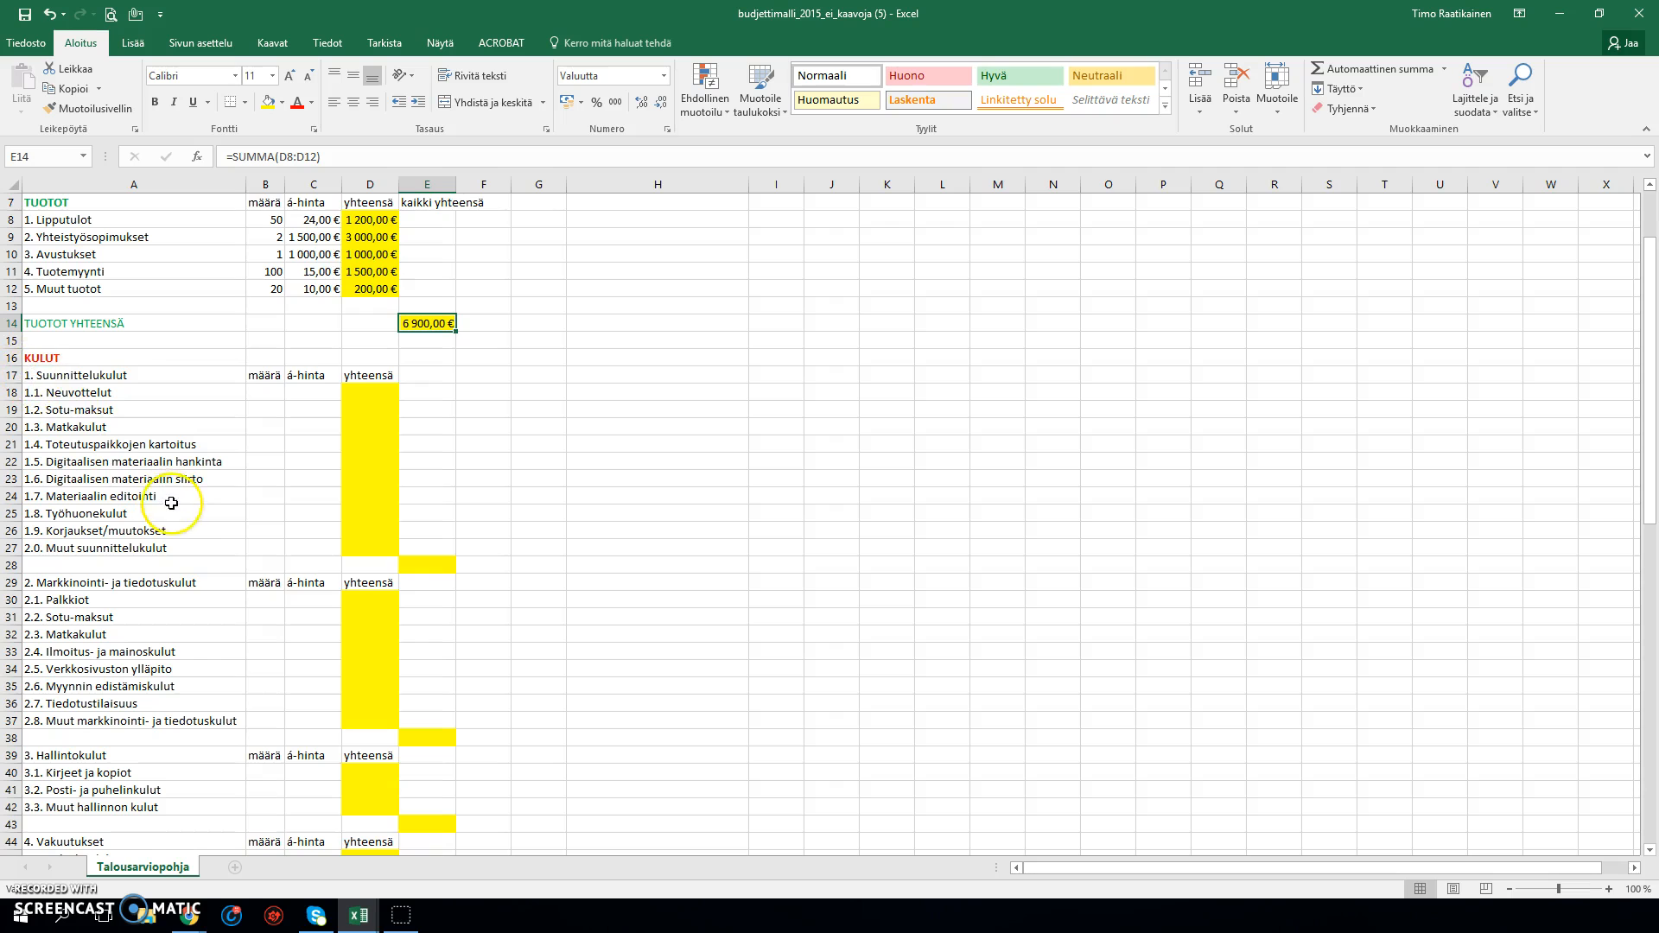
scroll(175, 511, "down", 2)
scroll(378, 607, "down", 7)
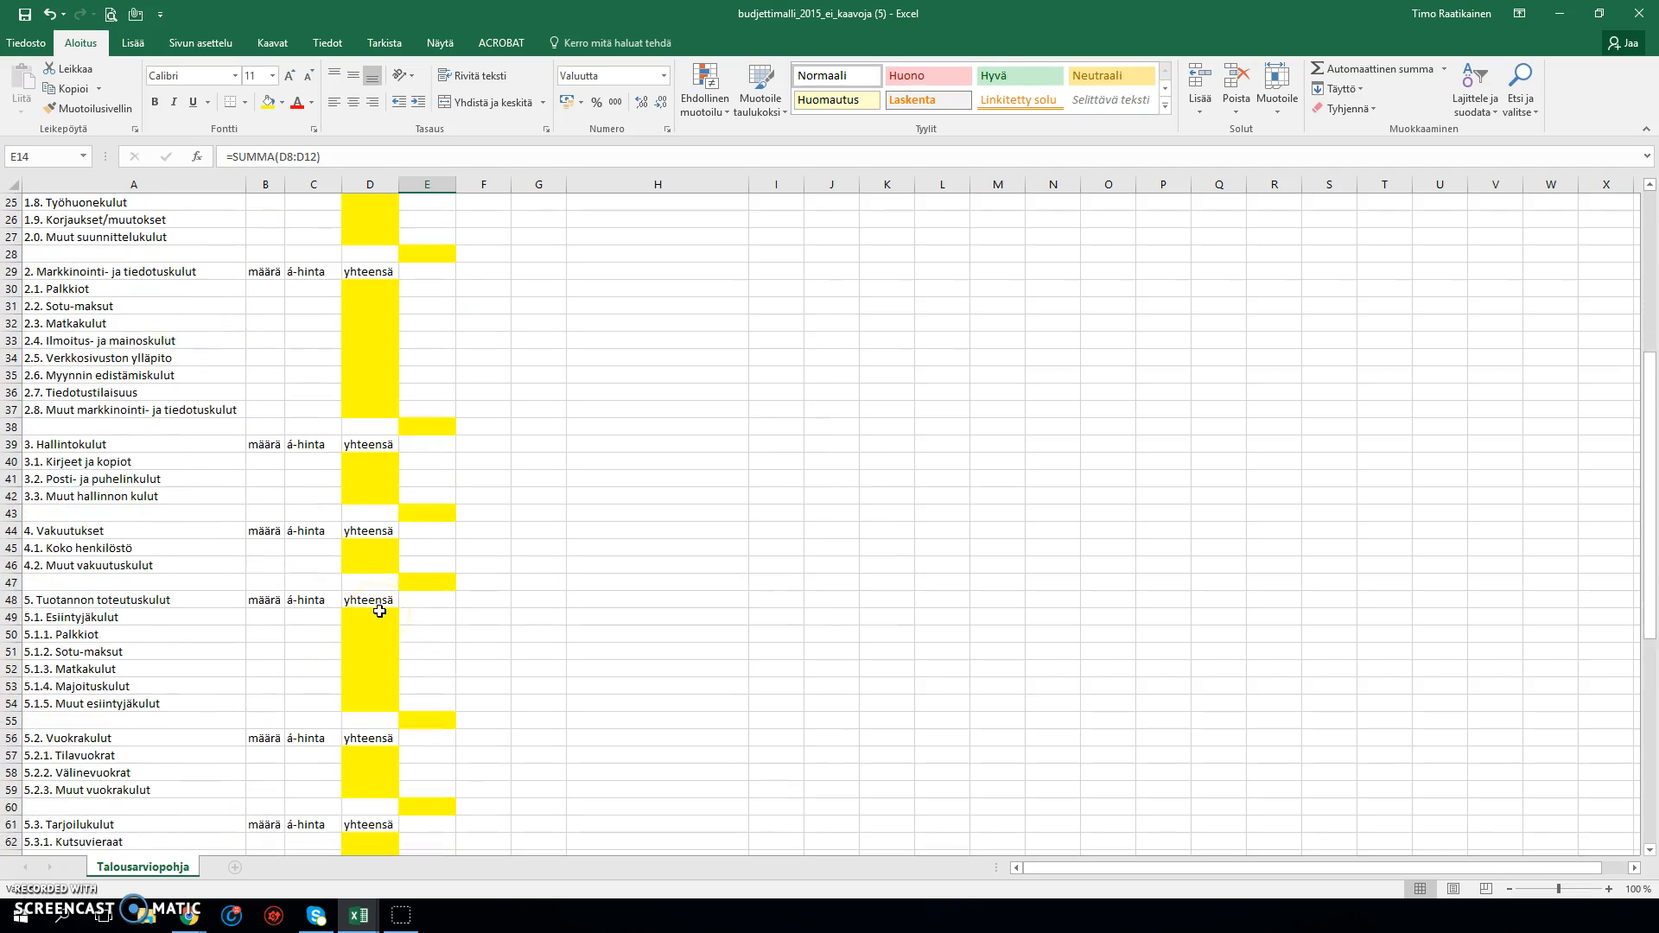
scroll(379, 611, "down", 6)
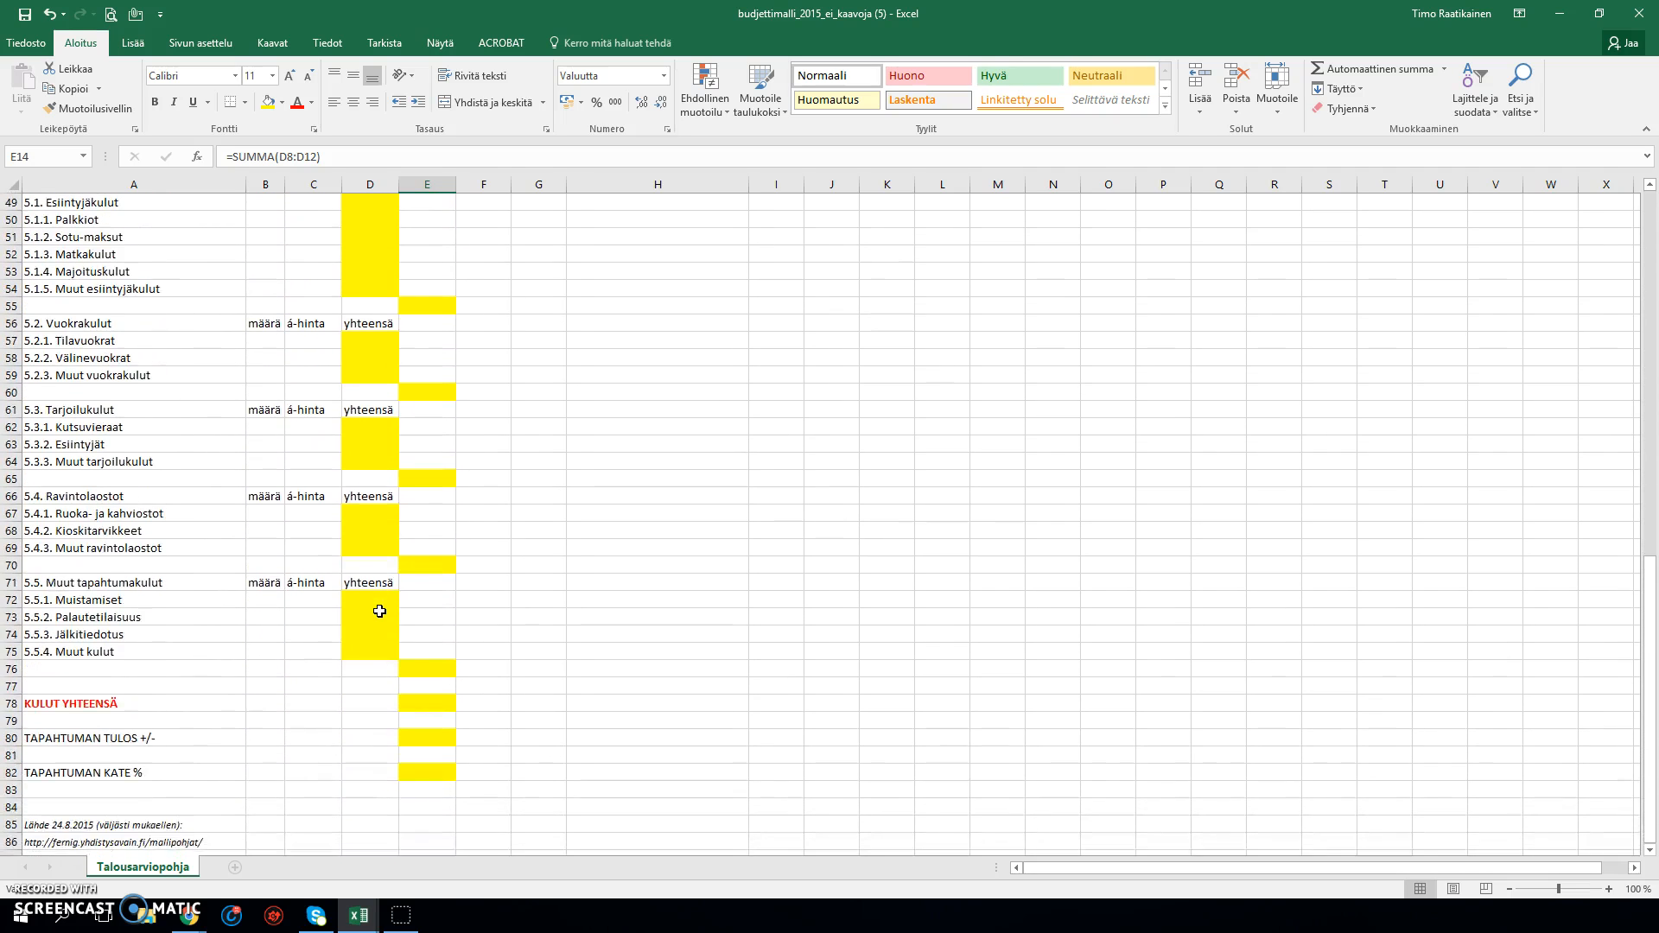
scroll(325, 618, "up", 1)
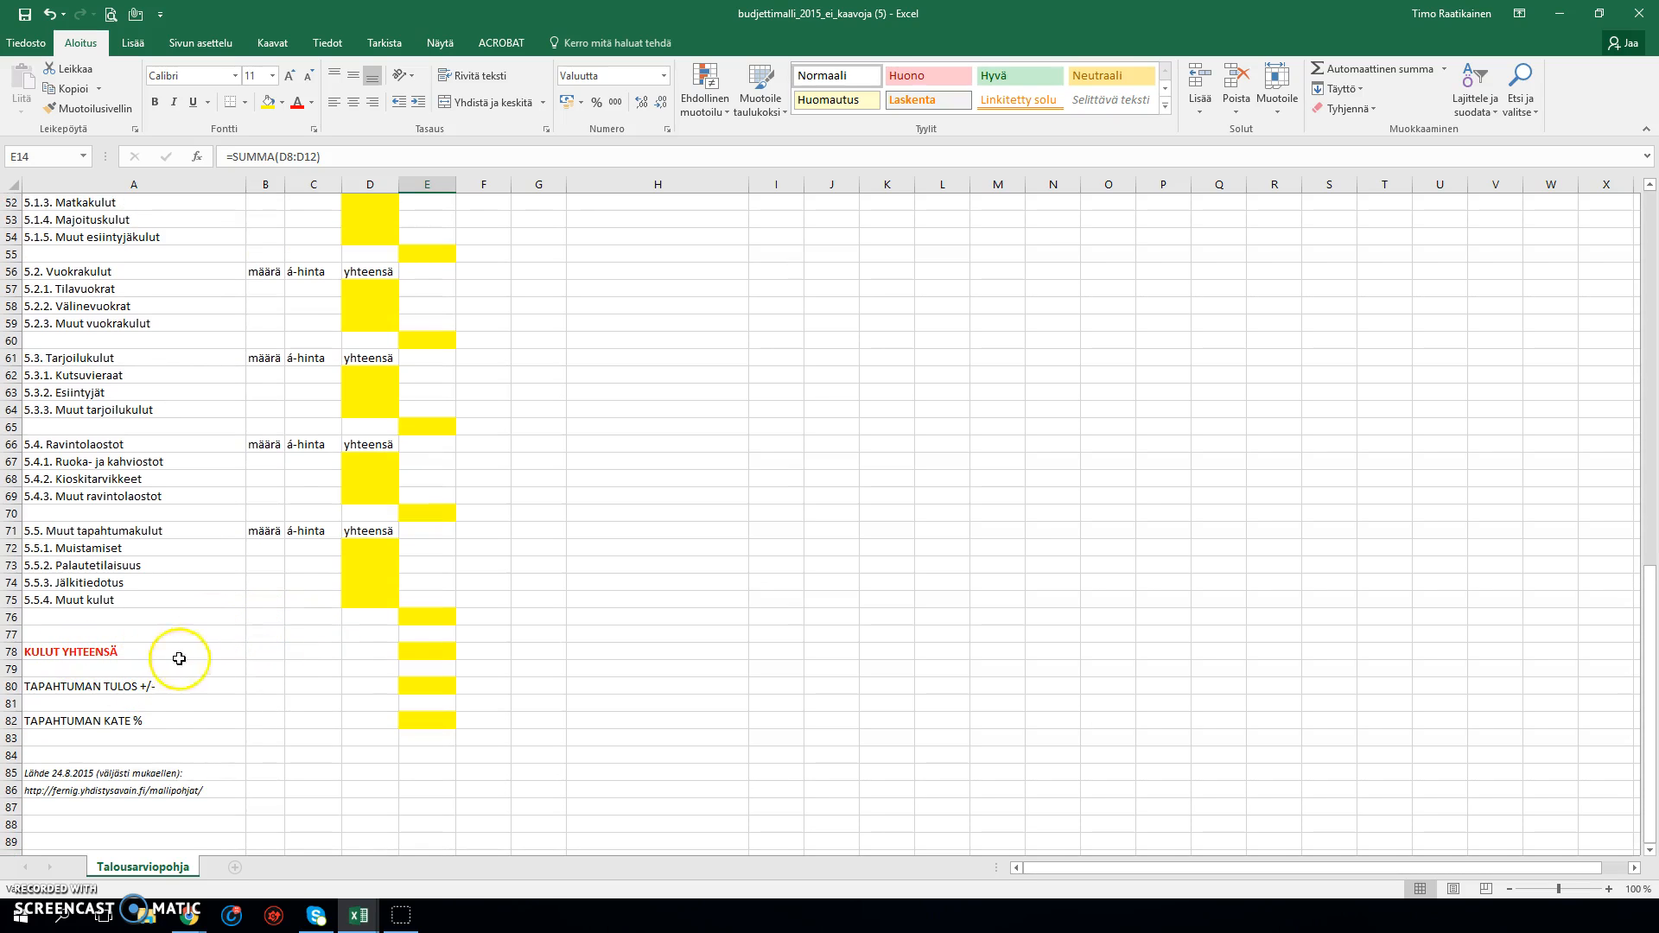
left_click(409, 657)
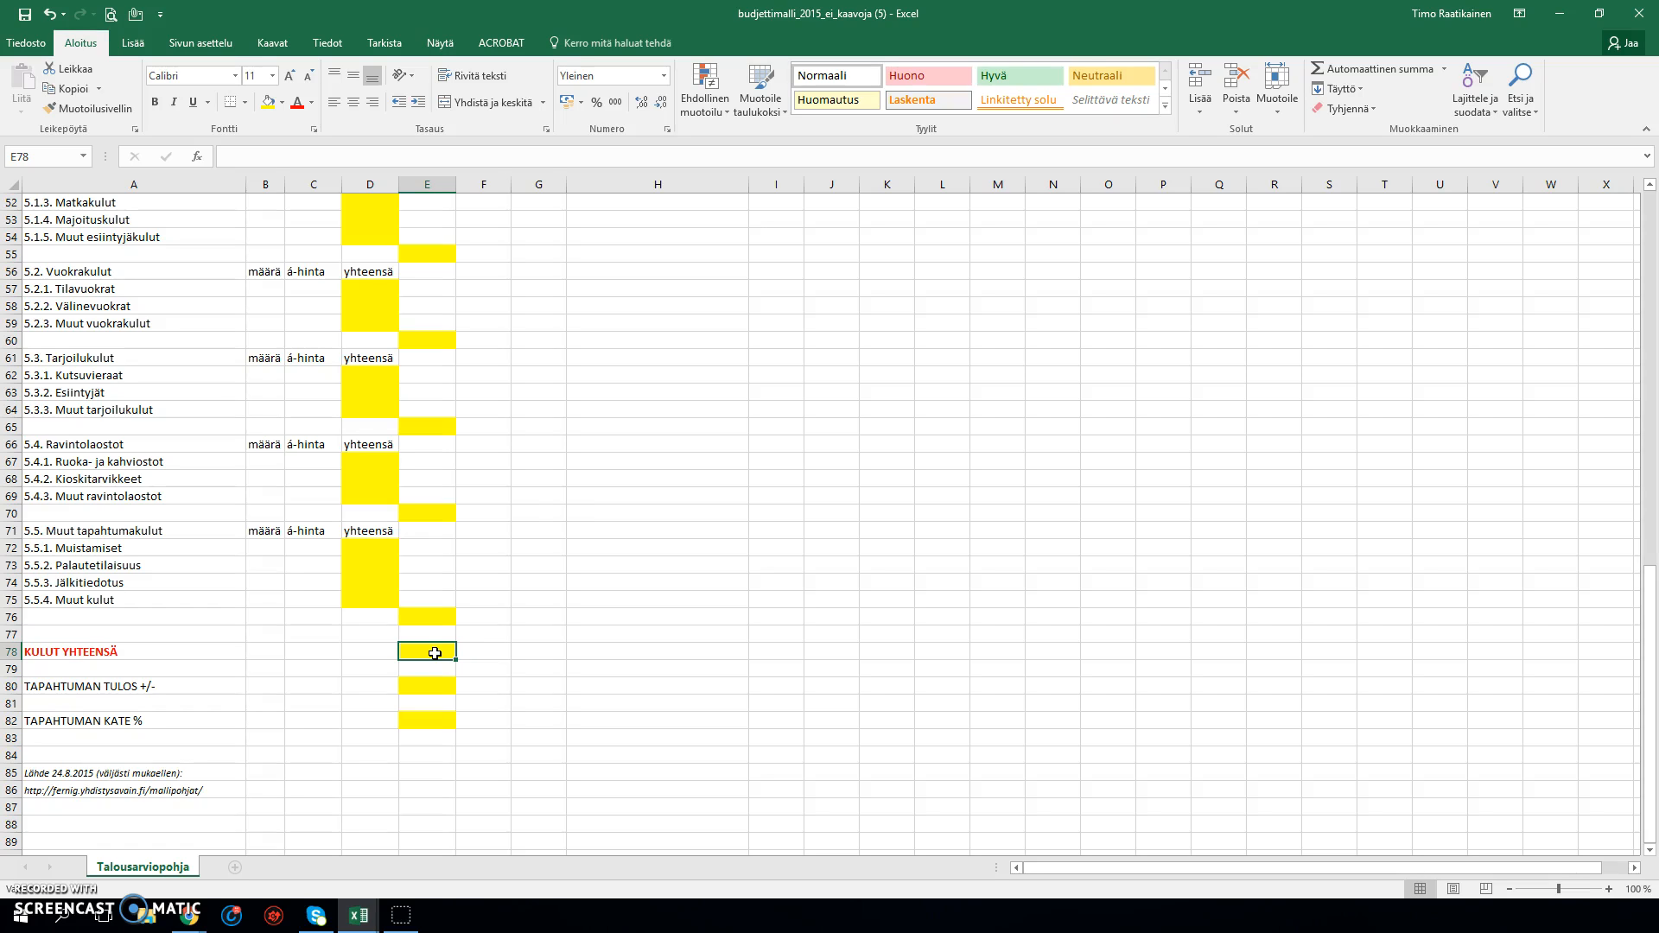
type("=")
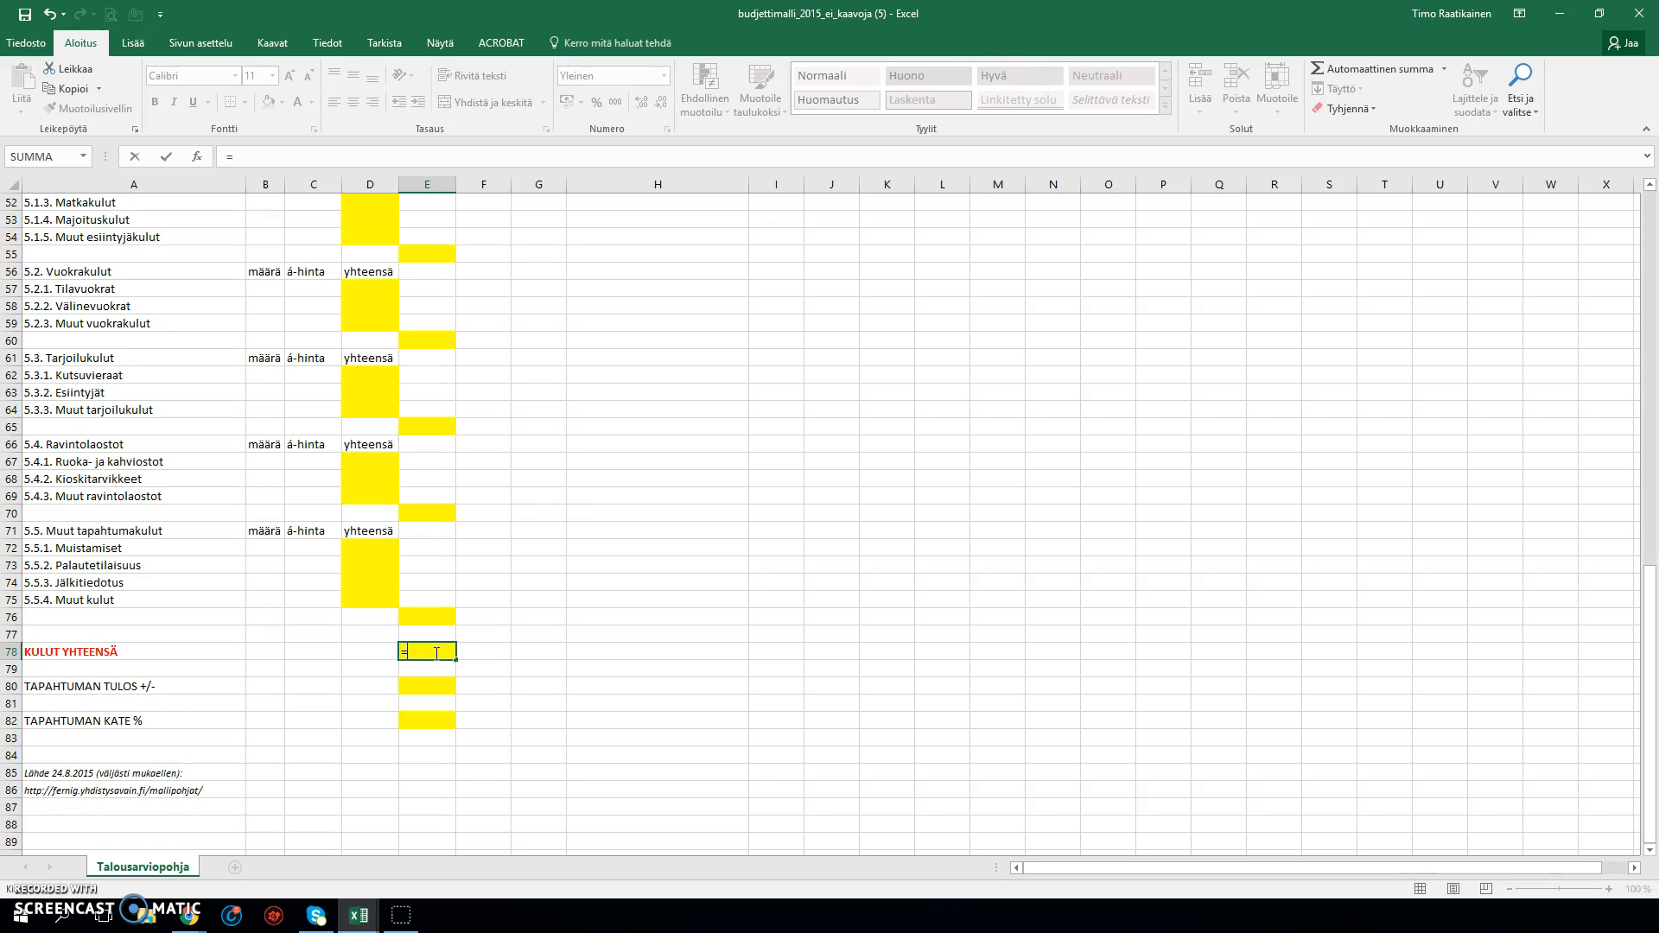
scroll(541, 670, "up", 11)
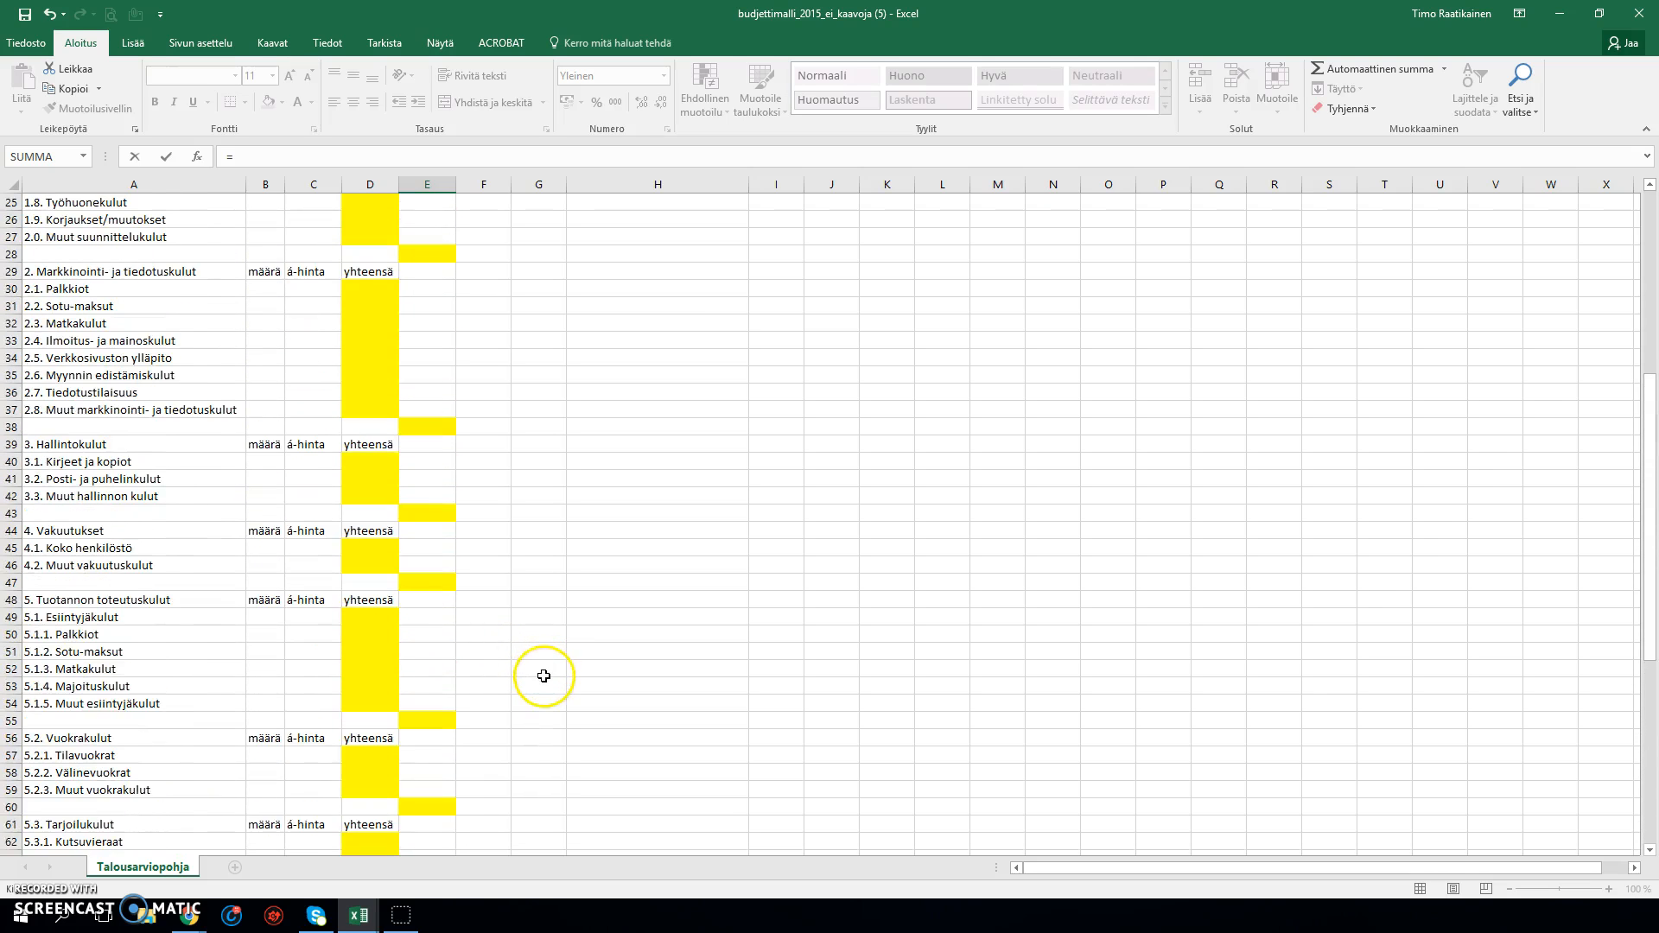
scroll(544, 676, "up", 4)
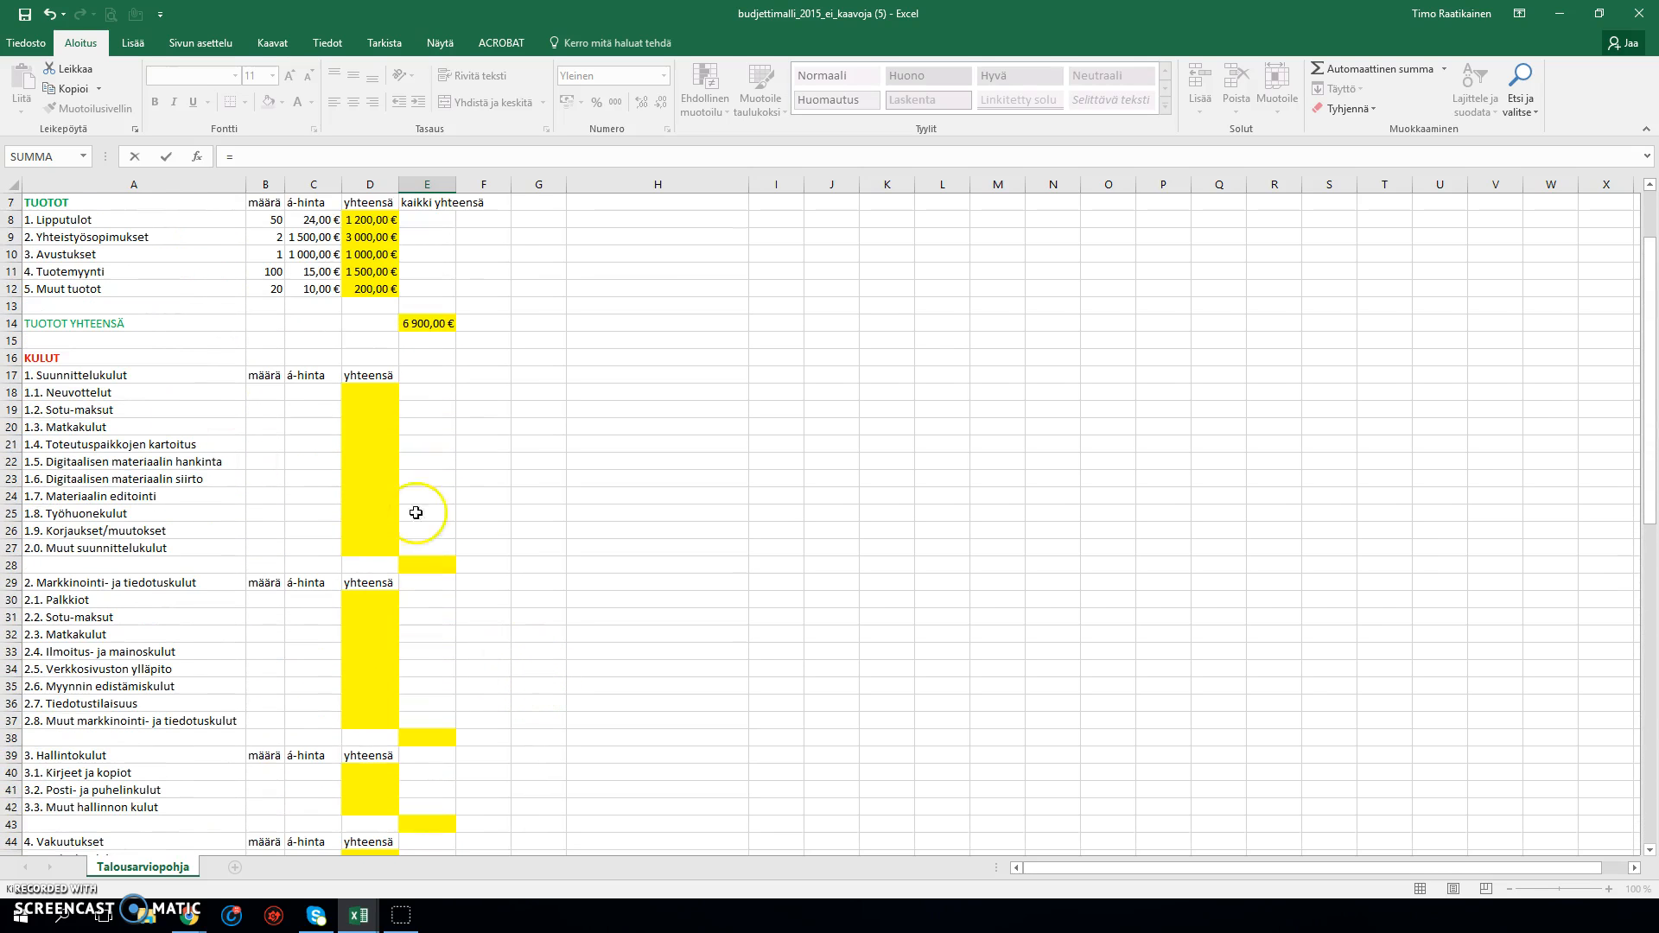
left_click(441, 568)
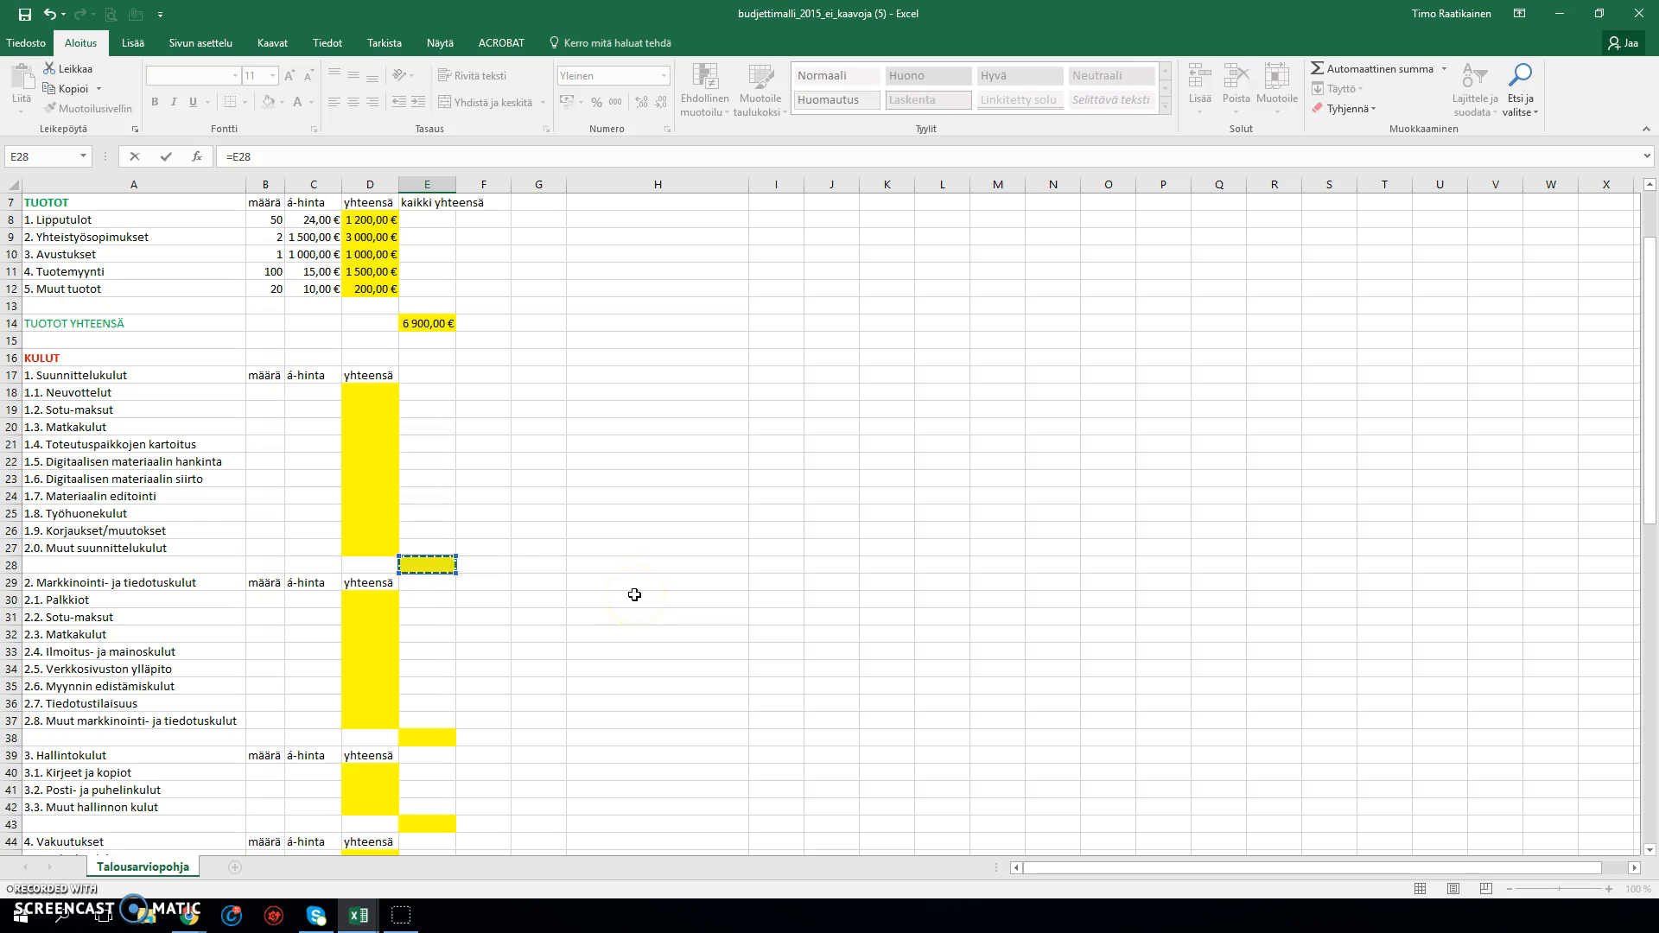
scroll(635, 595, "down", 2)
left_click(428, 640)
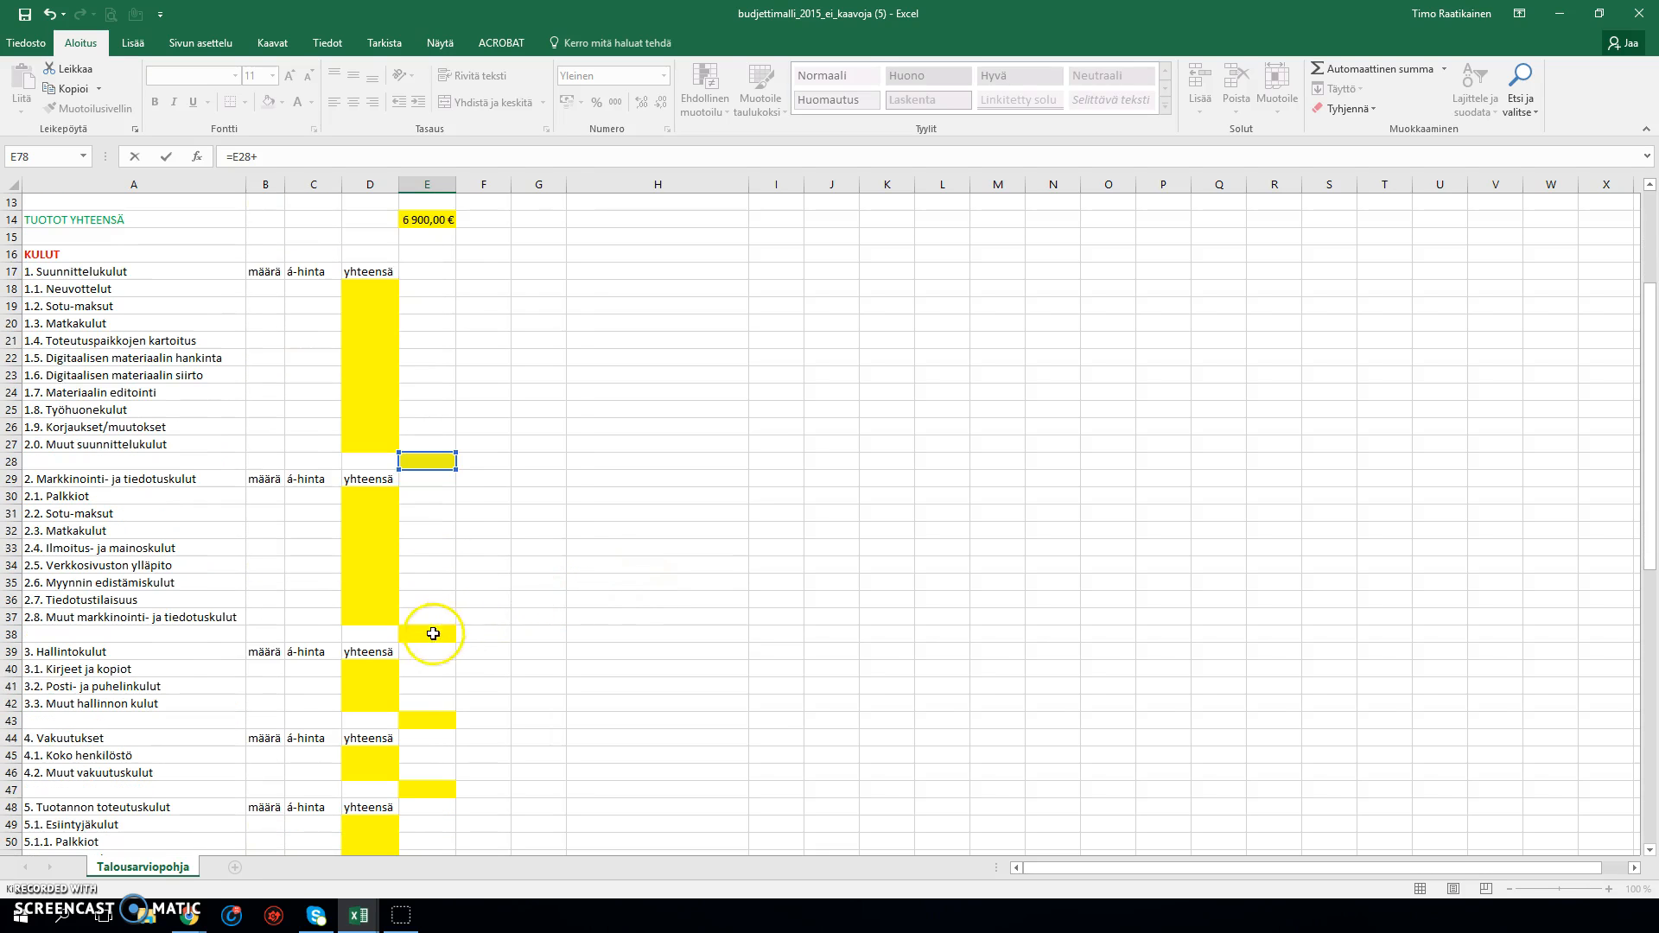
left_click(425, 641)
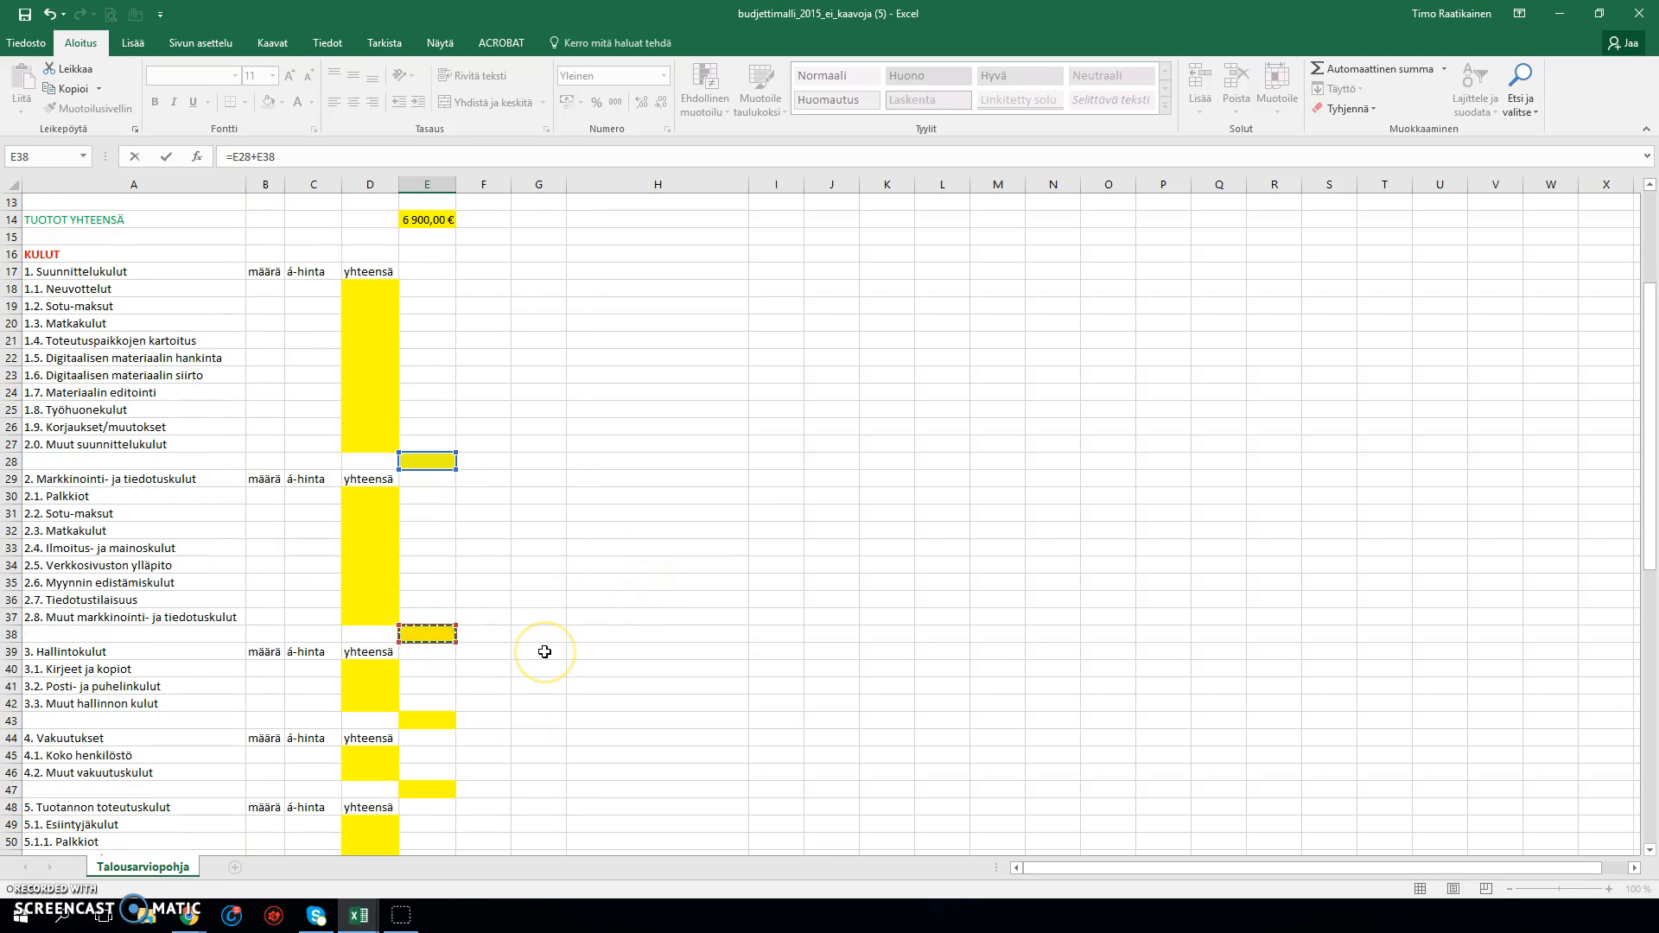
Step: Extend the total costs formula with the subtotal cells E43, E47 and E55
scroll(544, 652, "down", 3)
left_click(439, 563)
type("+")
scroll(562, 619, "down", 2)
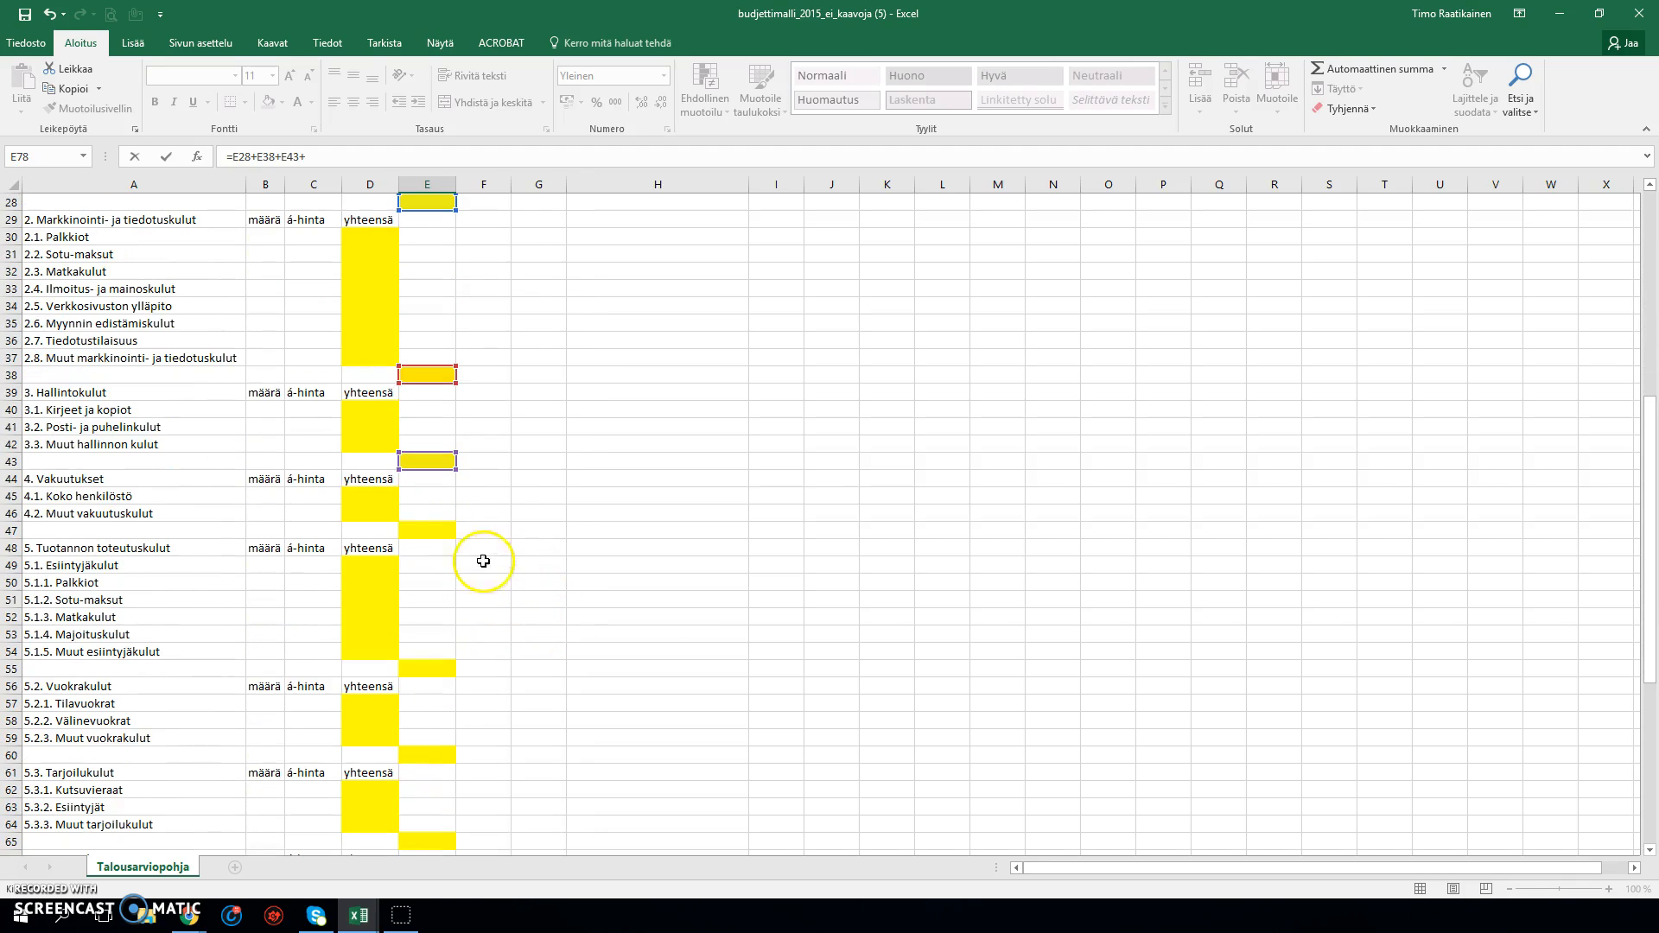
left_click(441, 532)
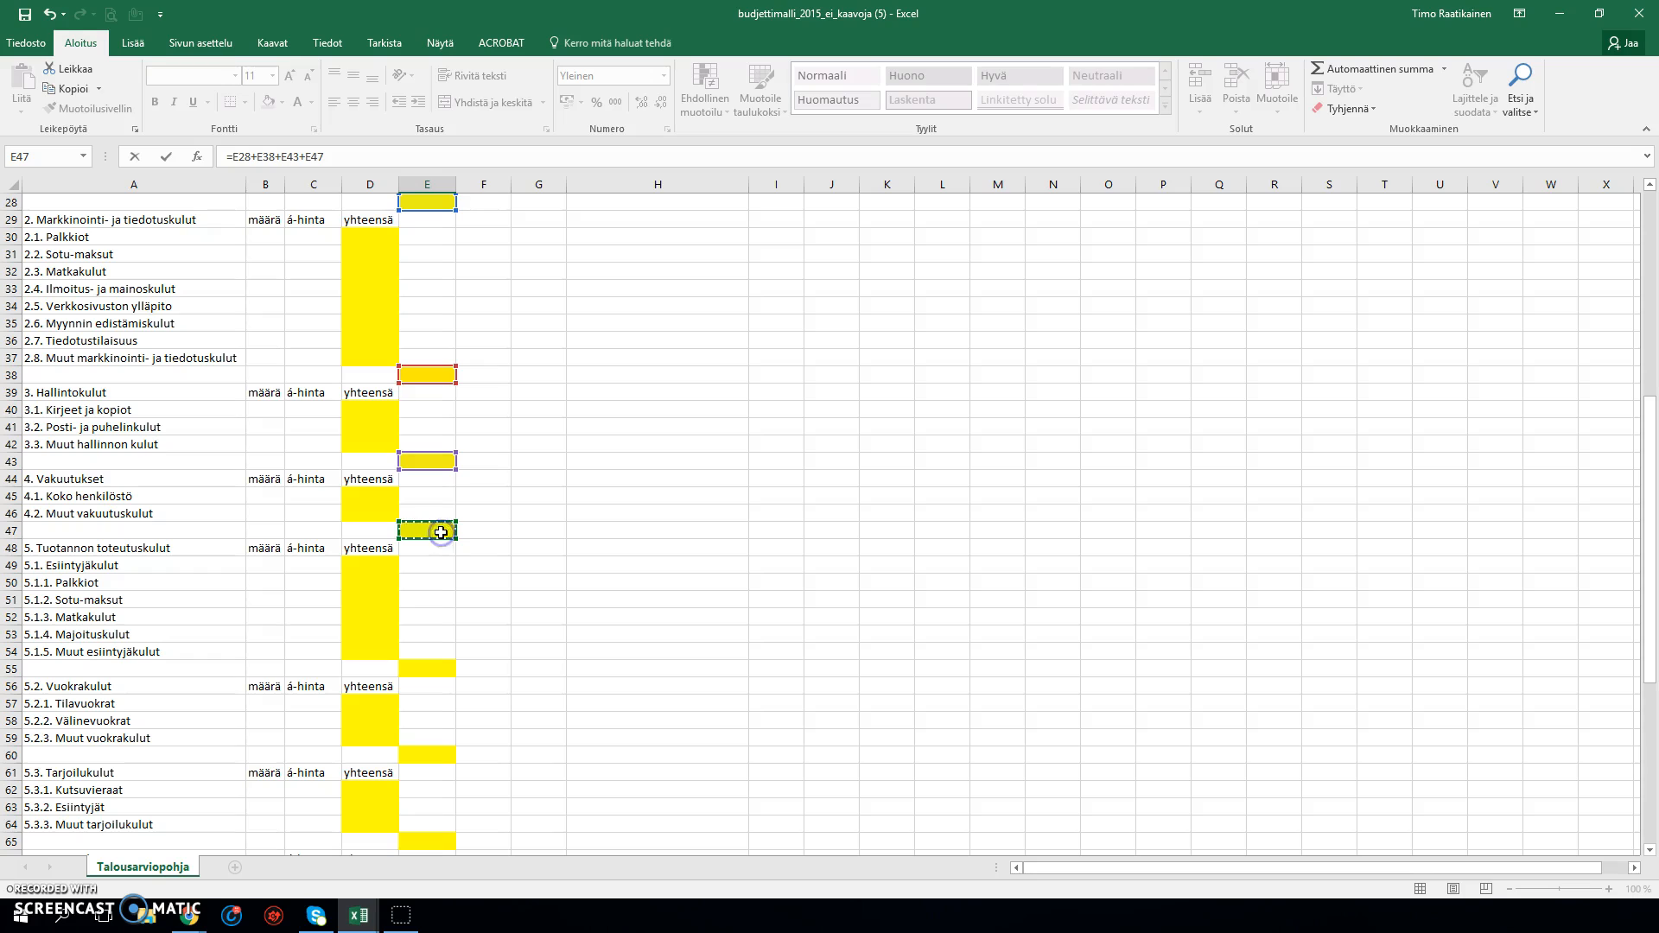
type("+")
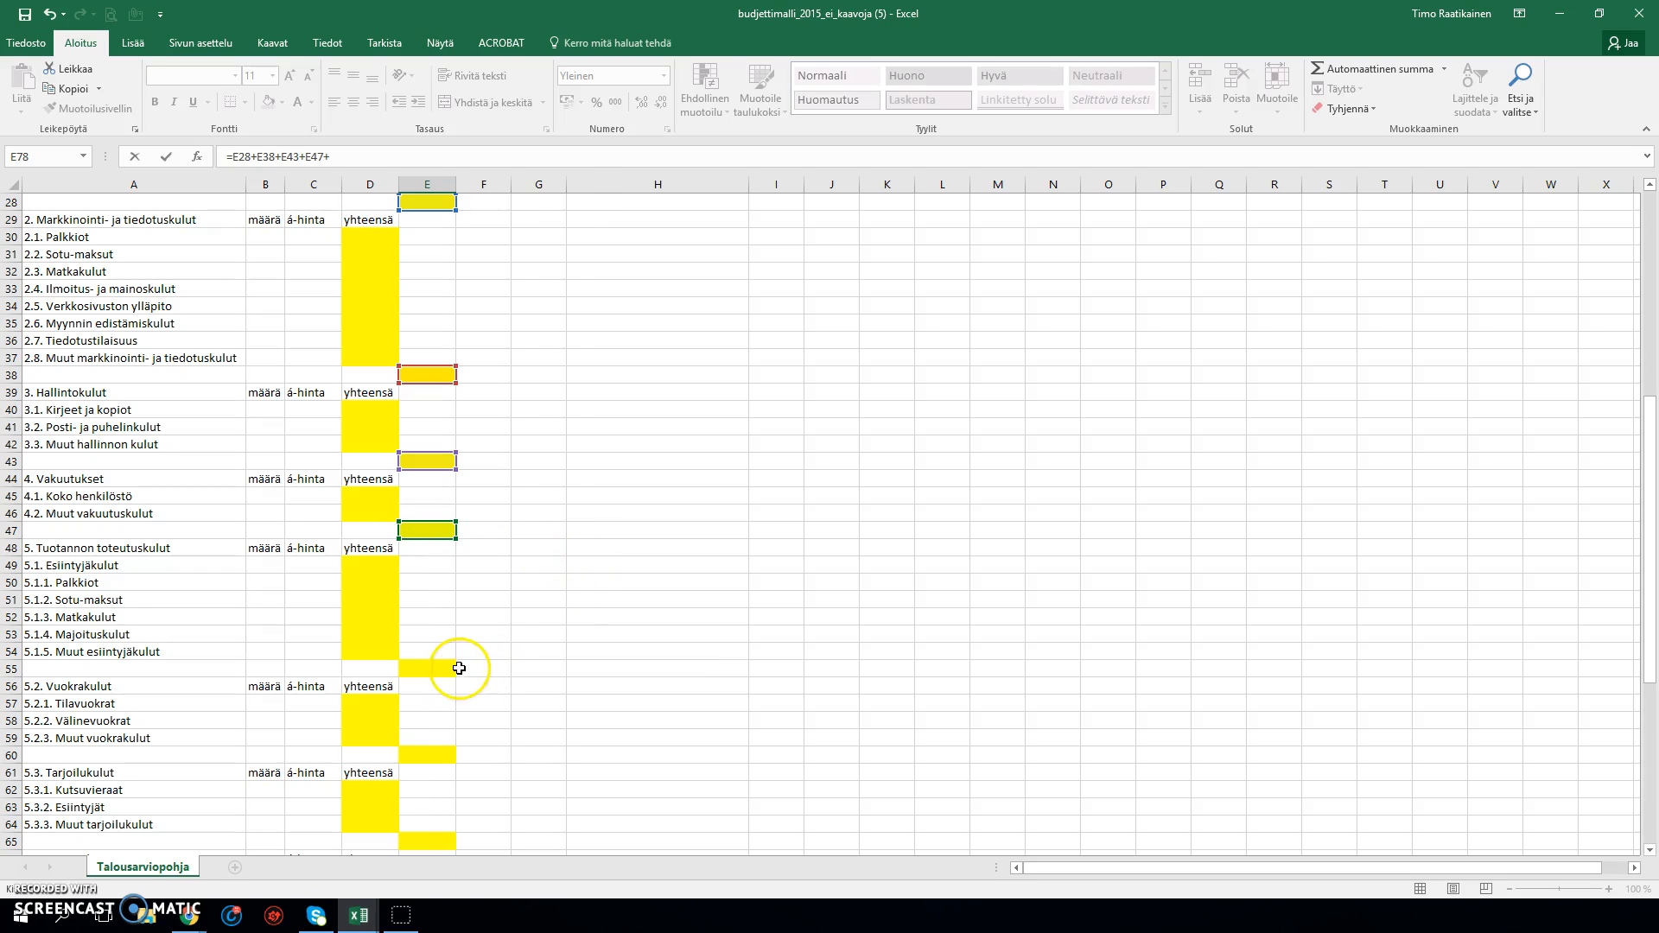
left_click(439, 668)
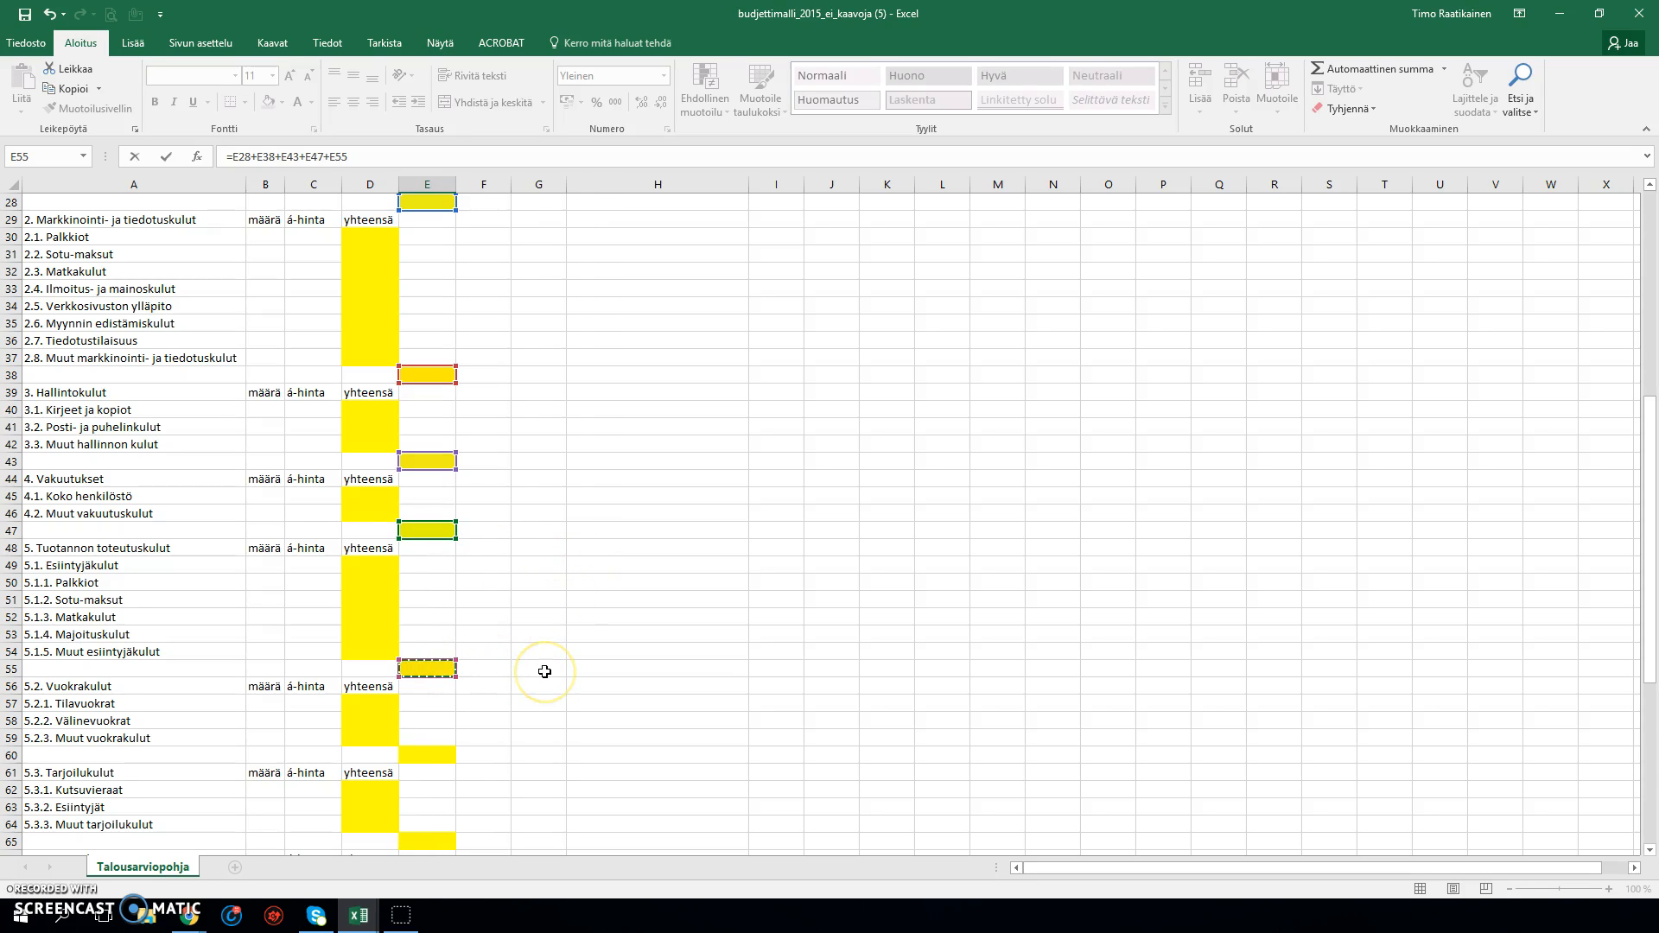
Step: Add the Vuokrakulut subtotal E60 and the Tarjoilukulut subtotal E65 to the total costs formula
type("+")
scroll(545, 671, "down", 2)
left_click(438, 655)
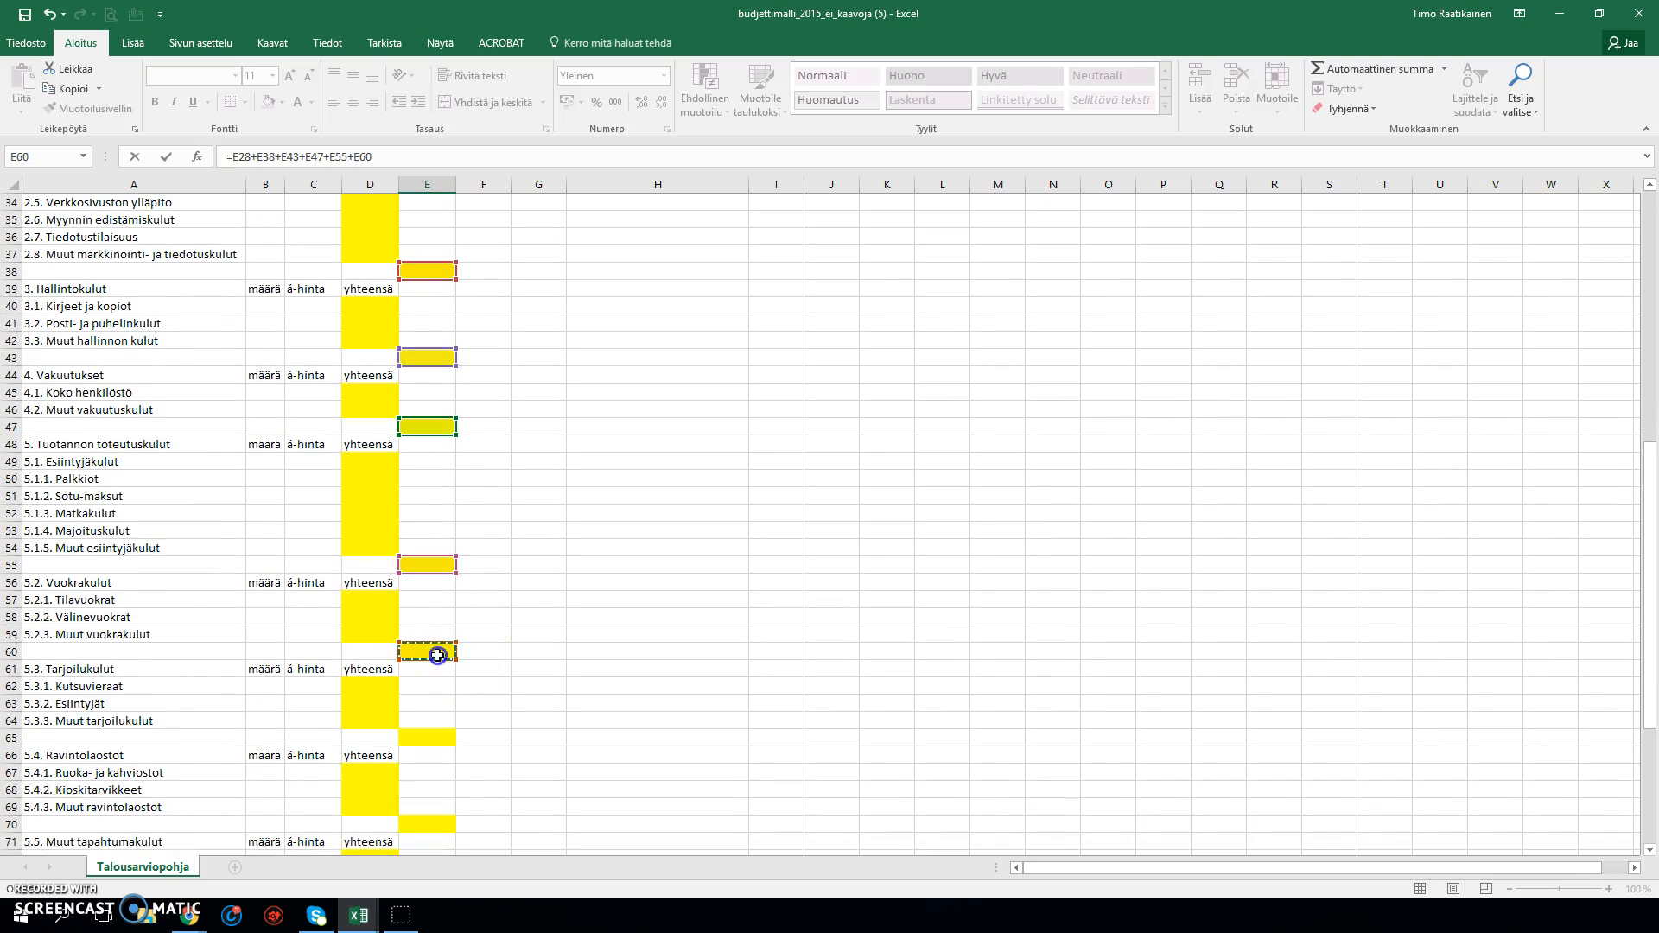
type("+")
left_click(441, 737)
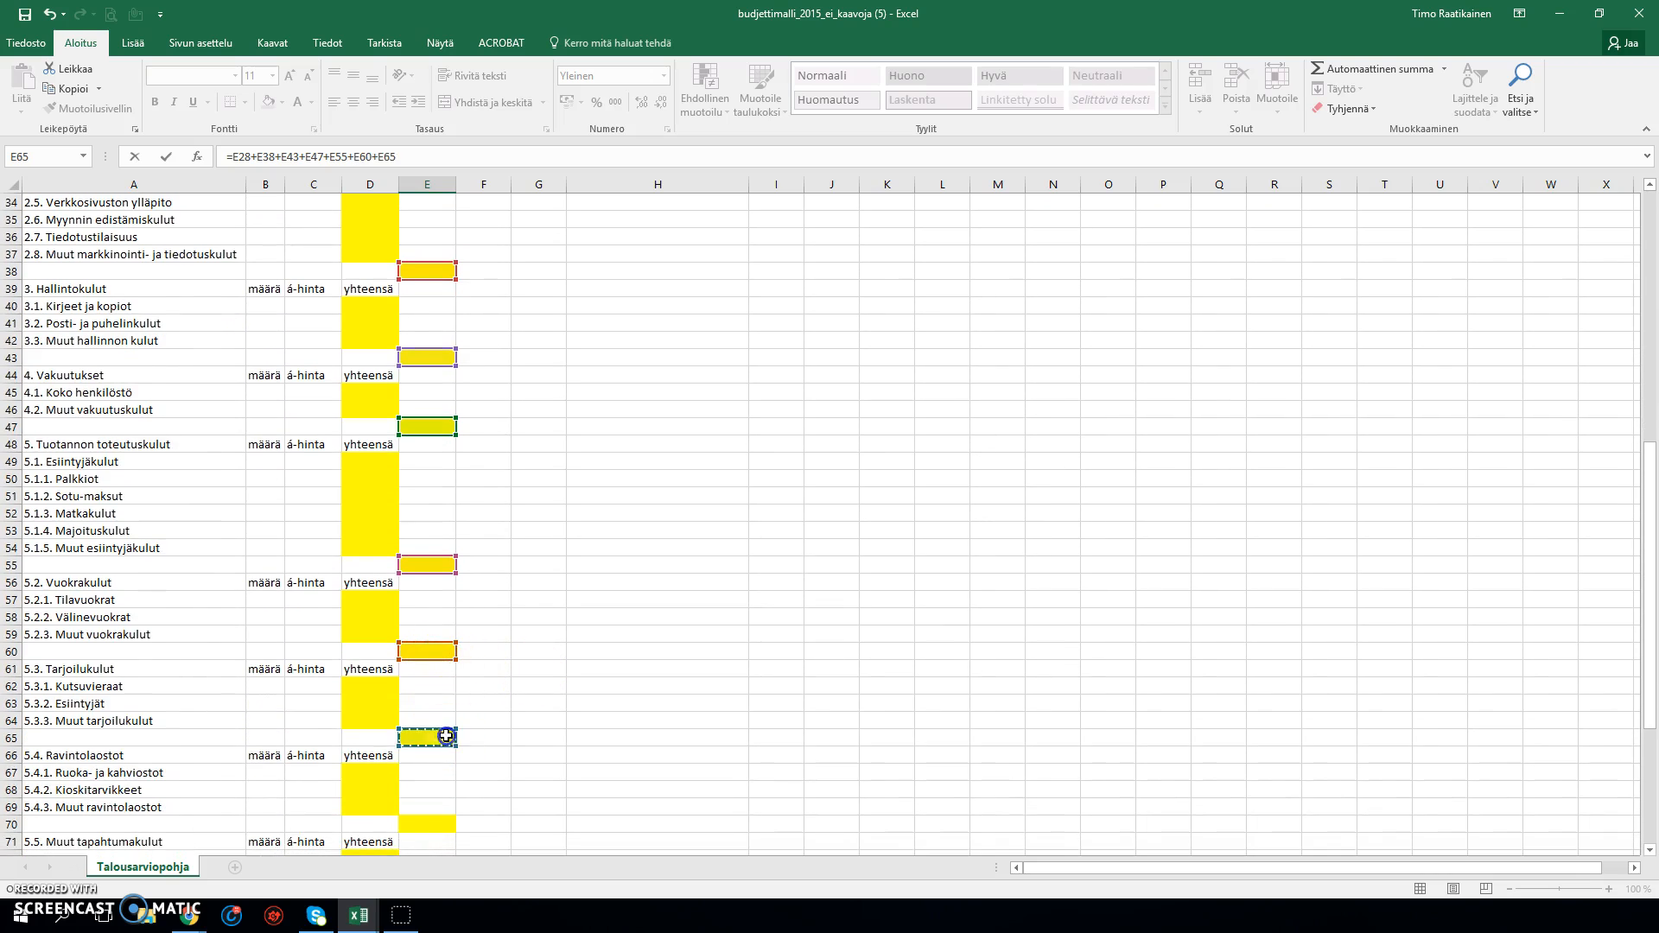
Step: Complete the total costs formula in E78 with the subtotals E70 and E76, and check the entered formula
type("+")
scroll(446, 735, "down", 1)
scroll(446, 735, "down", 2)
left_click(433, 721)
left_click(432, 720)
type("+")
scroll(626, 703, "down", 3)
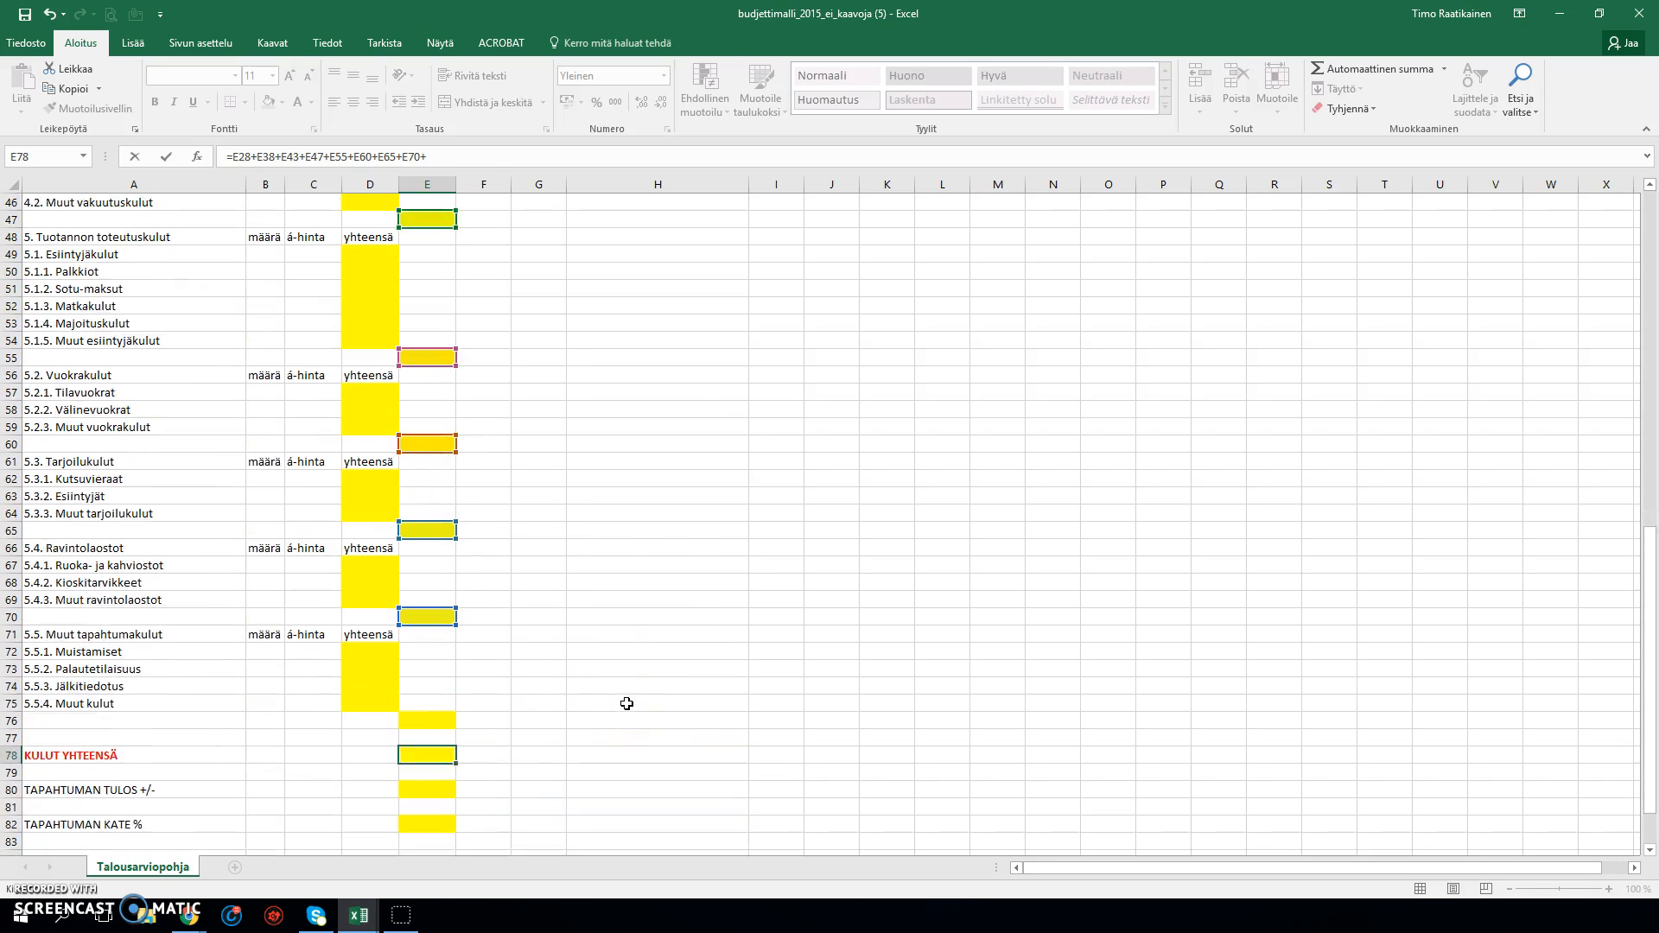
left_click(434, 680)
left_click(429, 669)
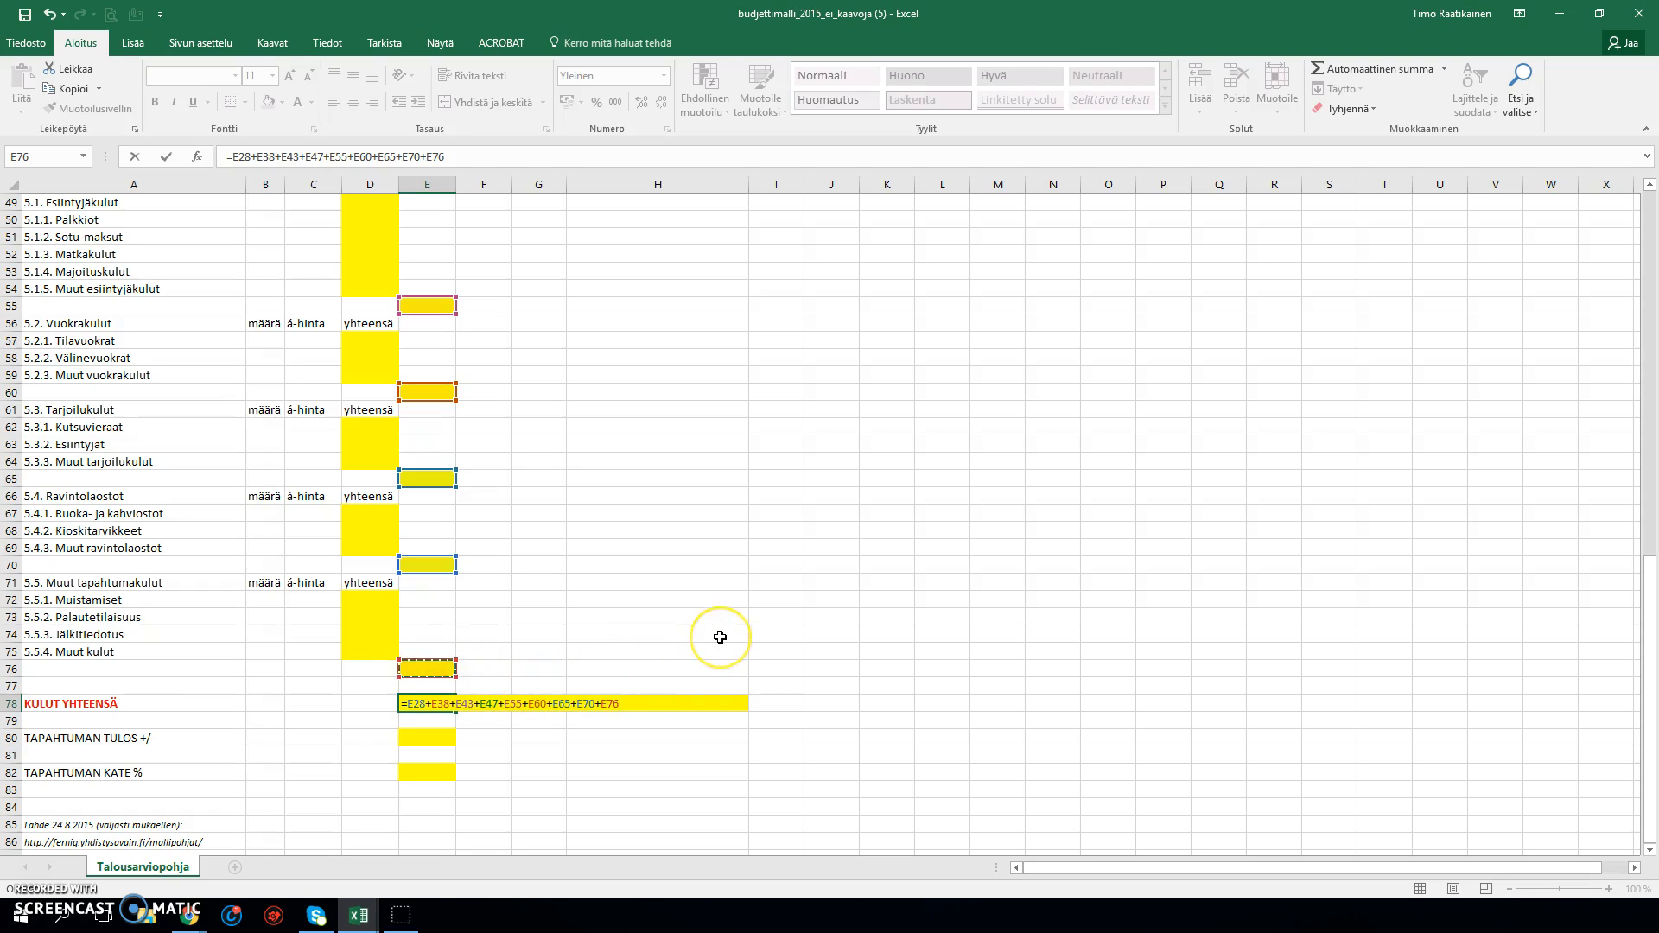
key("Return")
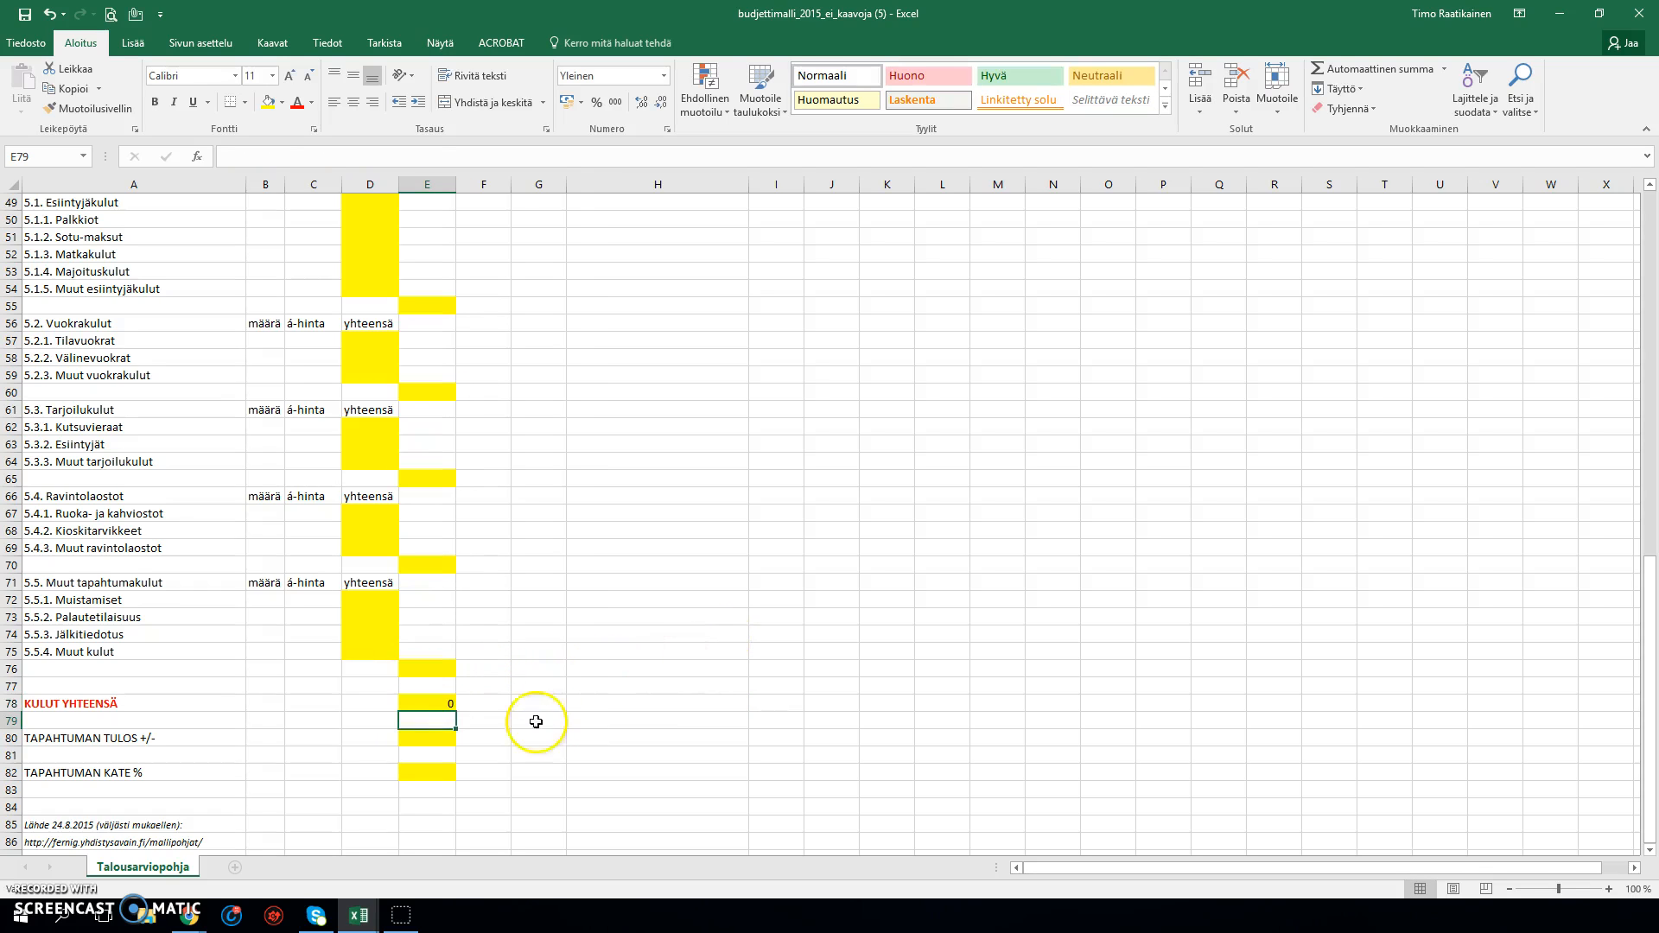
left_click(437, 705)
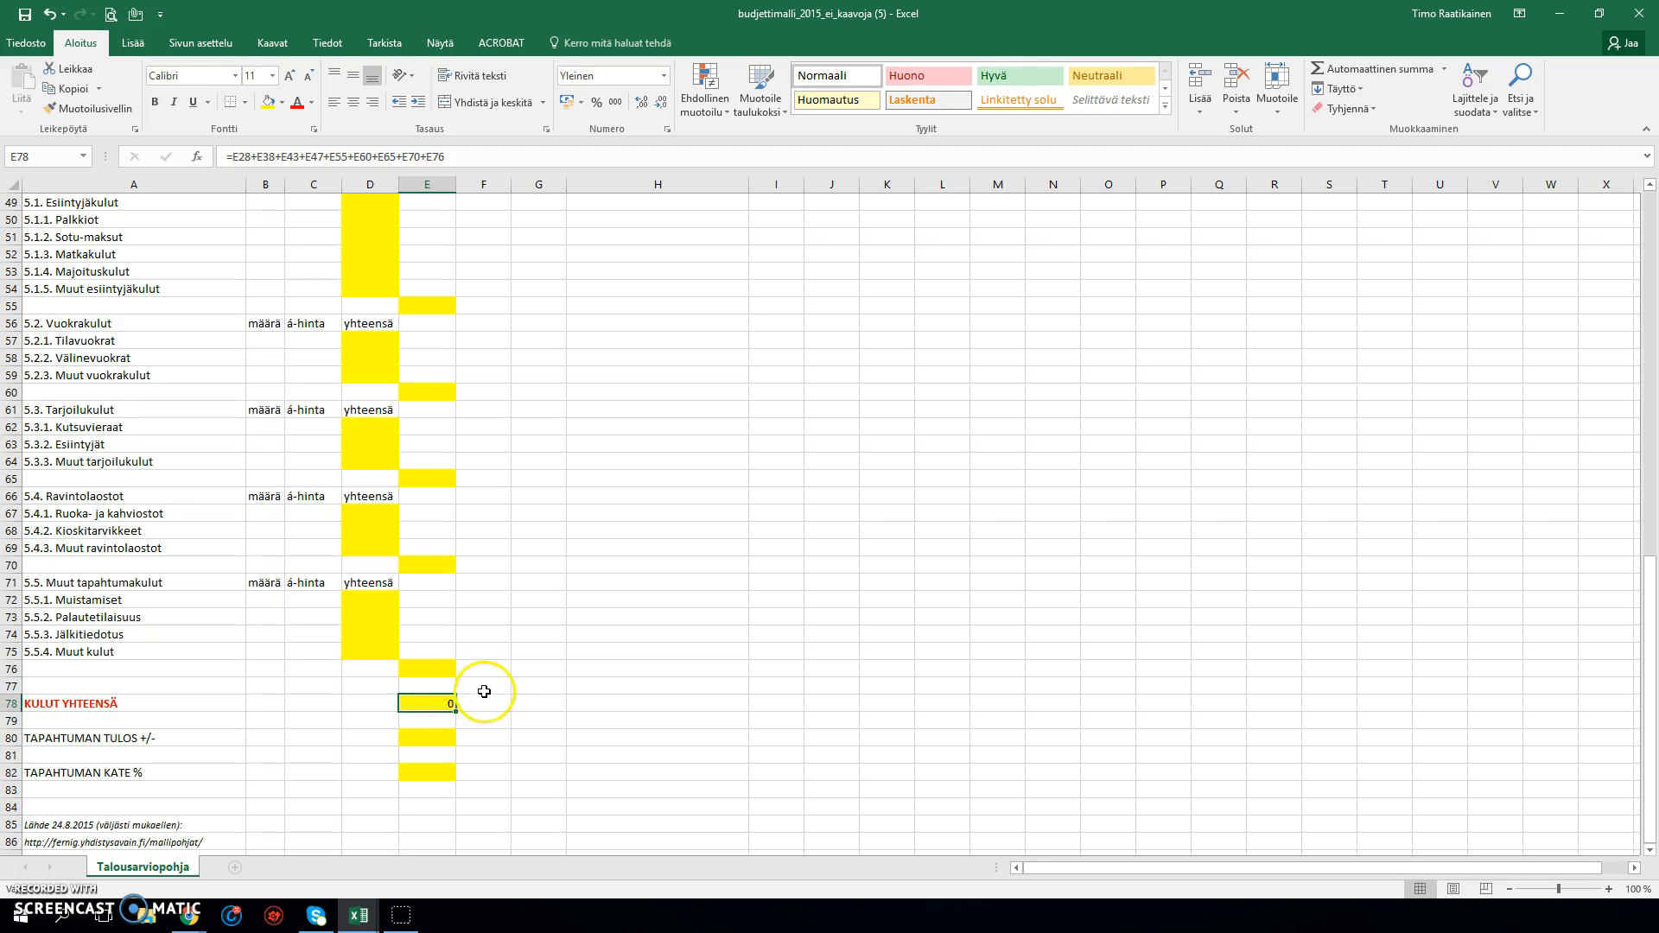
Step: Calculate TAPAHTUMAN TULOS +/- in E80 as total income minus total costs, =E14-E78, and check the entered formula
scroll(523, 748, "up", 14)
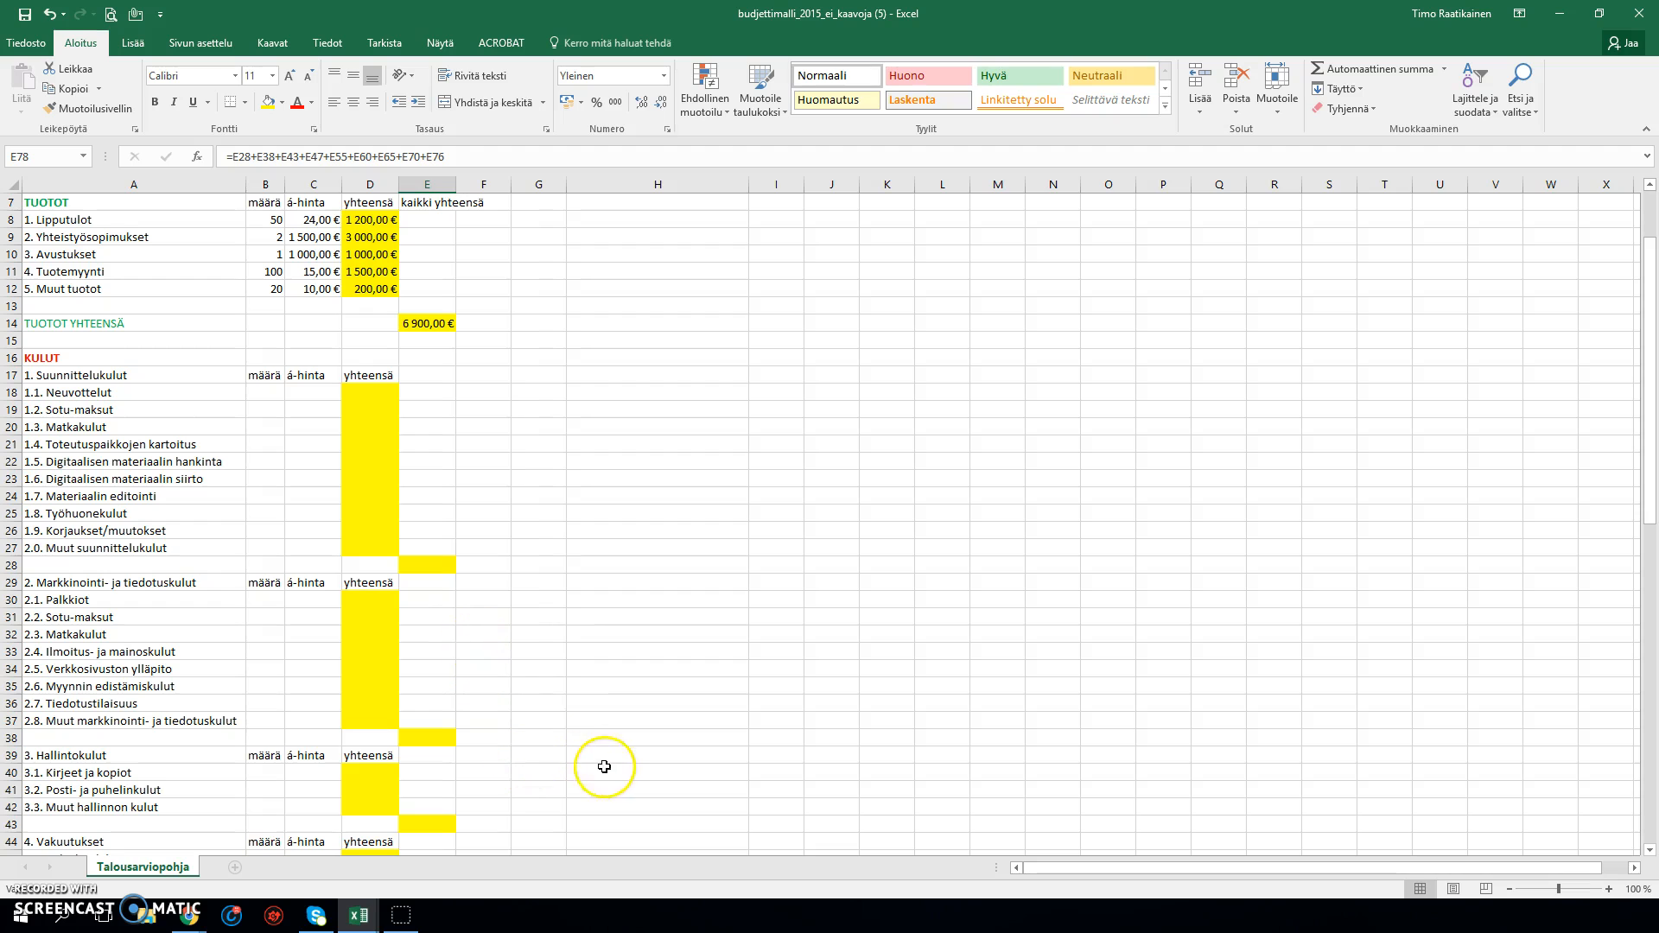
scroll(663, 755, "down", 13)
scroll(664, 755, "down", 1)
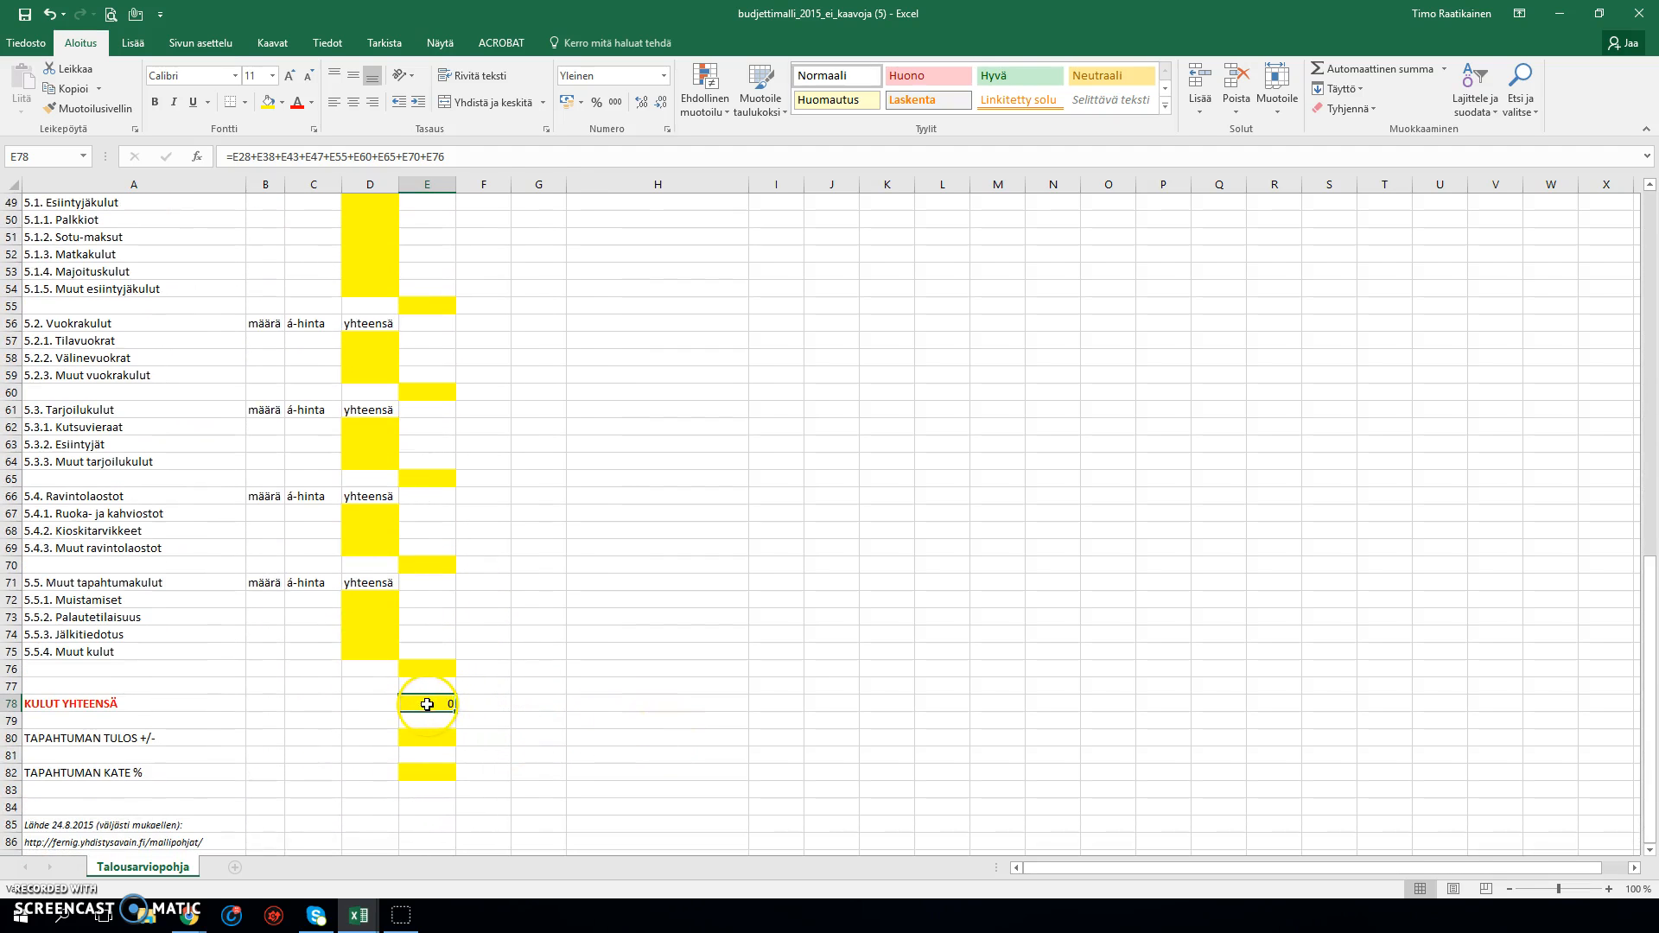
left_click(435, 739)
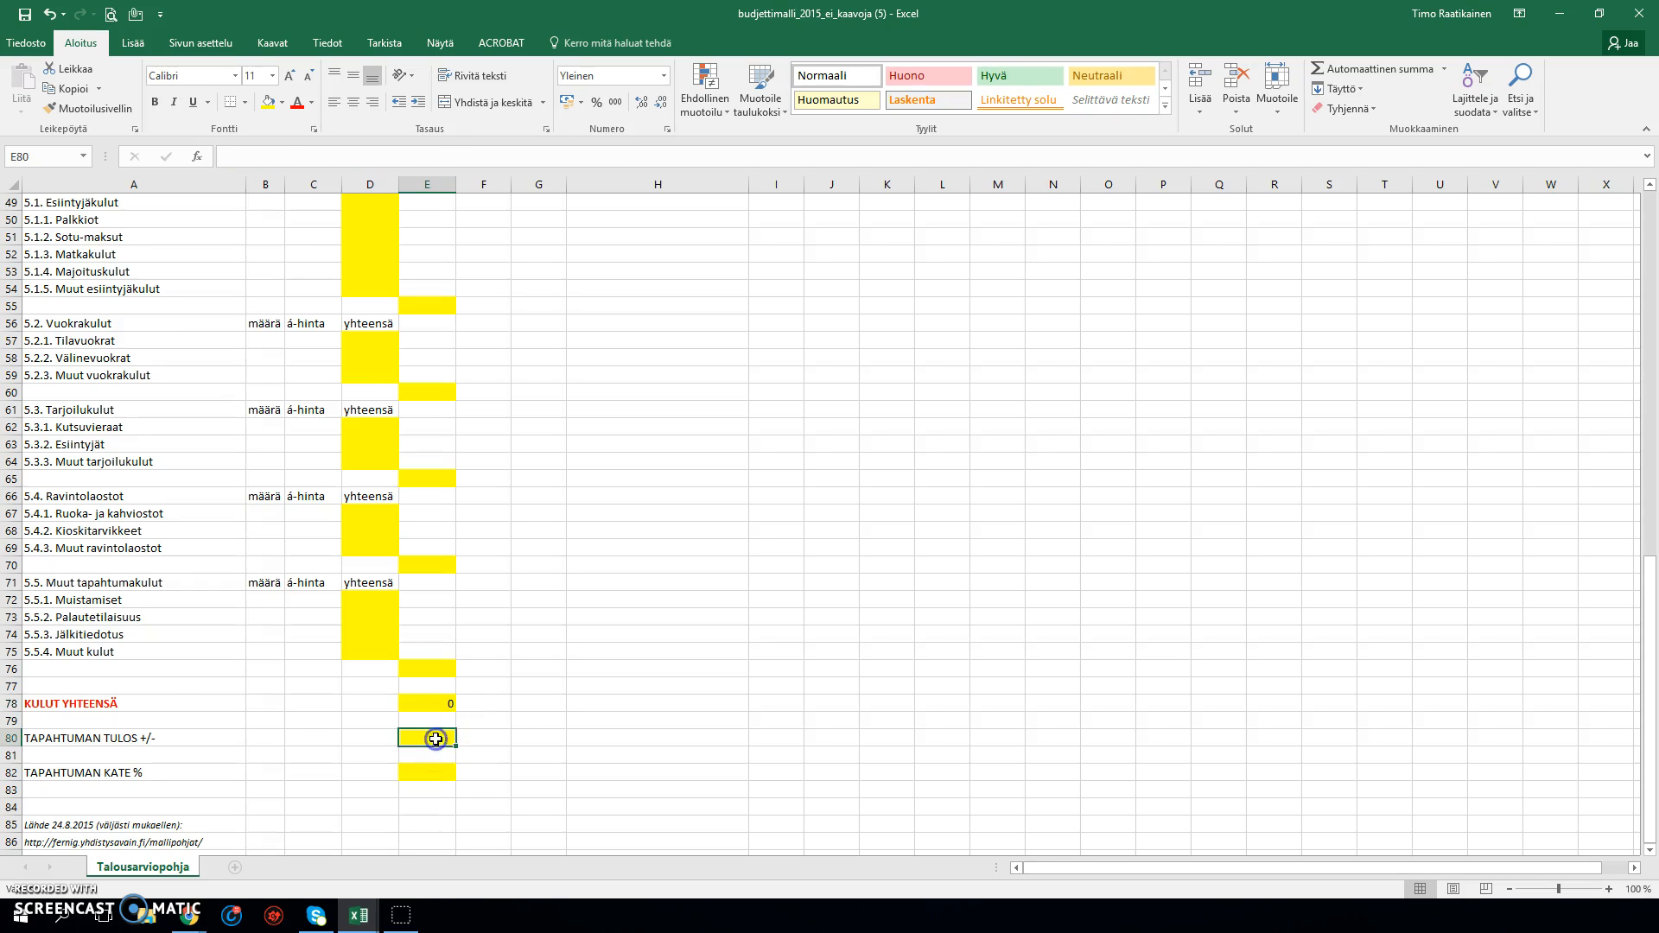
scroll(830, 518, "down", 4)
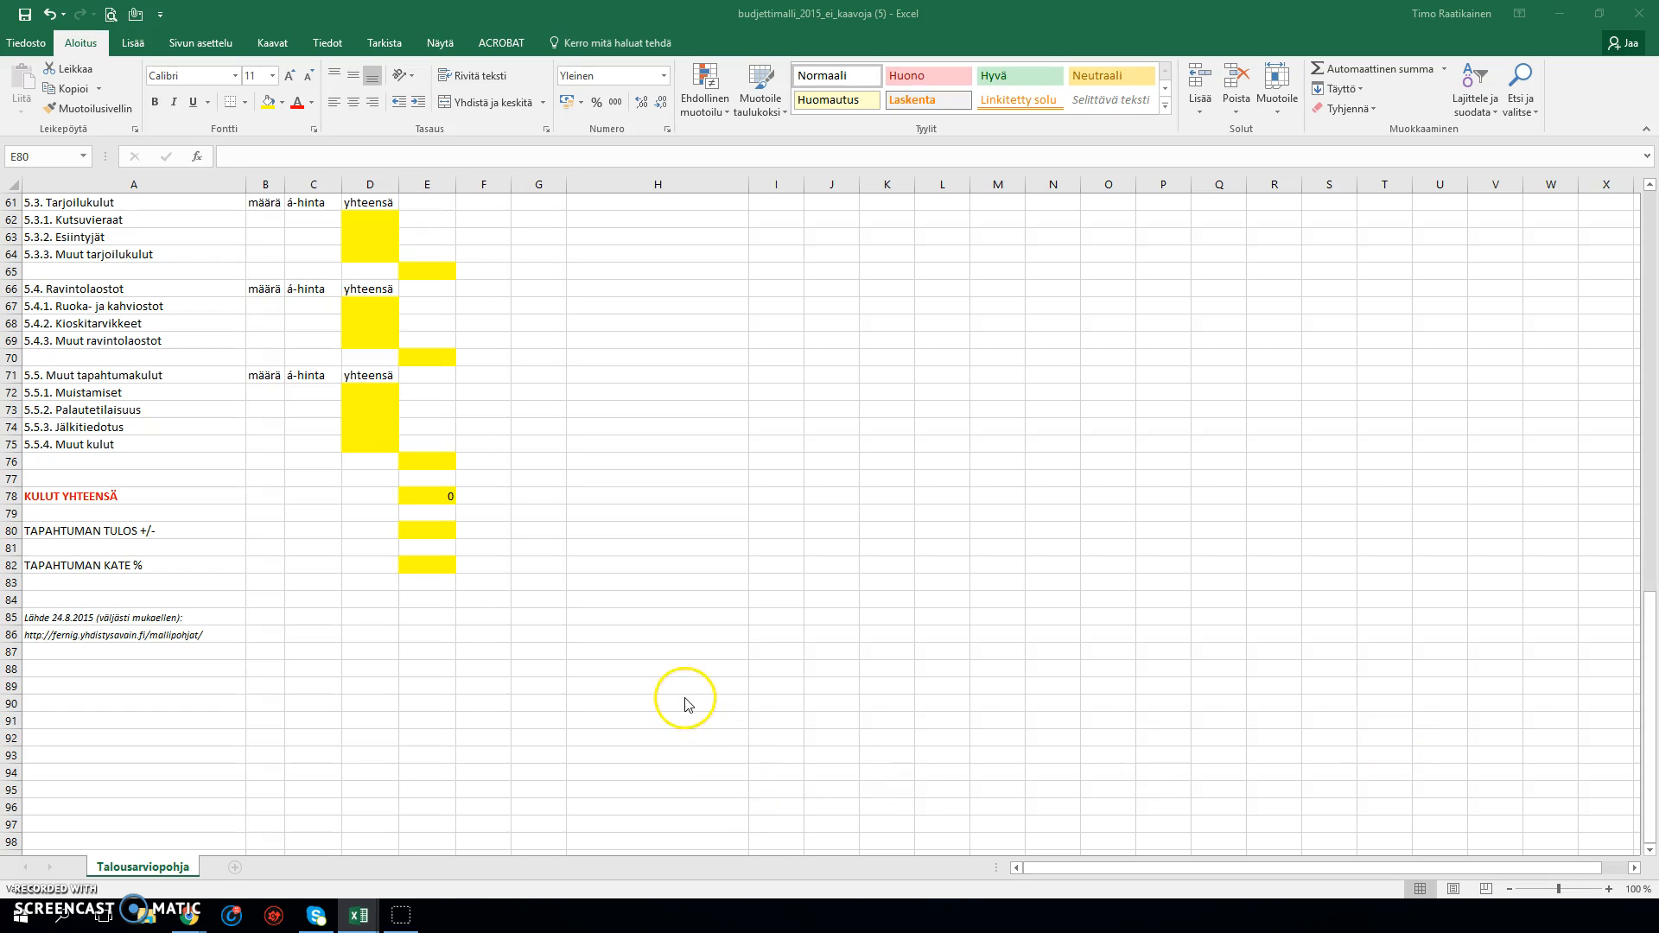
left_click(415, 534)
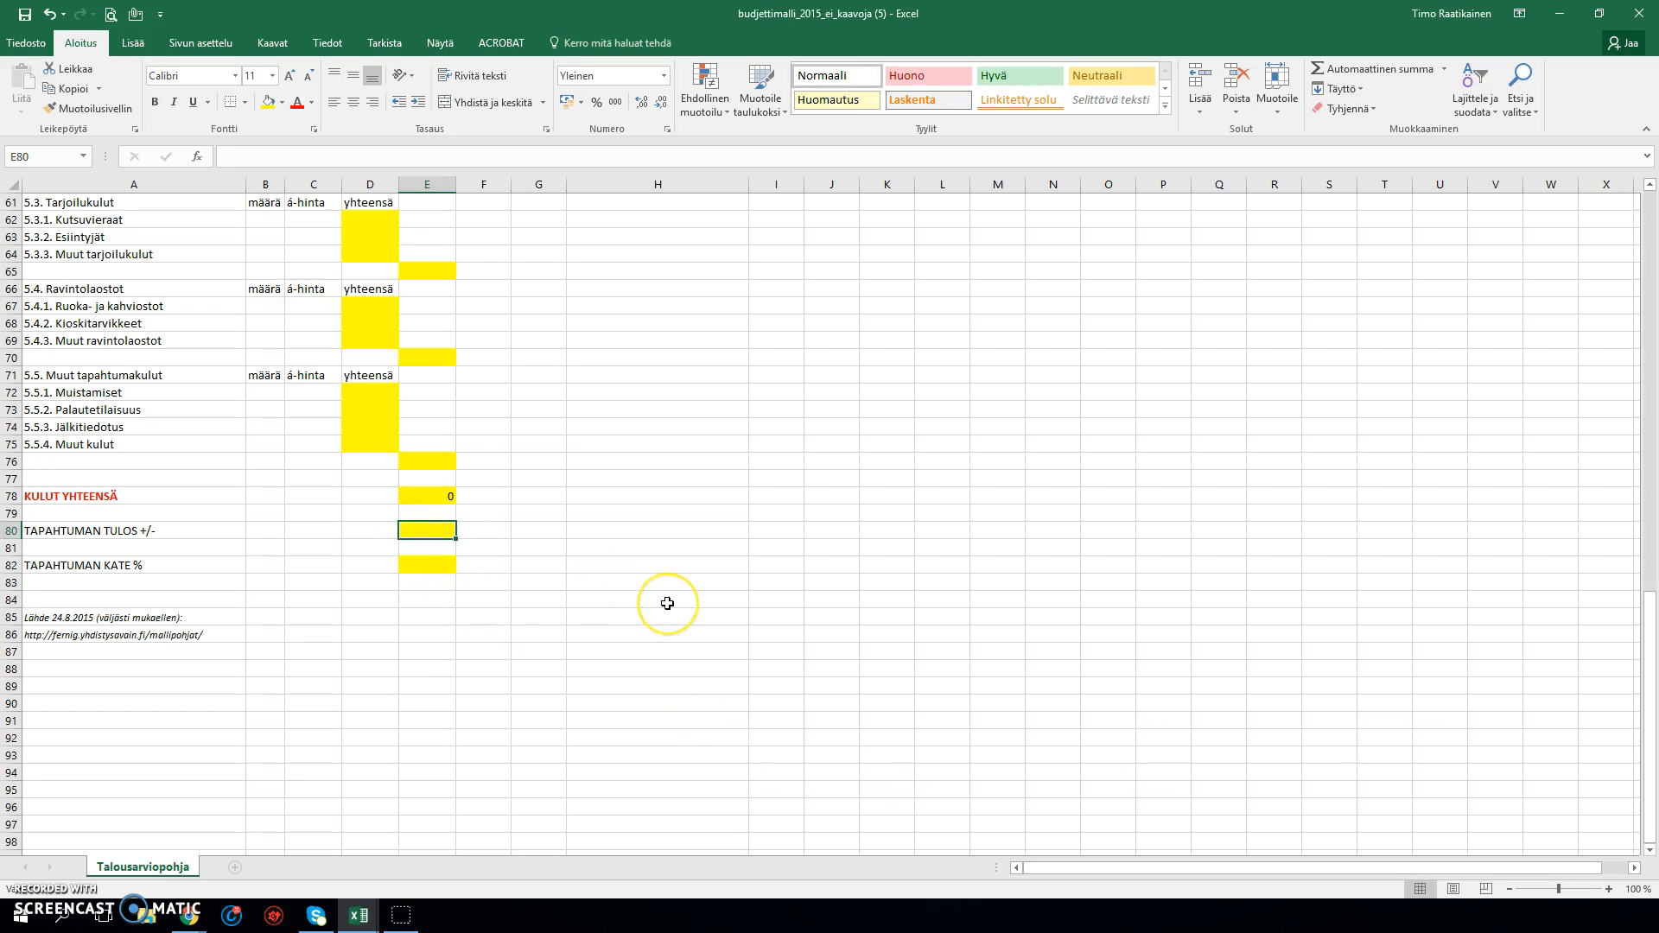
type("=")
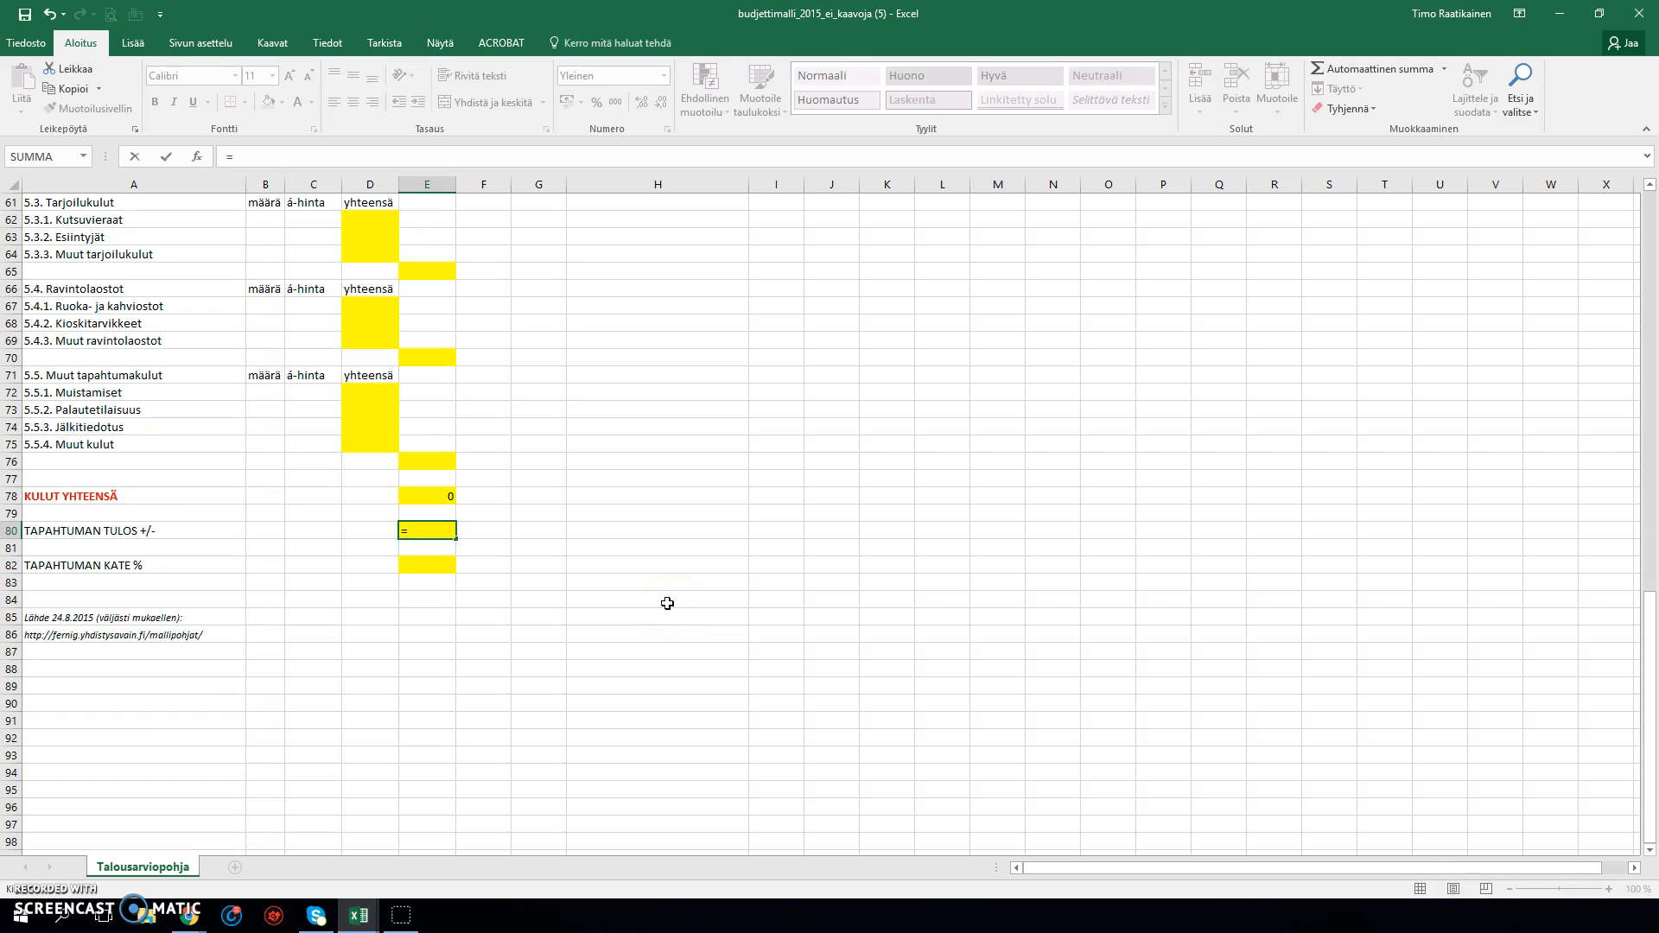
scroll(667, 603, "up", 20)
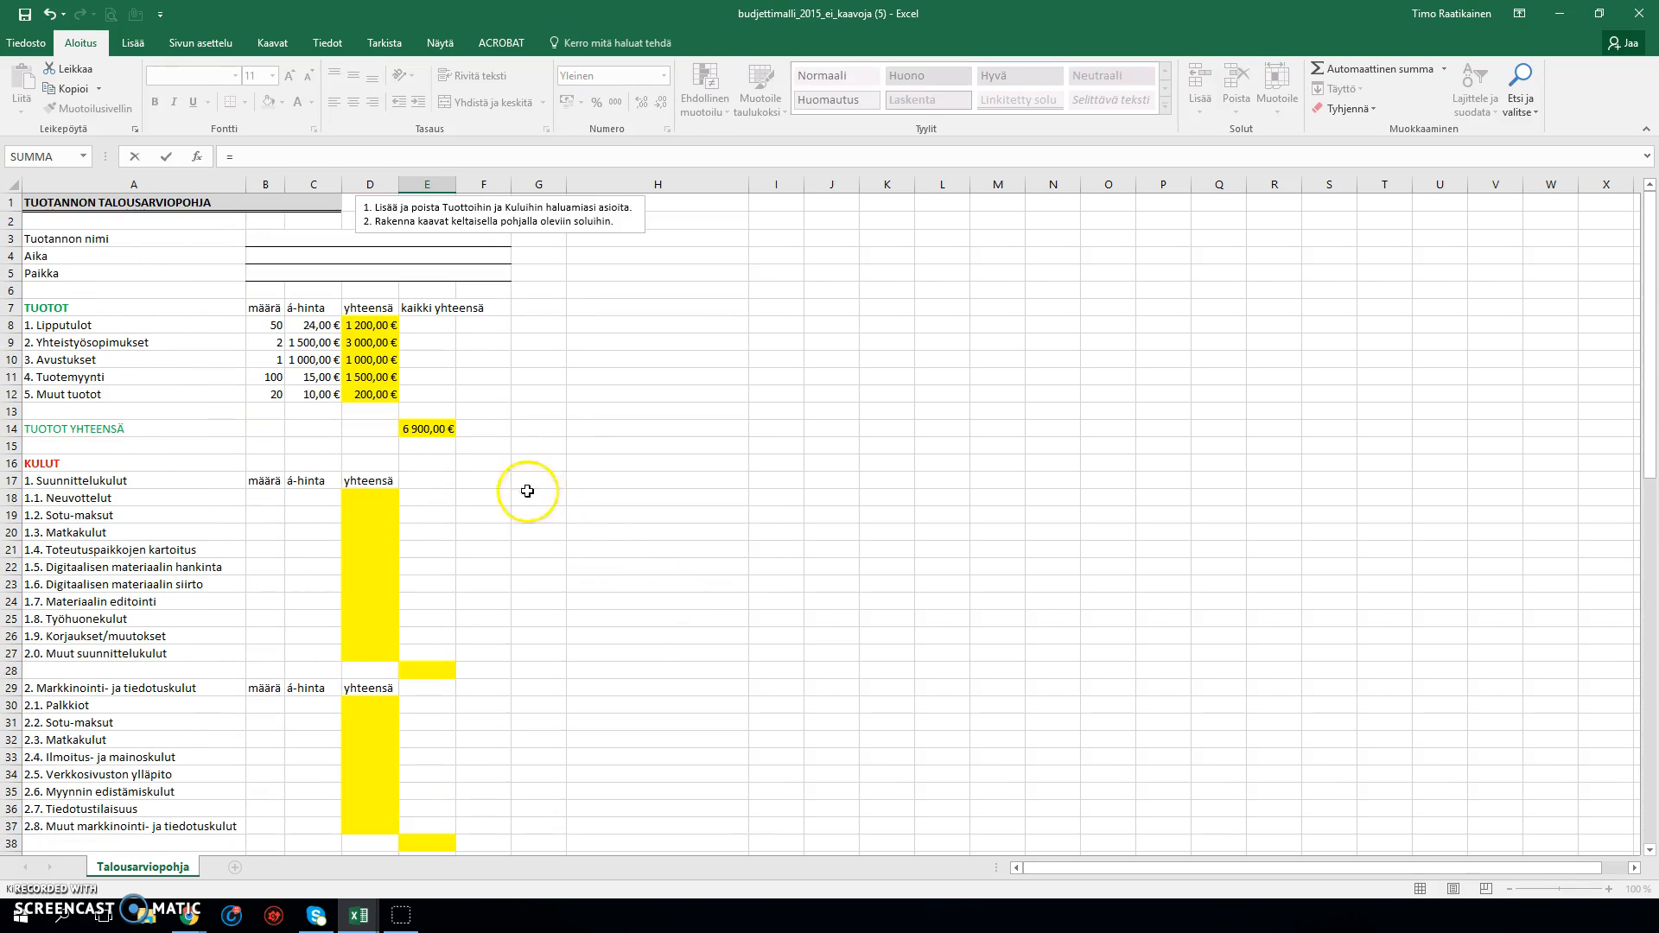
left_click(430, 429)
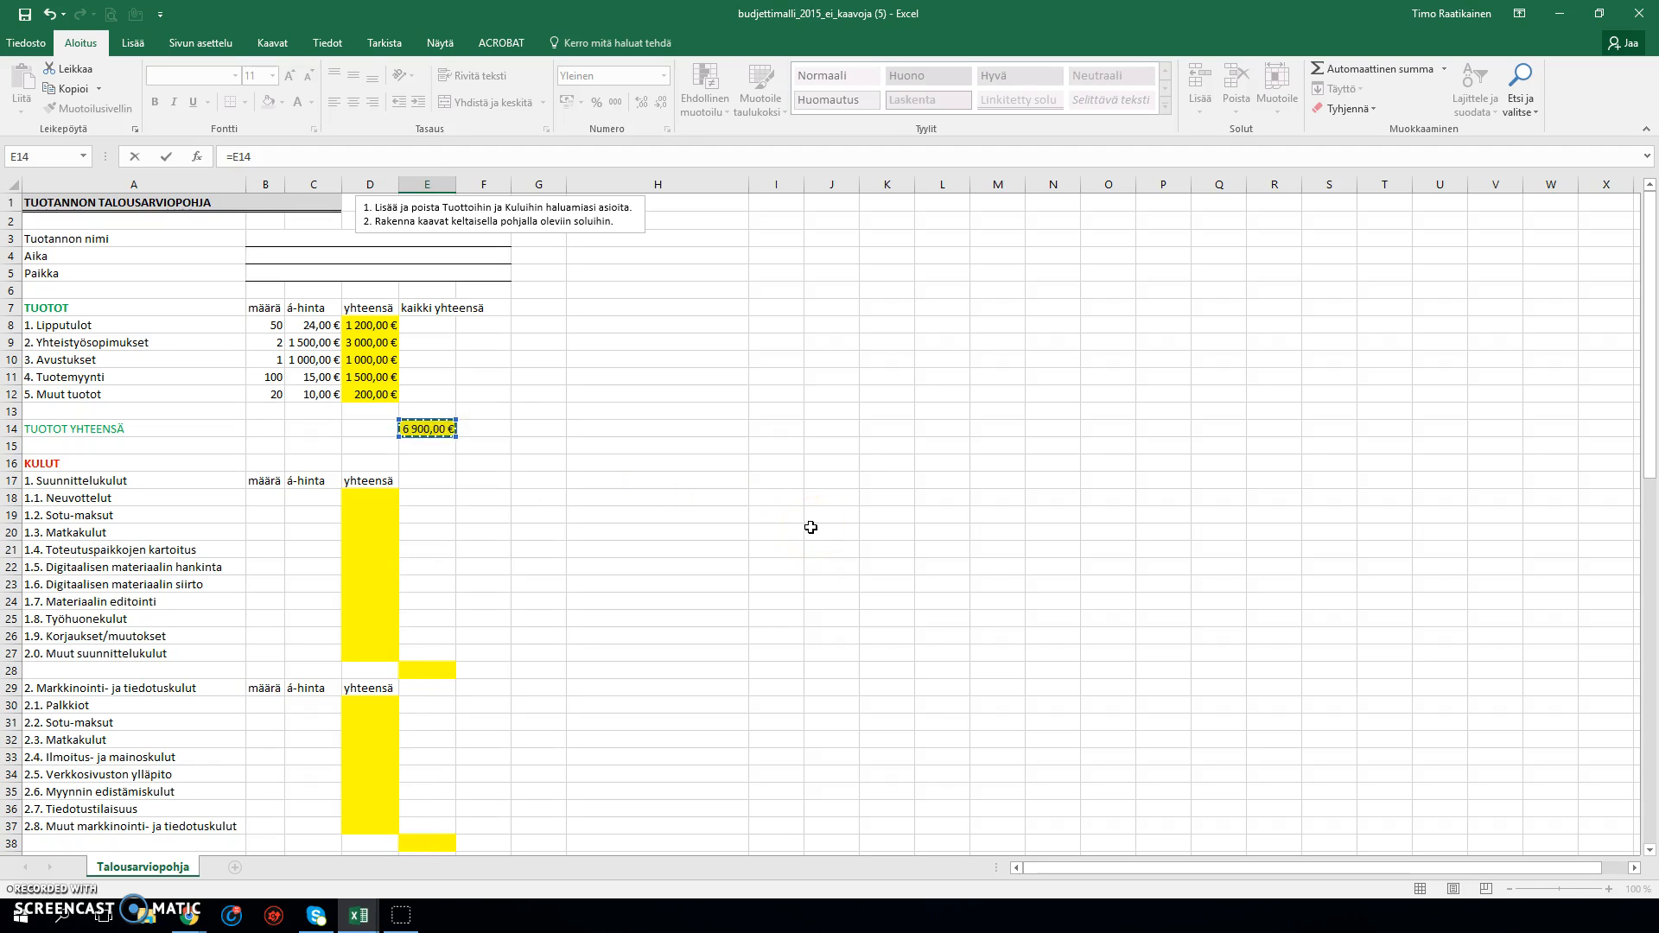
scroll(948, 657, "down", 16)
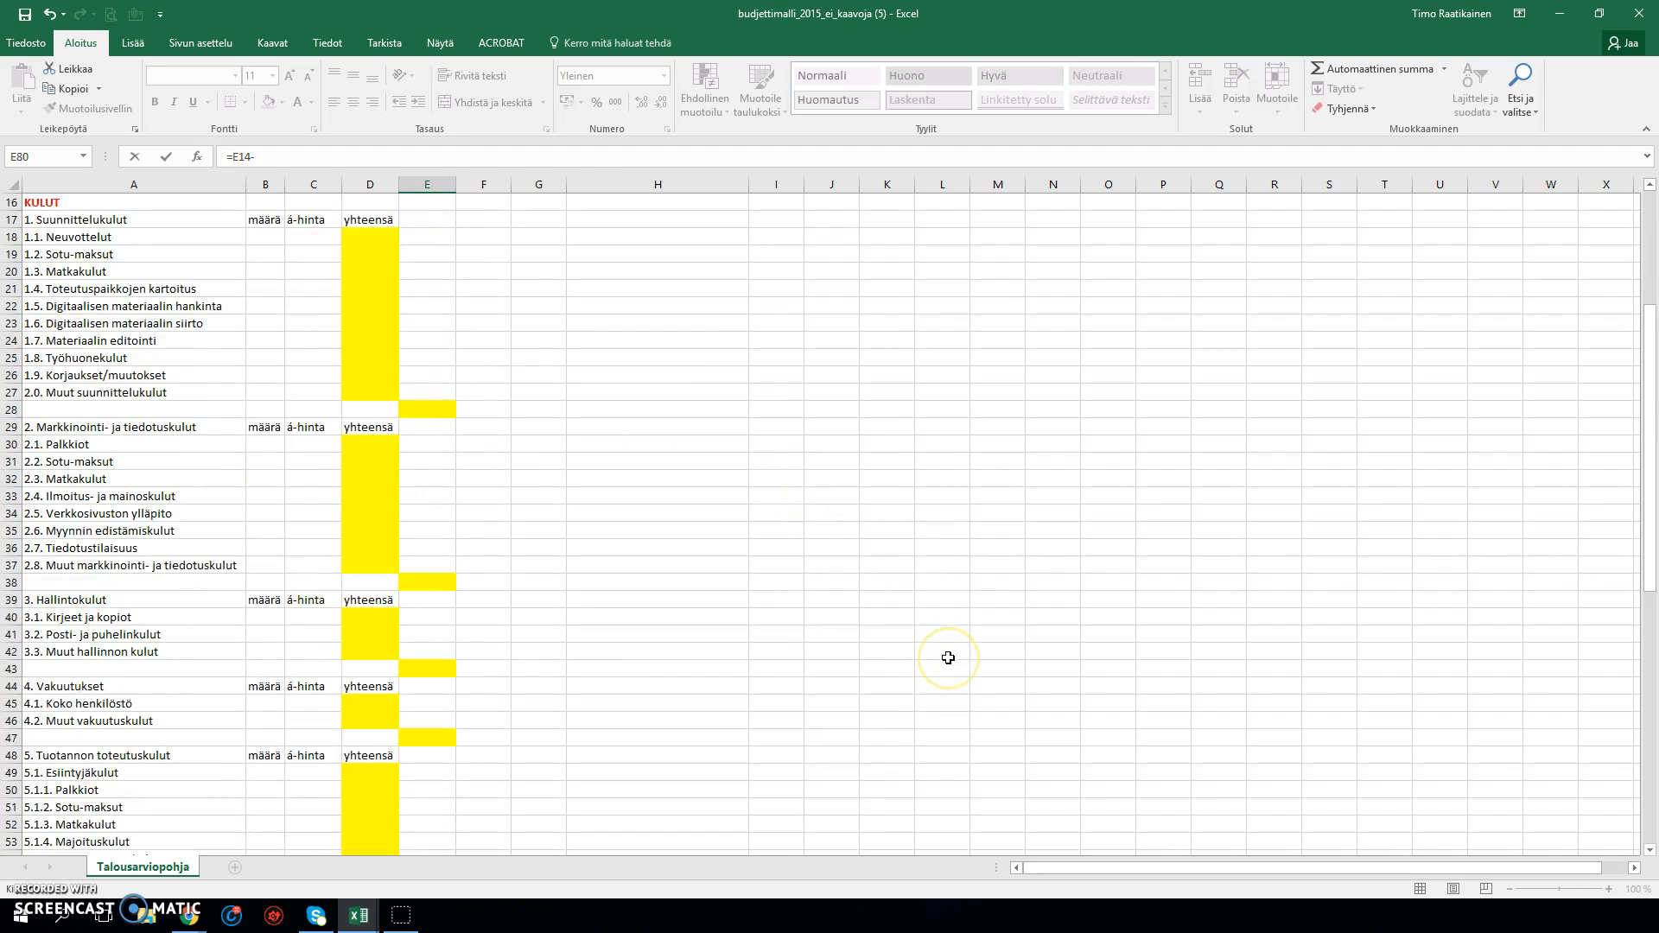
scroll(948, 656, "down", 2)
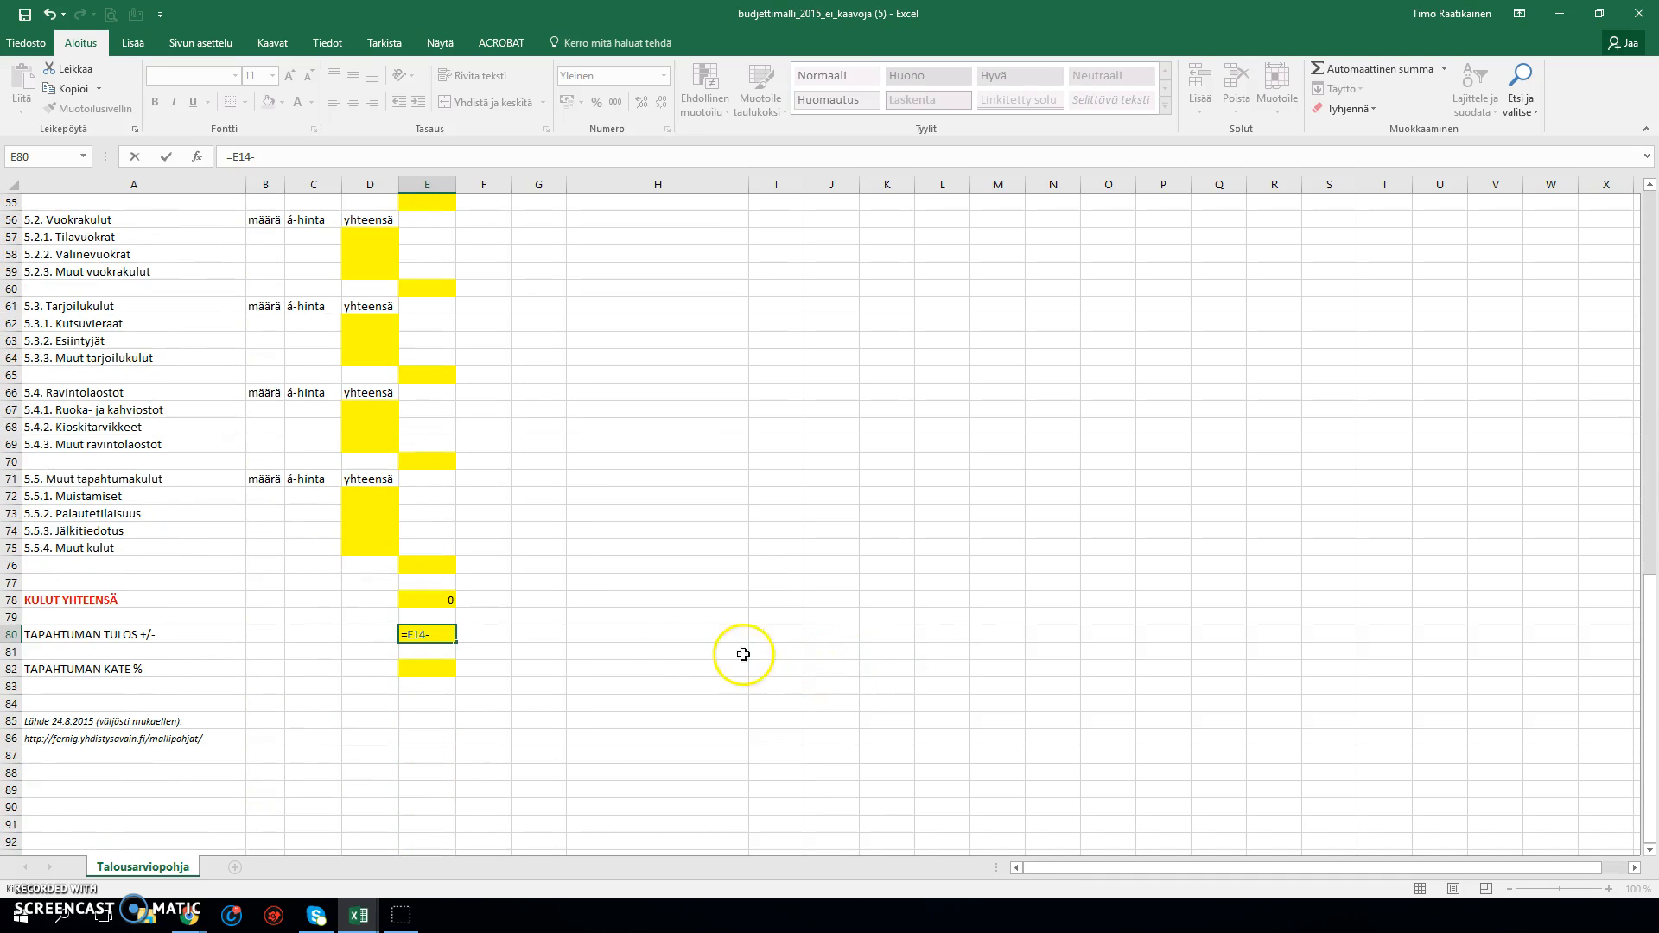
left_click(430, 603)
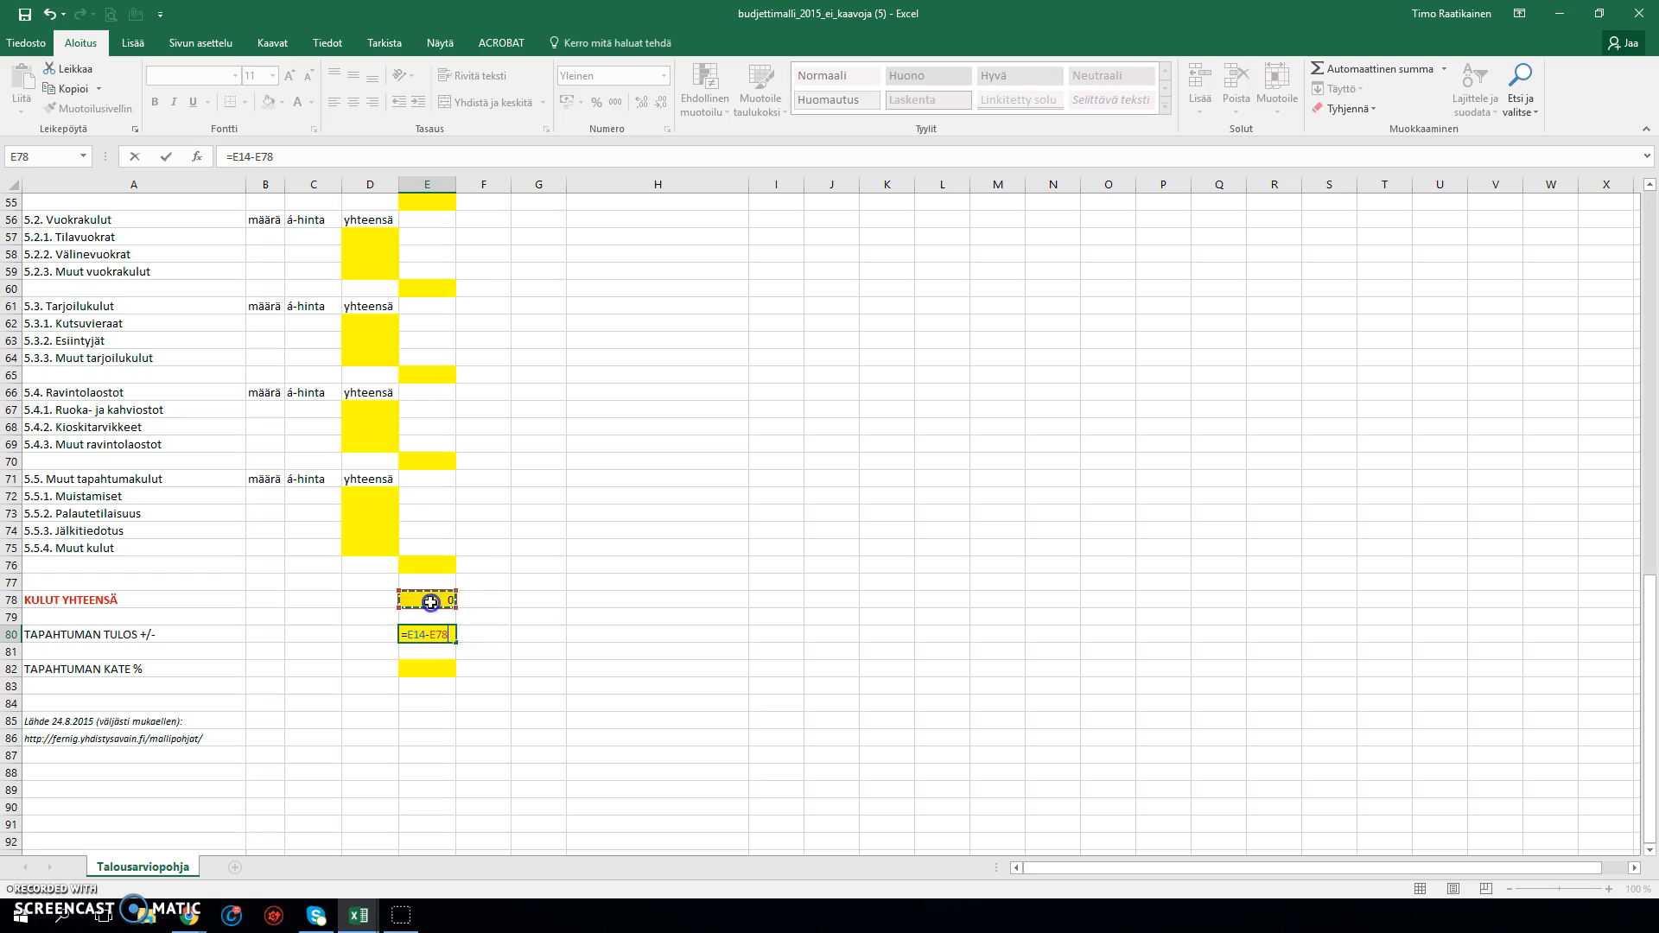
key("Return")
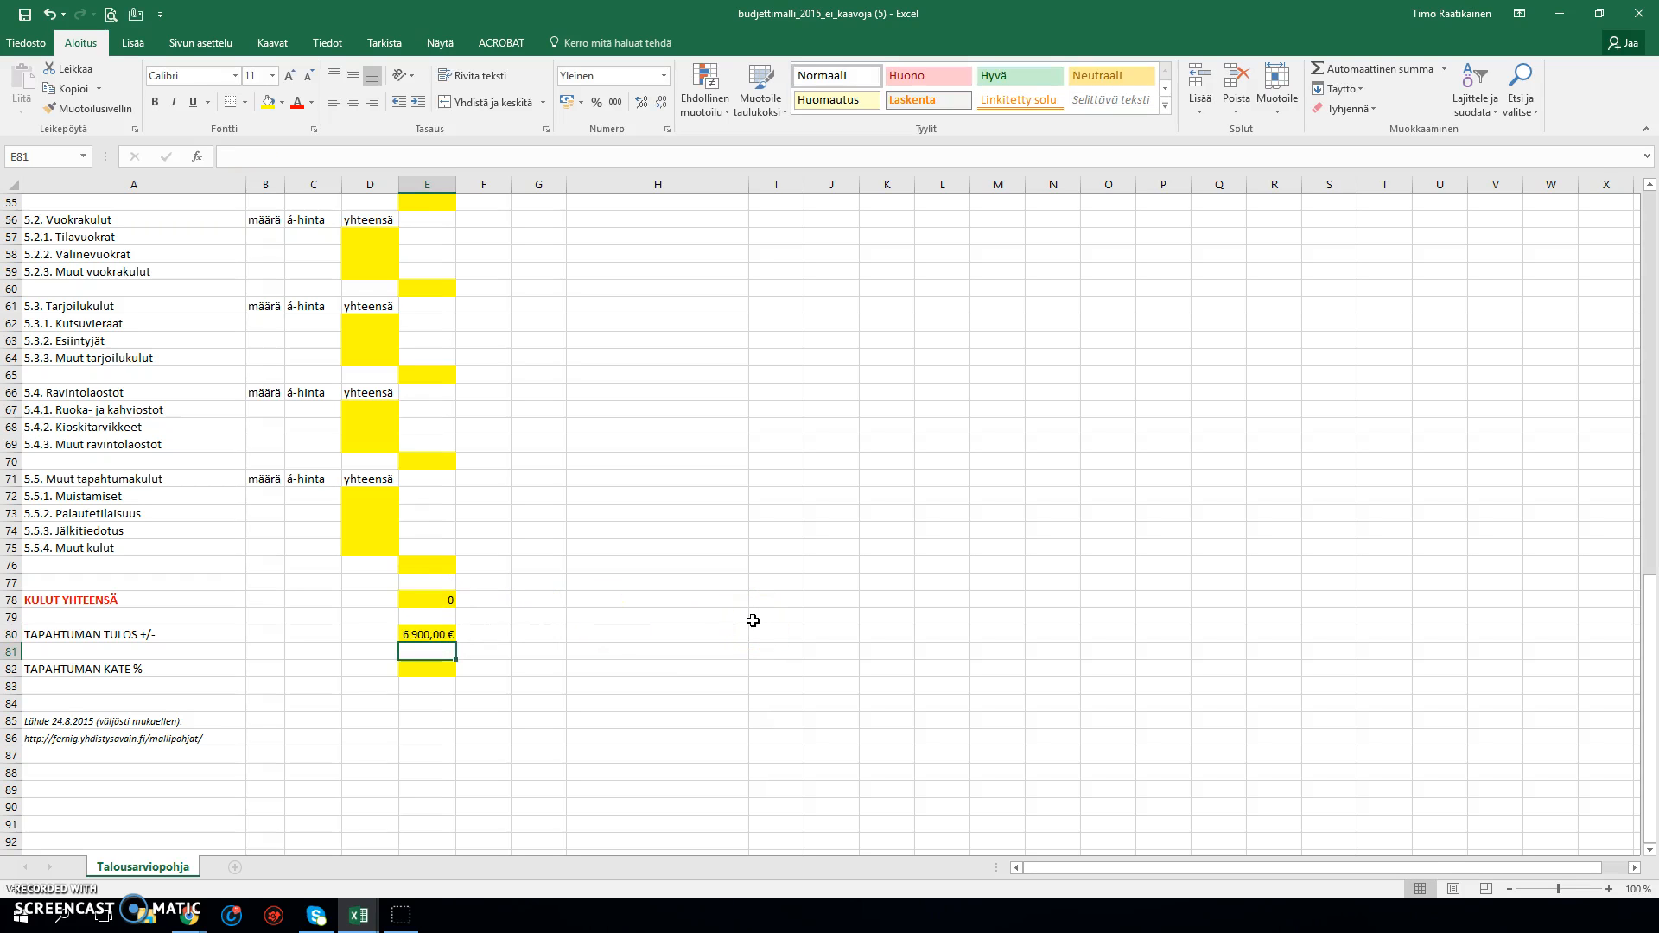
left_click(408, 636)
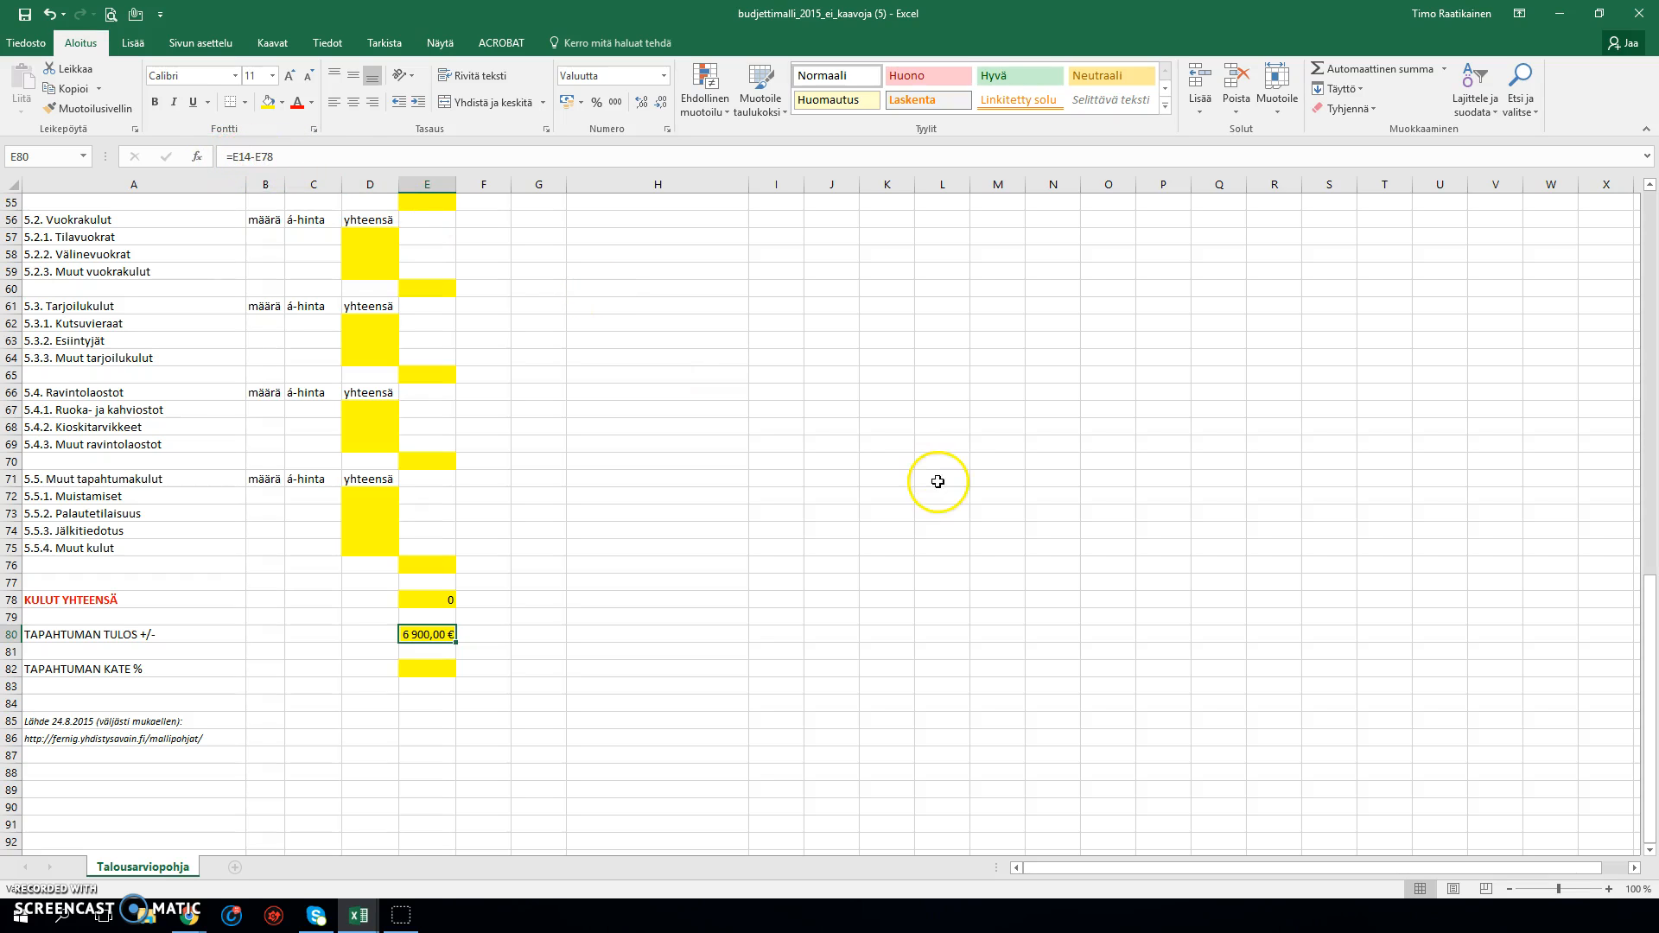
Step: Format the TAPAHTUMAN KATE % cell E82 as a percentage (Prosentti) with 2 decimals
left_click(438, 668)
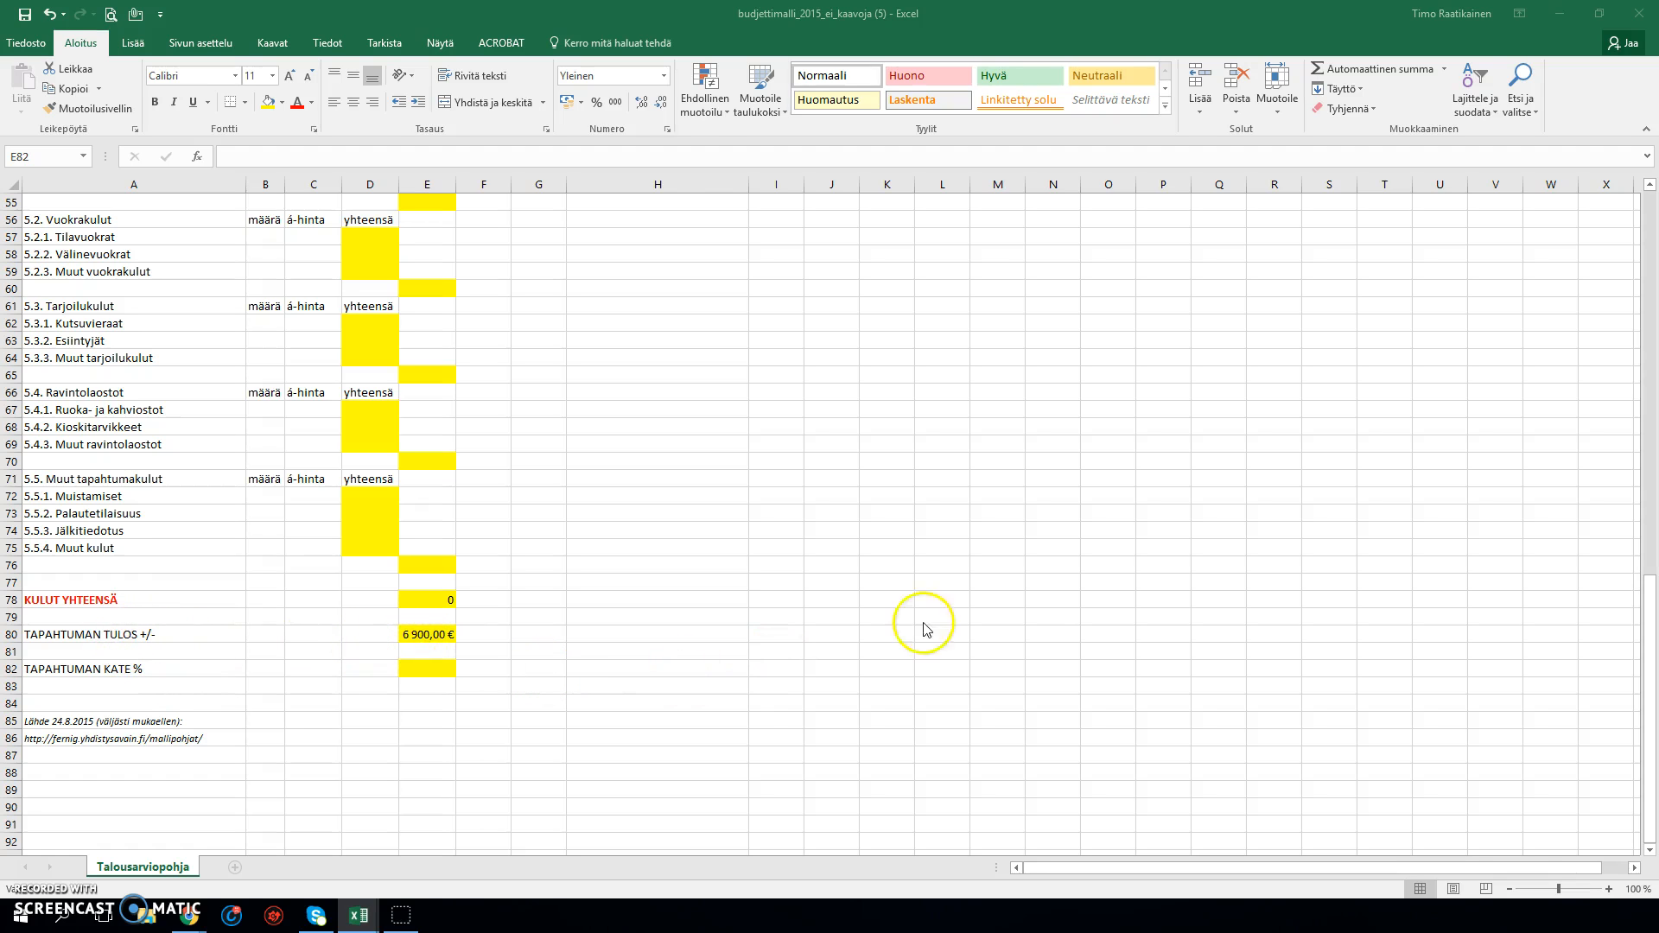
scroll(1043, 627, "up", 18)
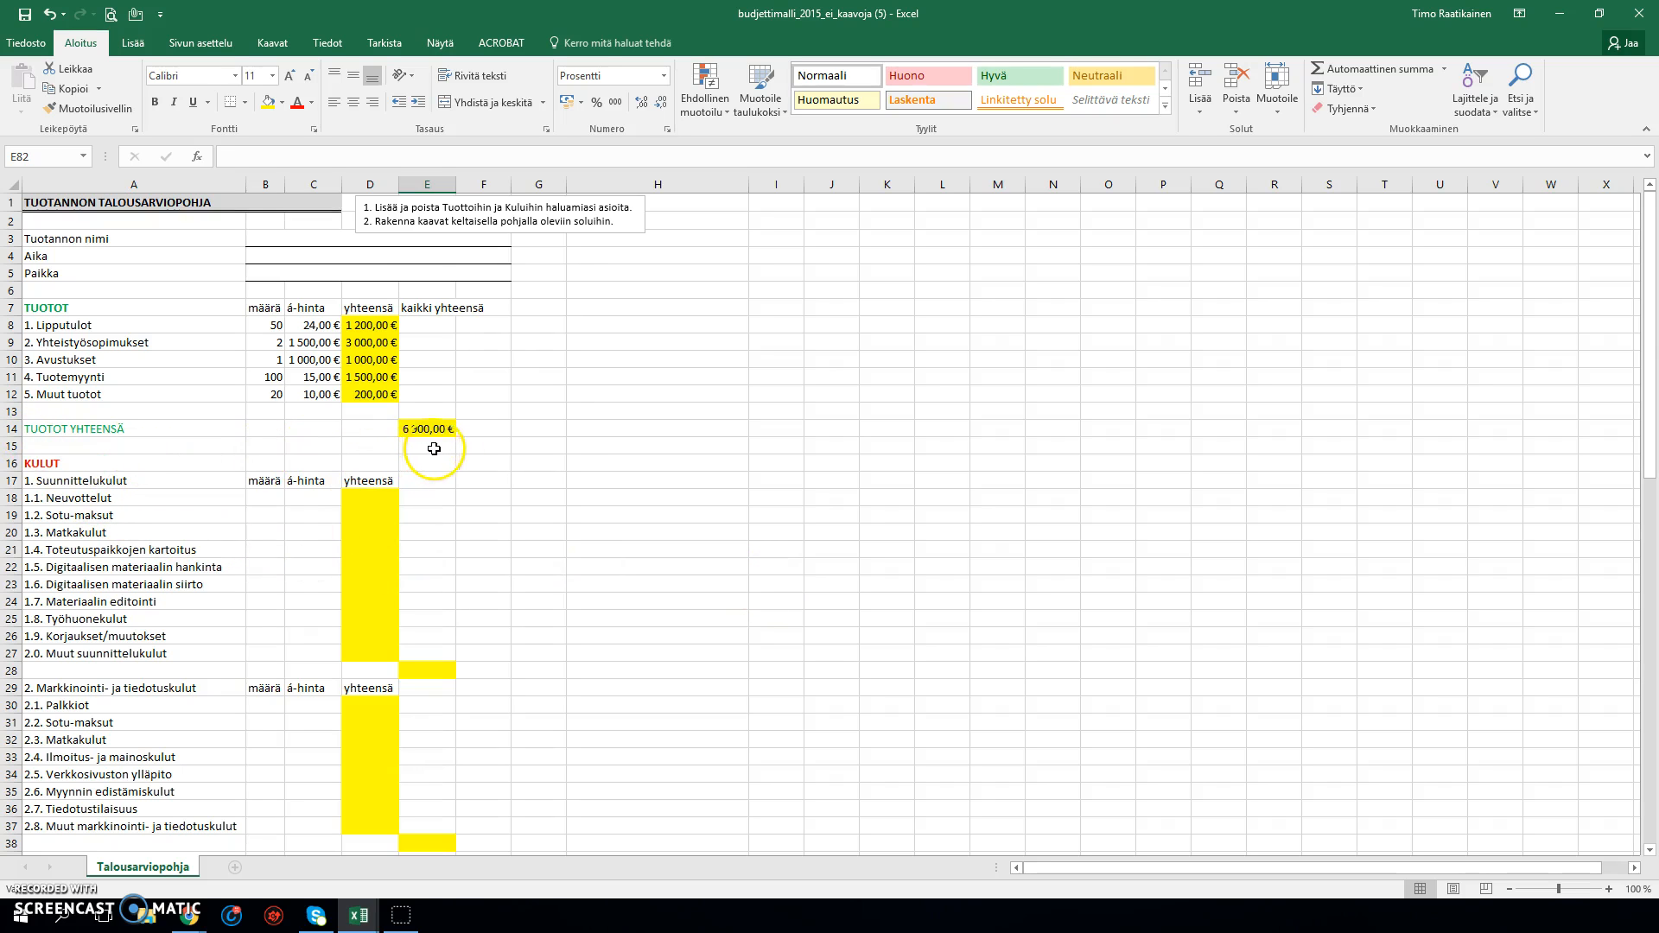
scroll(821, 688, "down", 17)
scroll(823, 689, "down", 1)
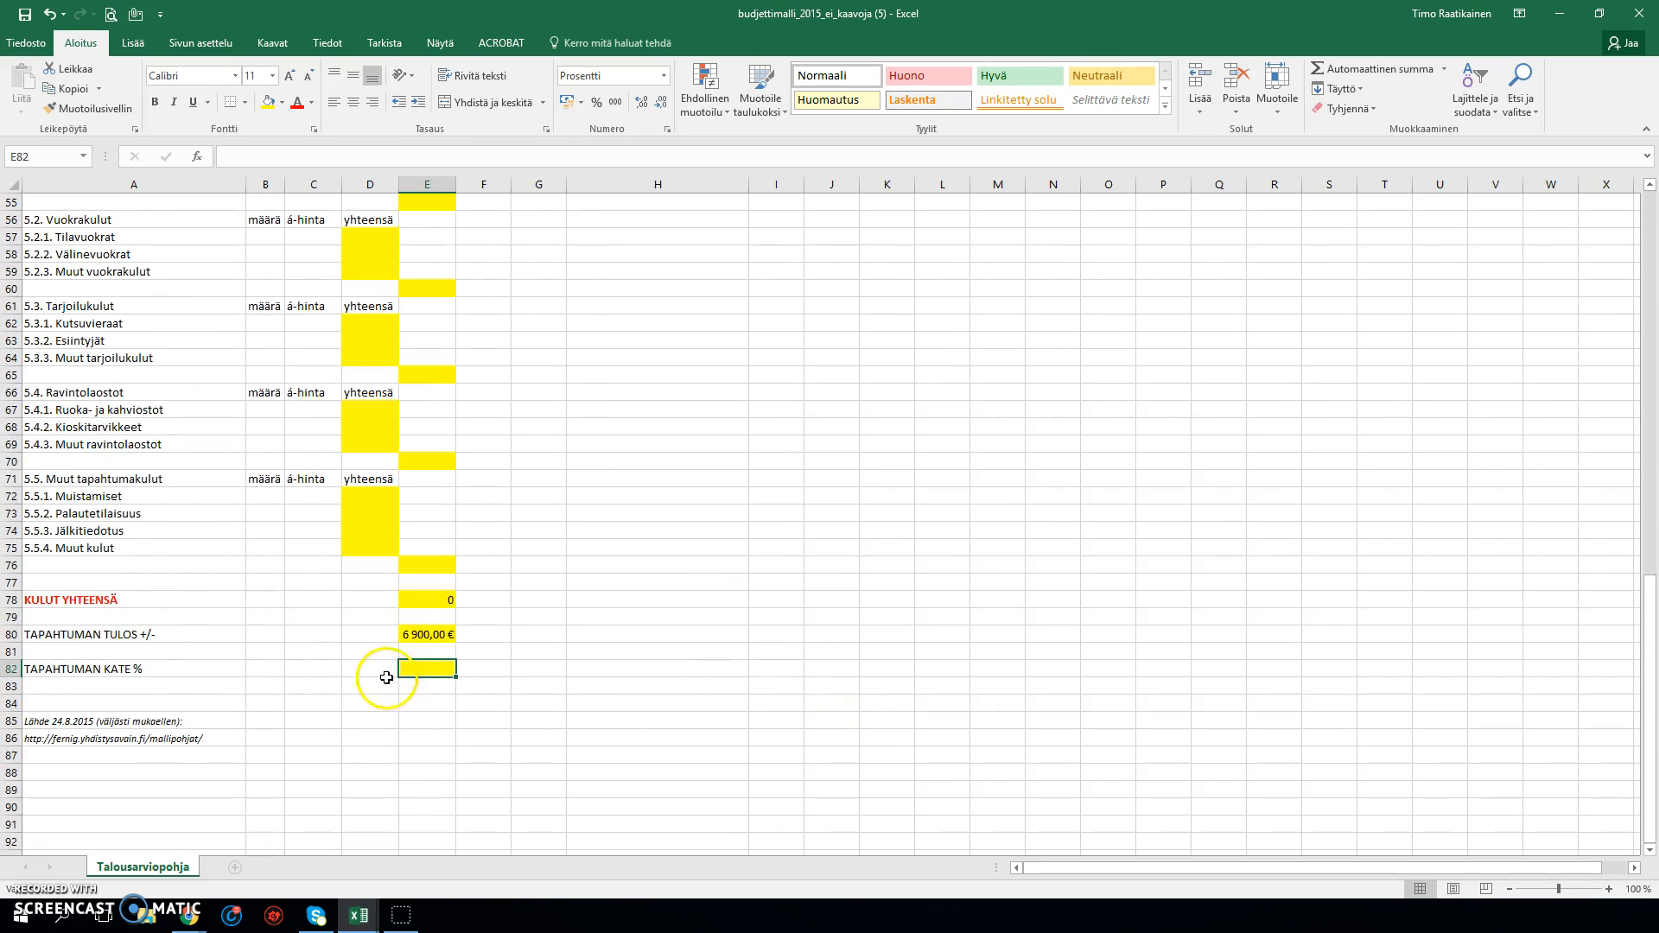
left_click(440, 669)
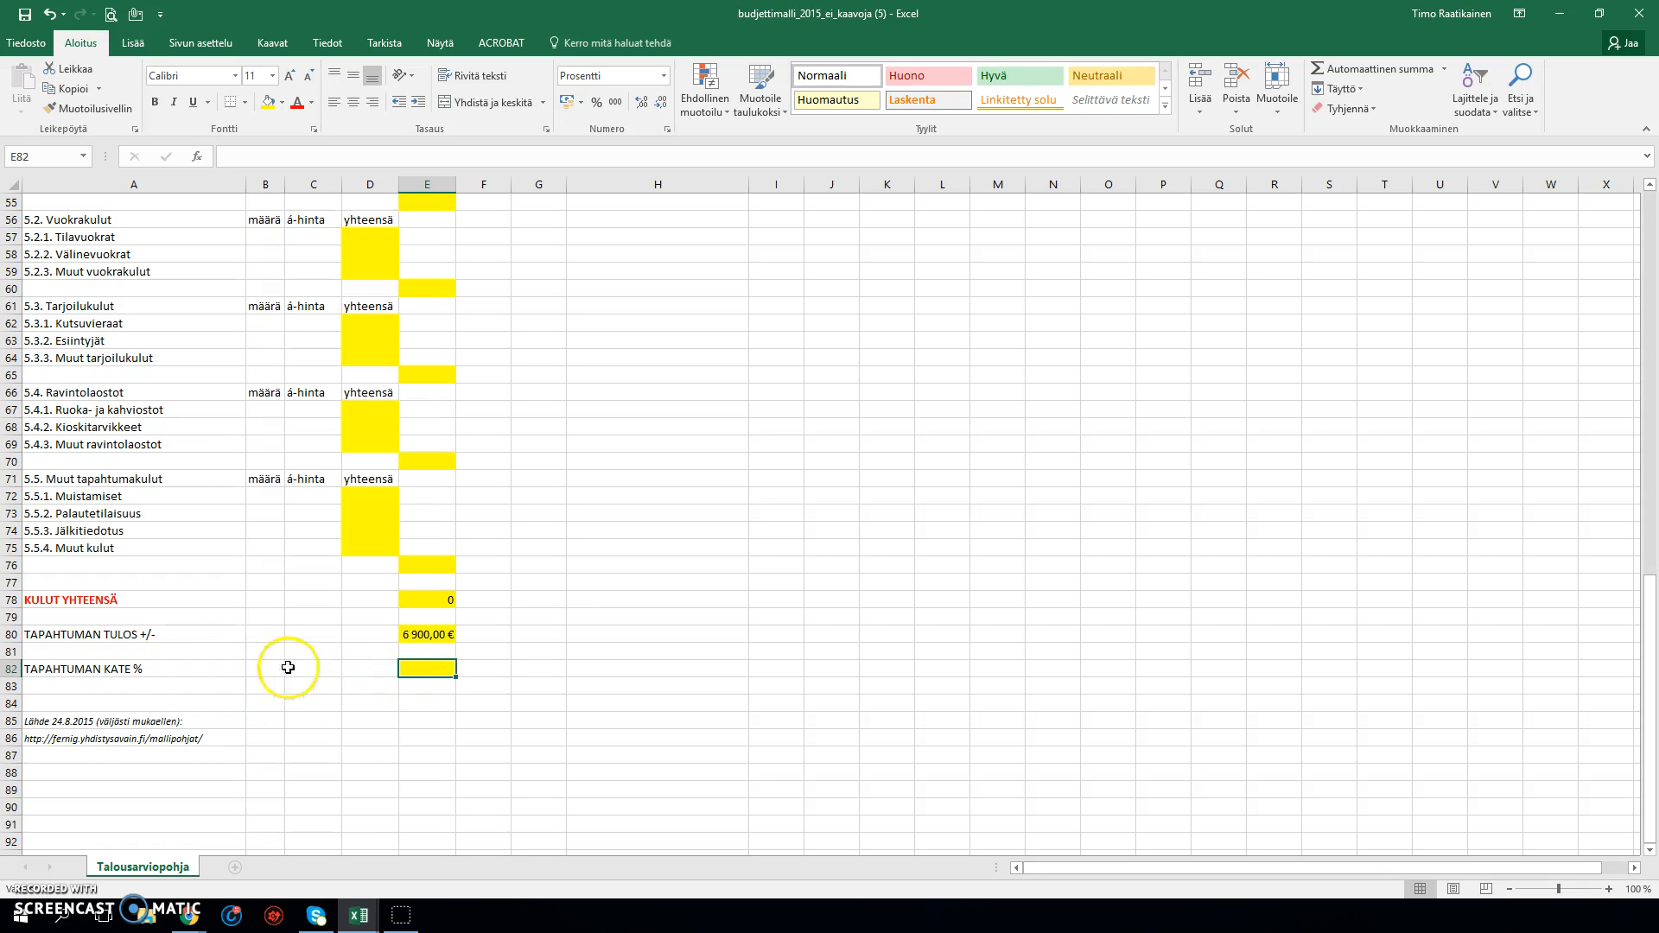
right_click(416, 672)
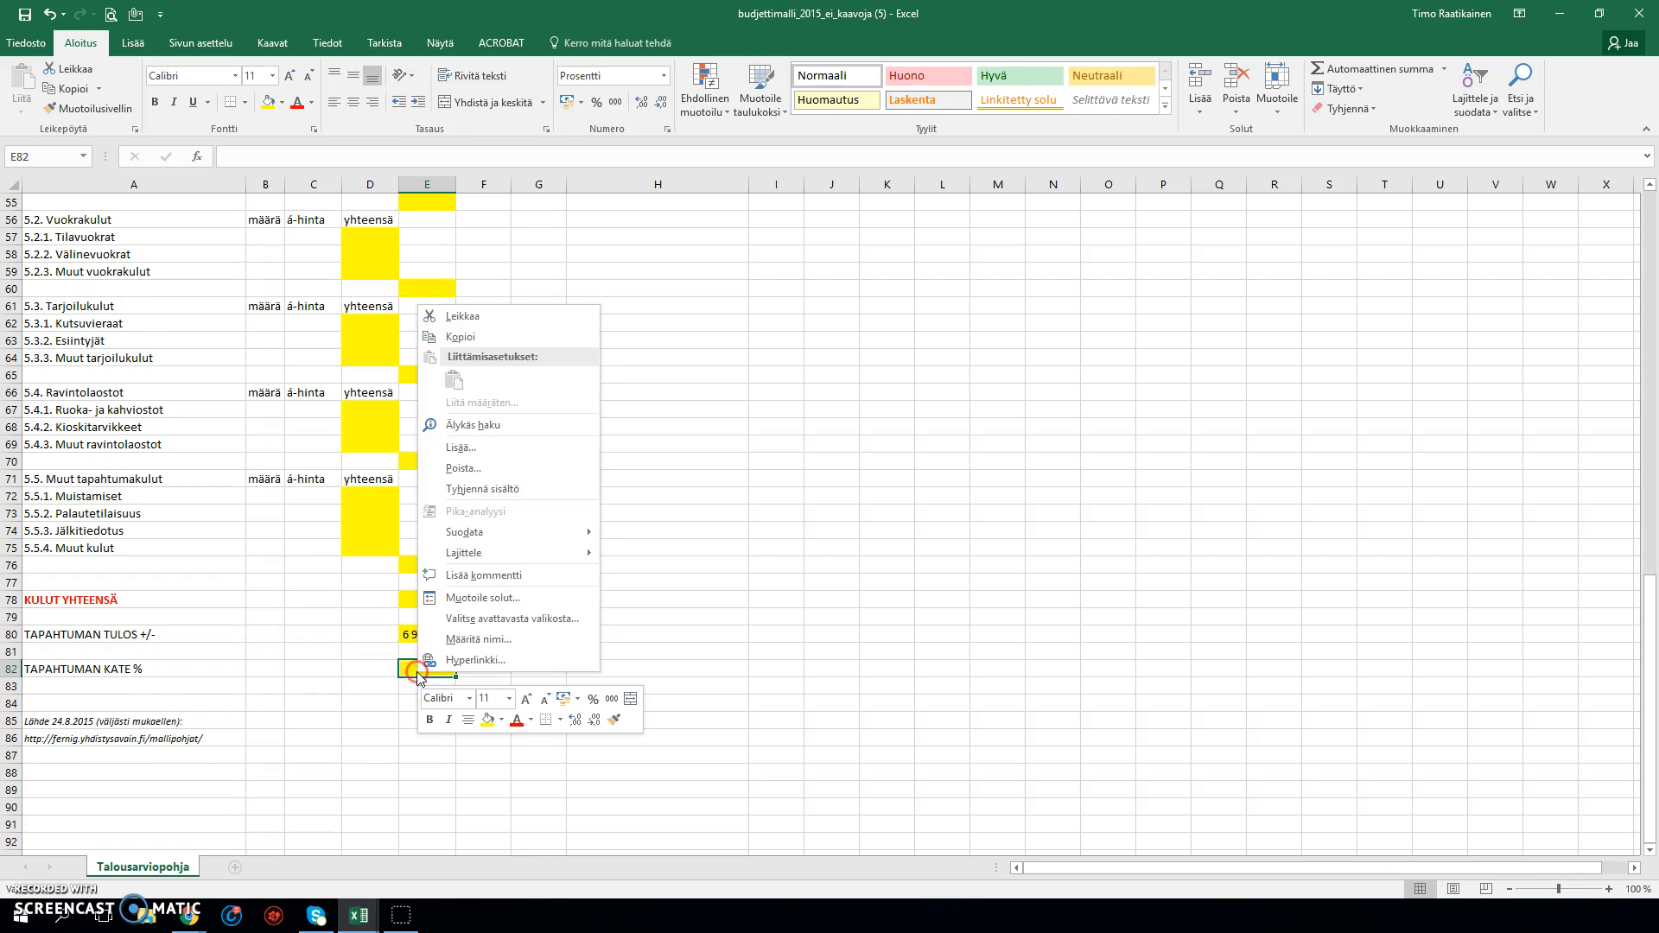
left_click(455, 606)
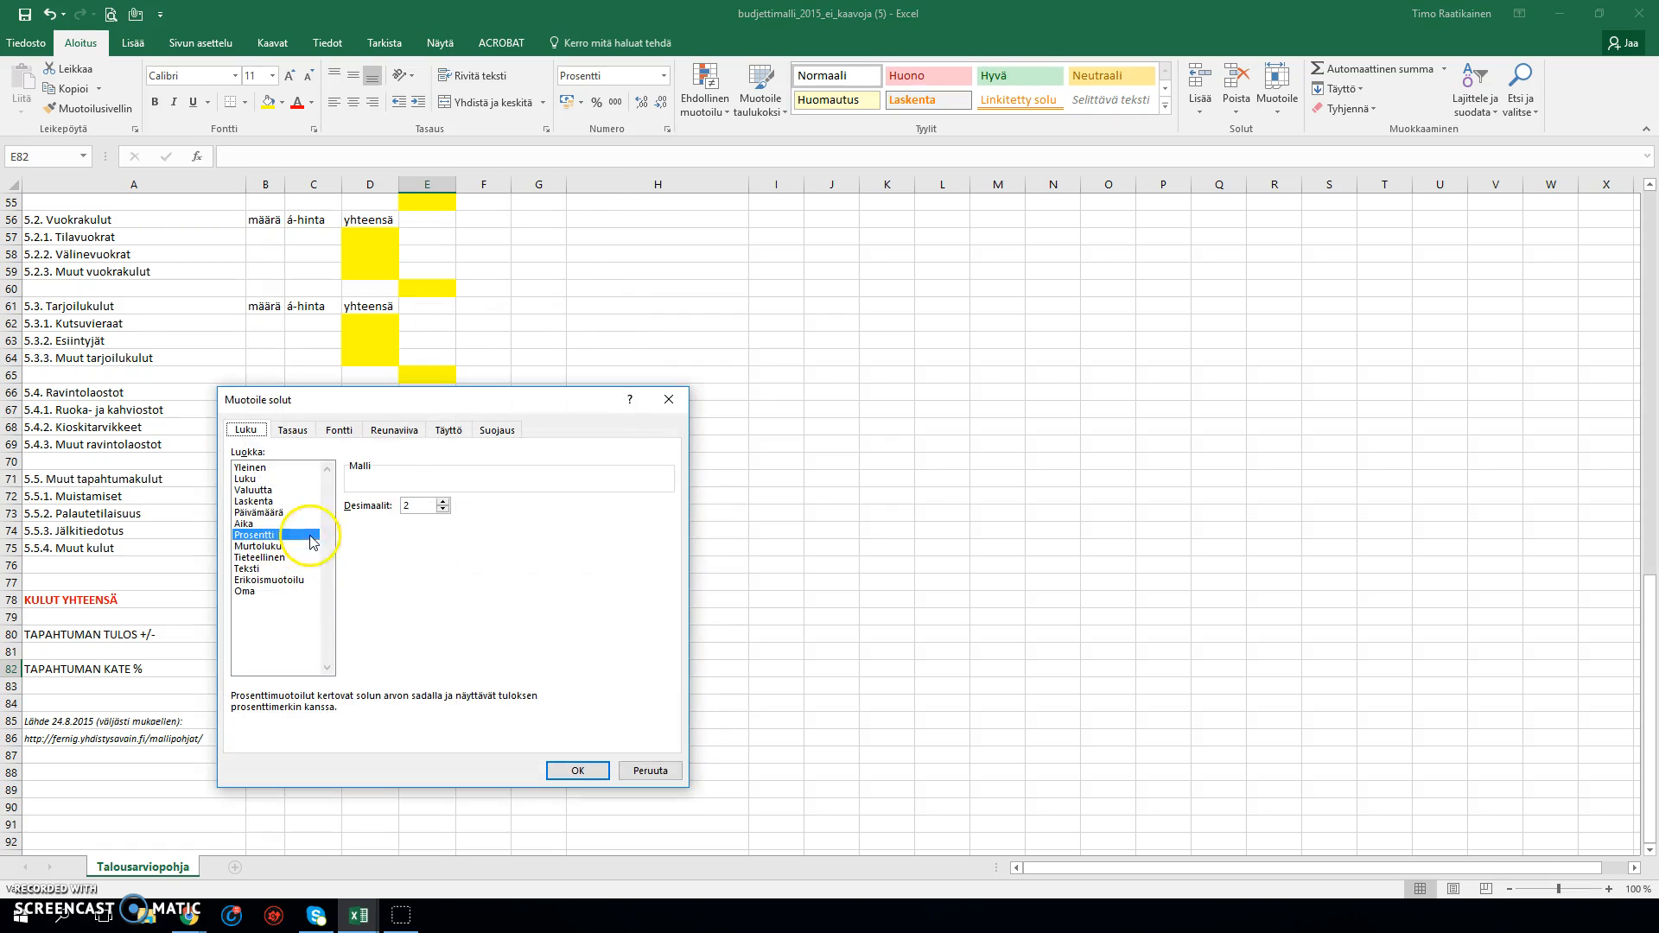
left_click(407, 505)
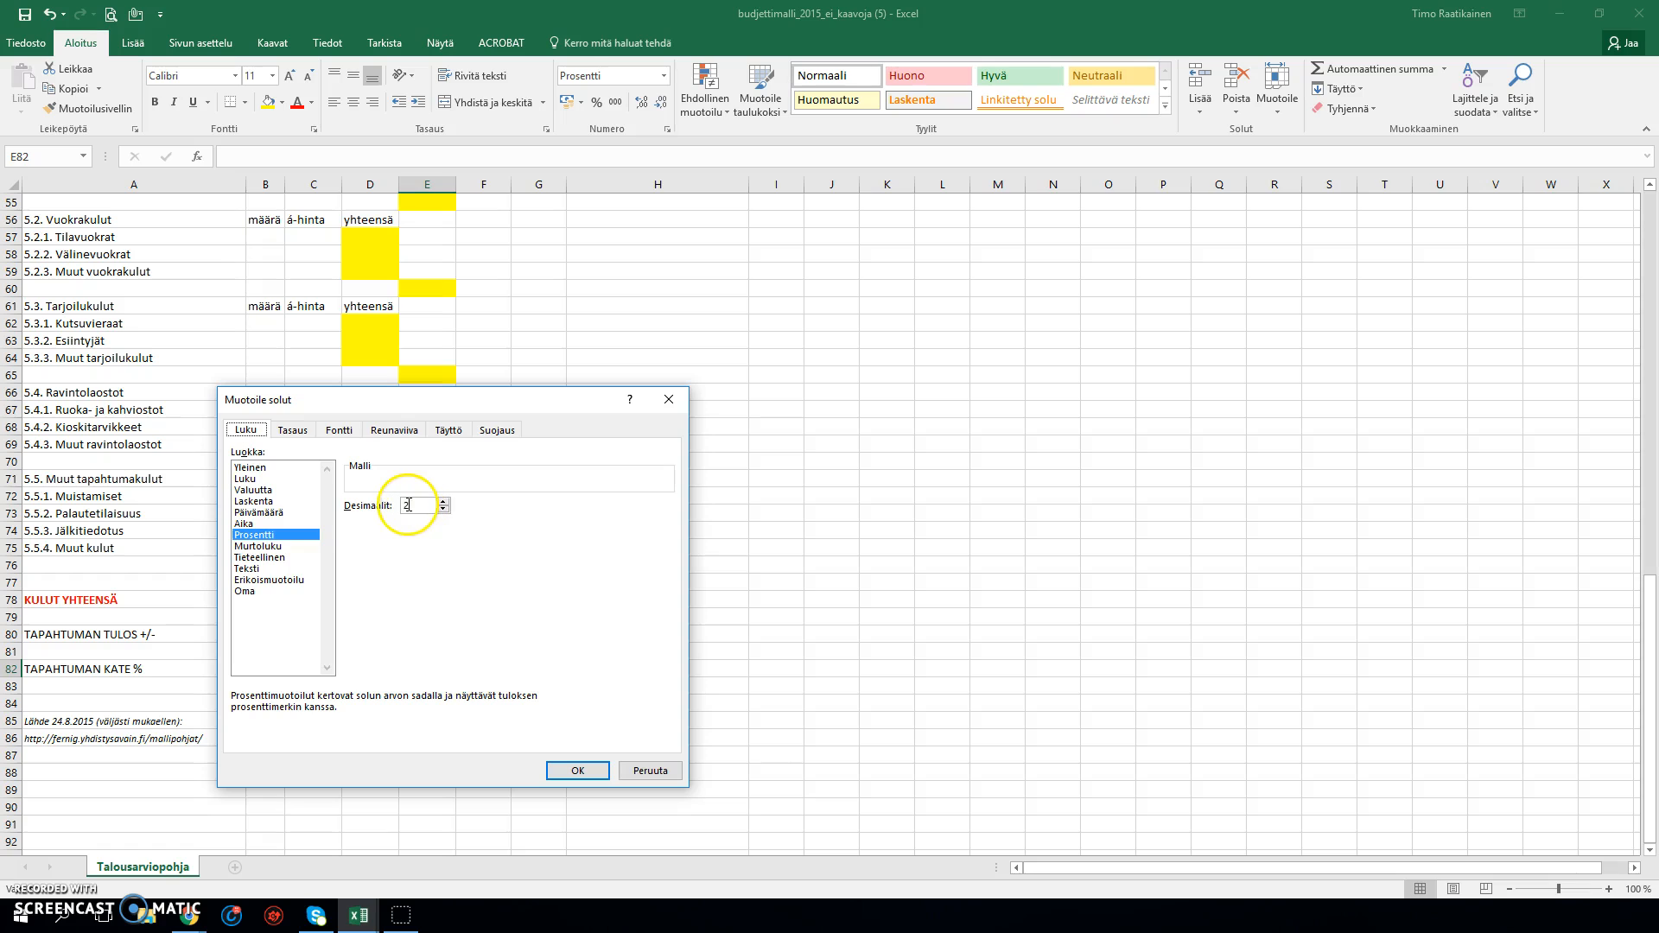
left_click(578, 770)
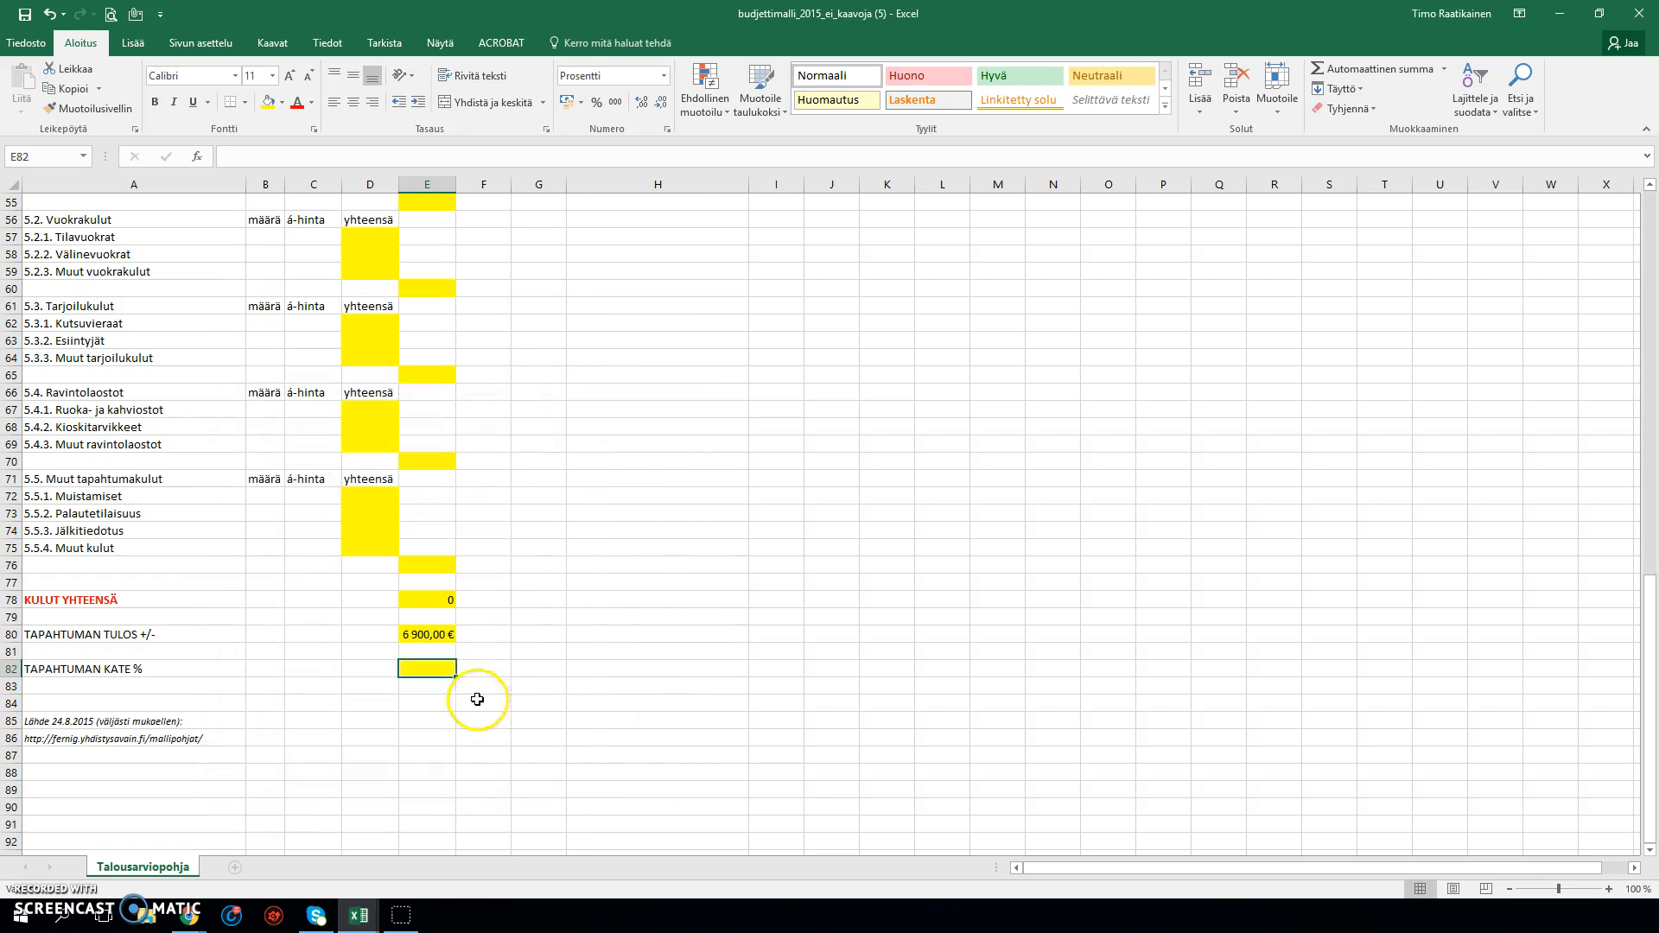
Step: Calculate TAPAHTUMAN KATE % in E82 by dividing the event result by total income, =E80/E14
type("=")
left_click(420, 679)
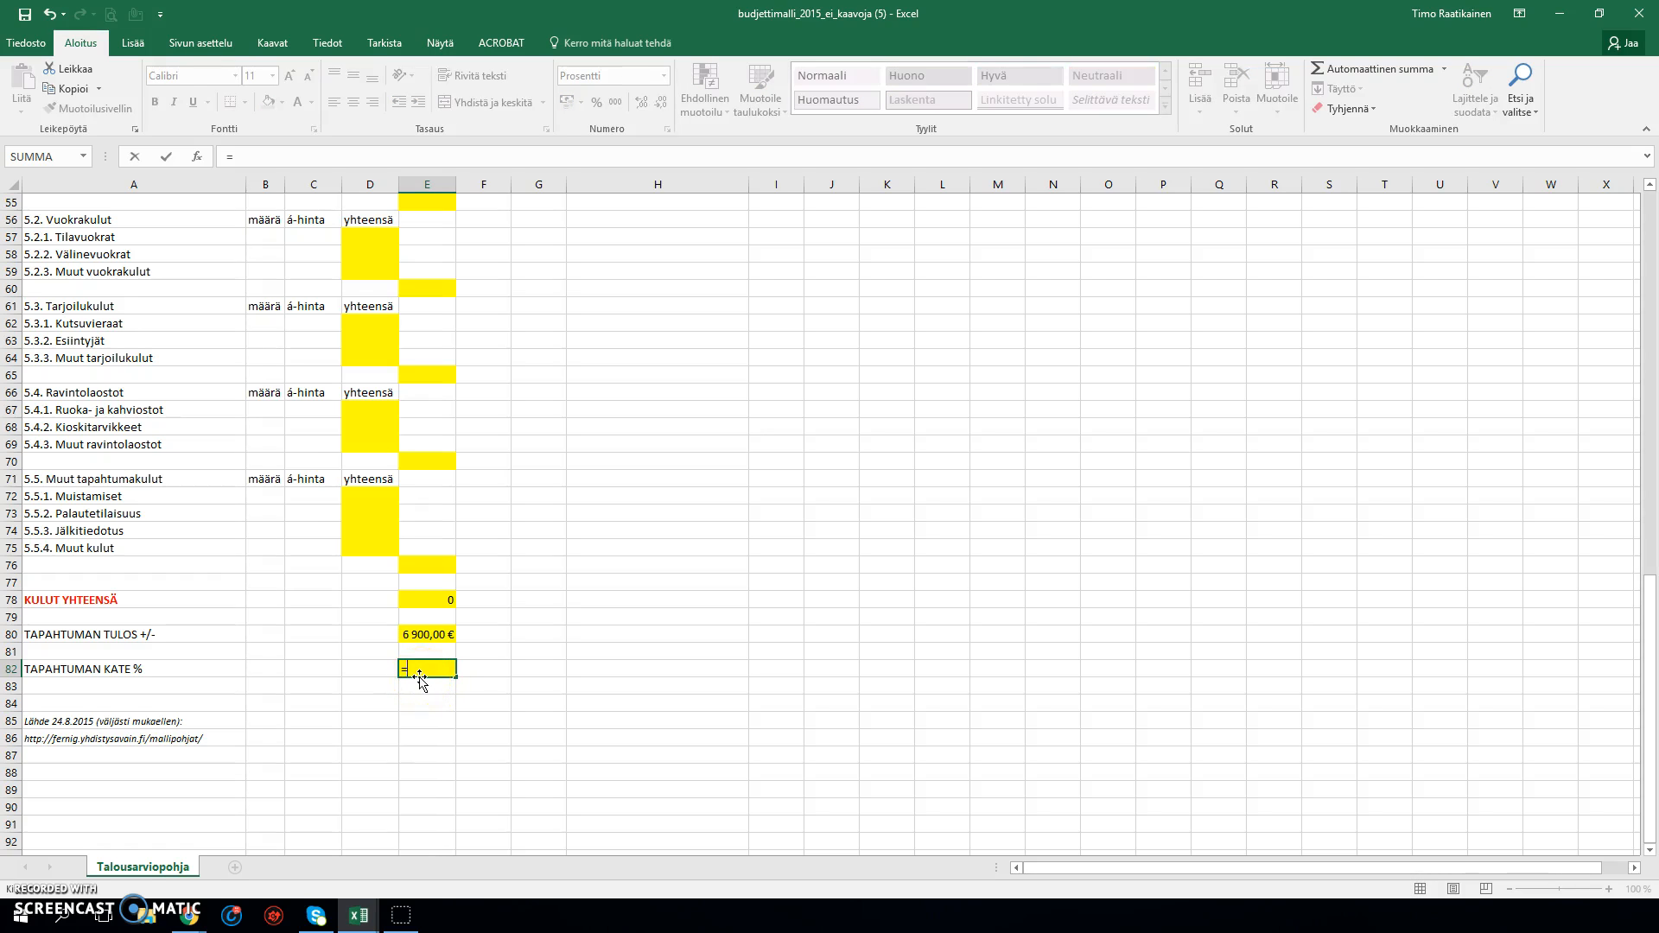
left_click(421, 637)
left_click(421, 637)
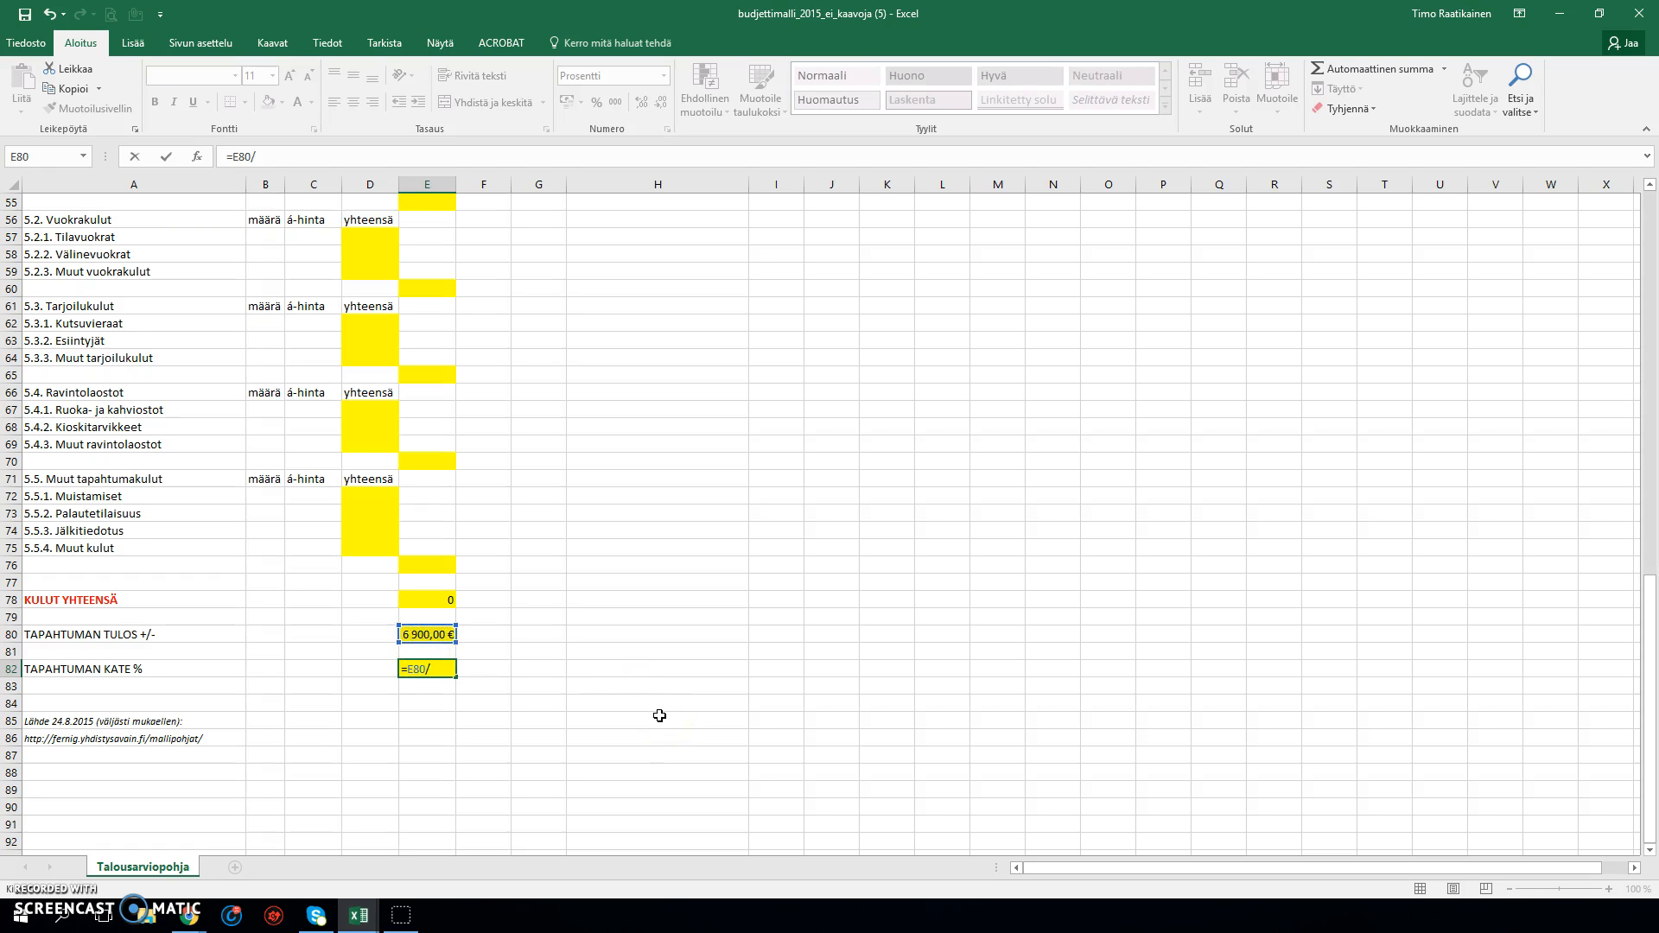
scroll(660, 716, "up", 16)
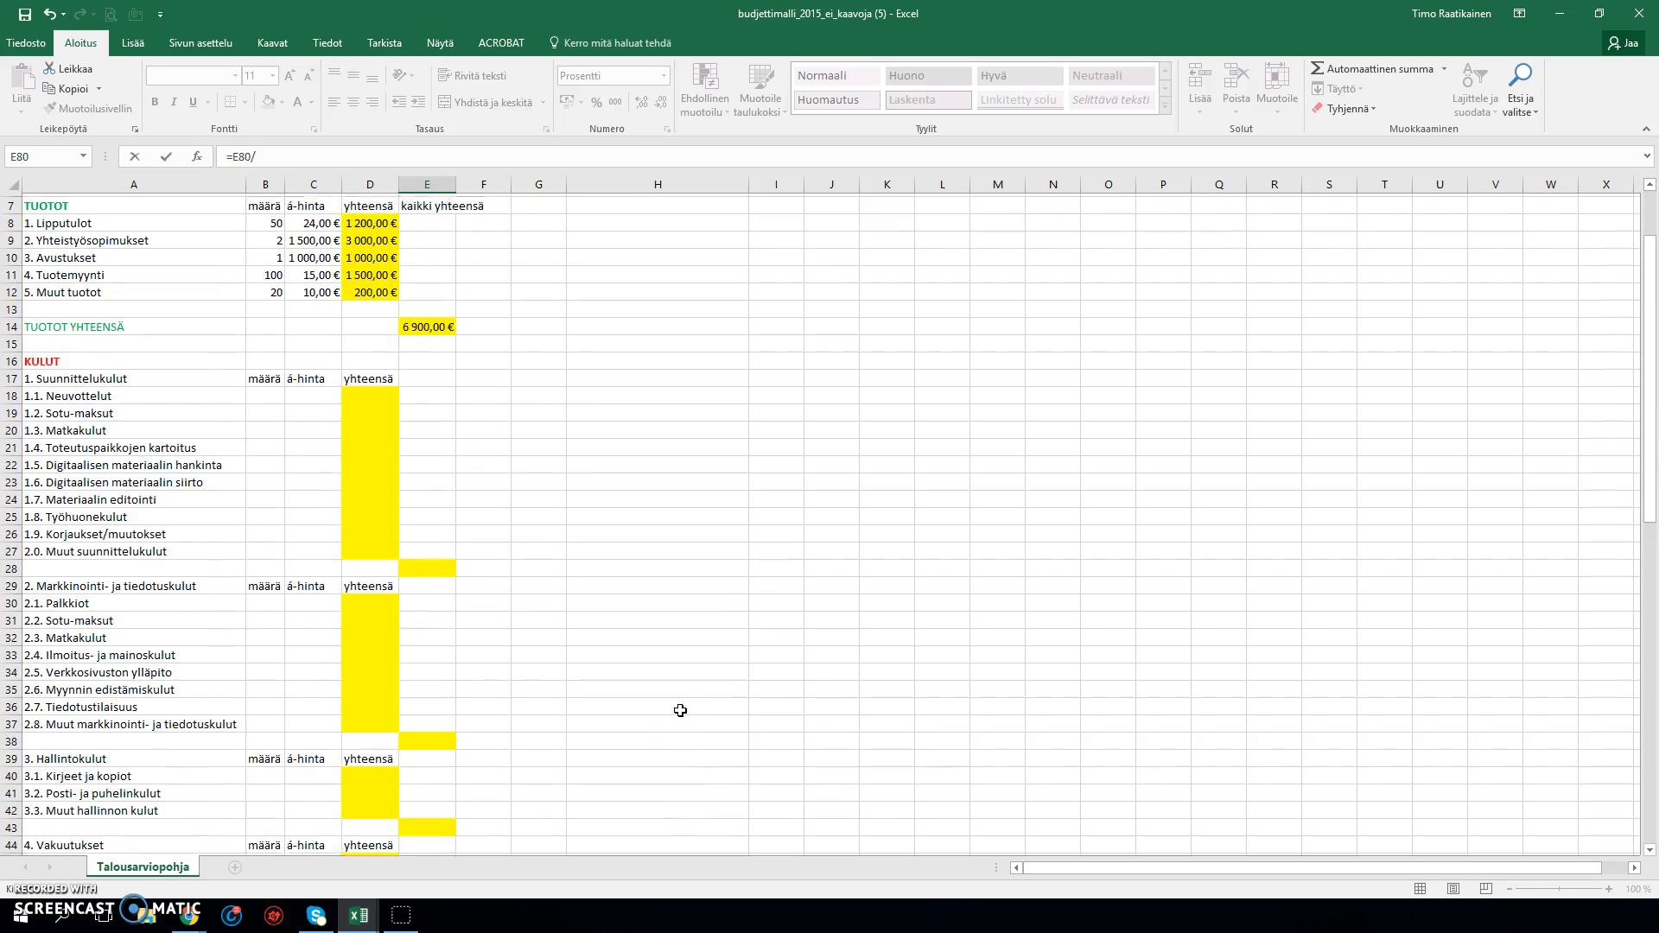
scroll(680, 711, "up", 2)
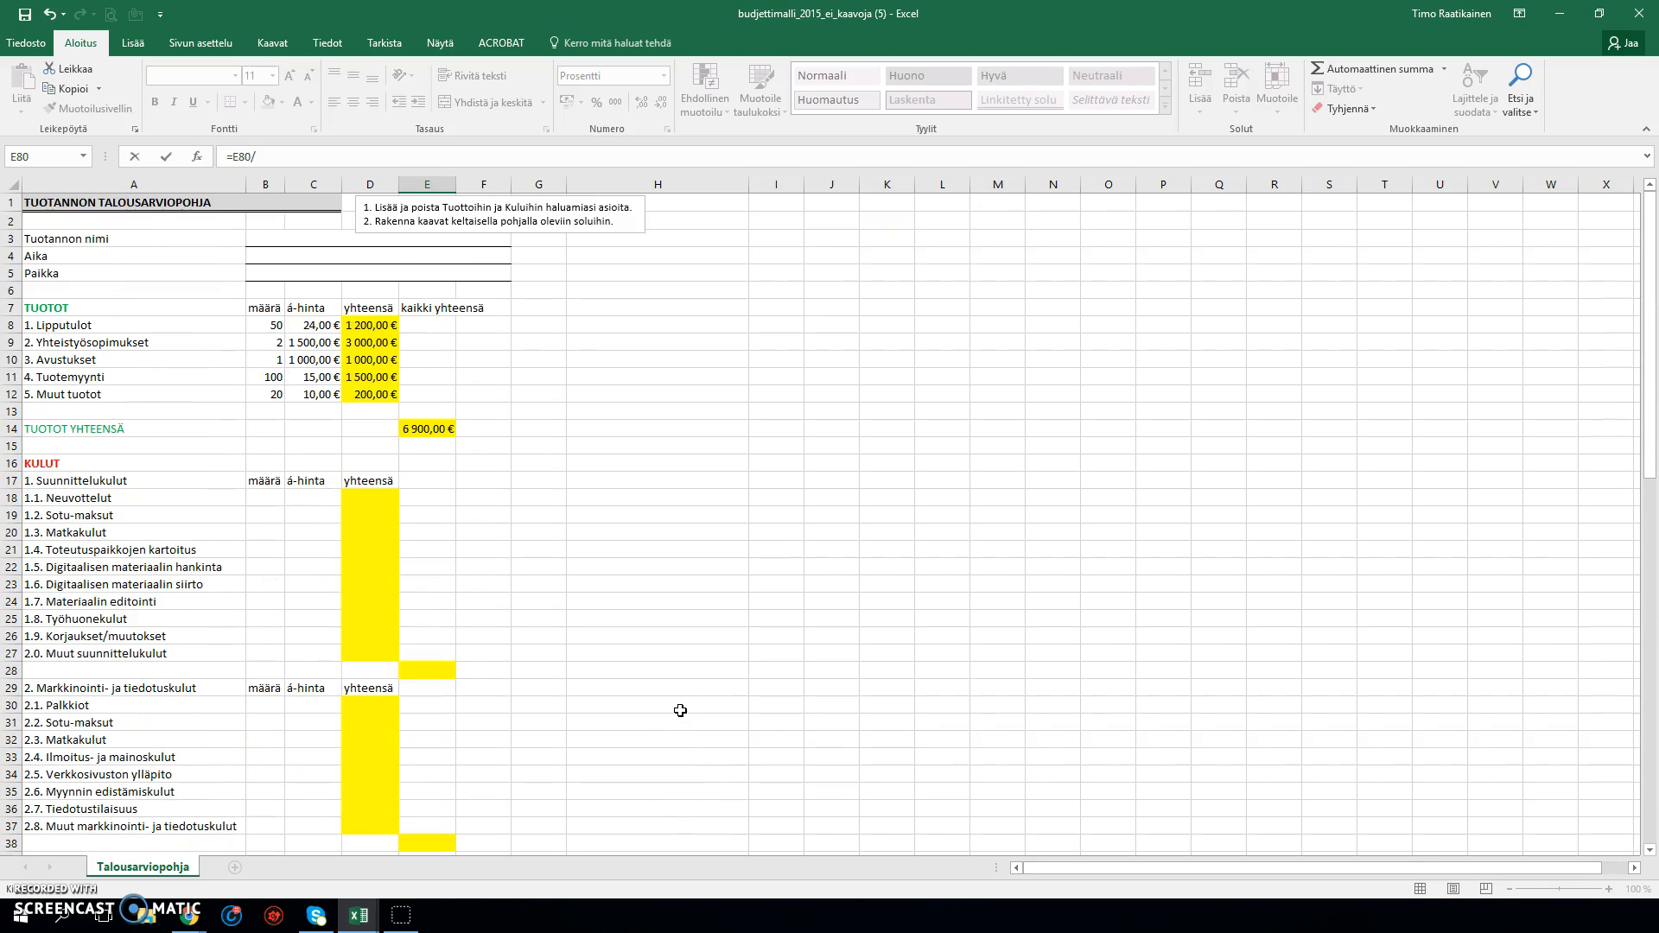
left_click(428, 432)
scroll(554, 471, "down", 18)
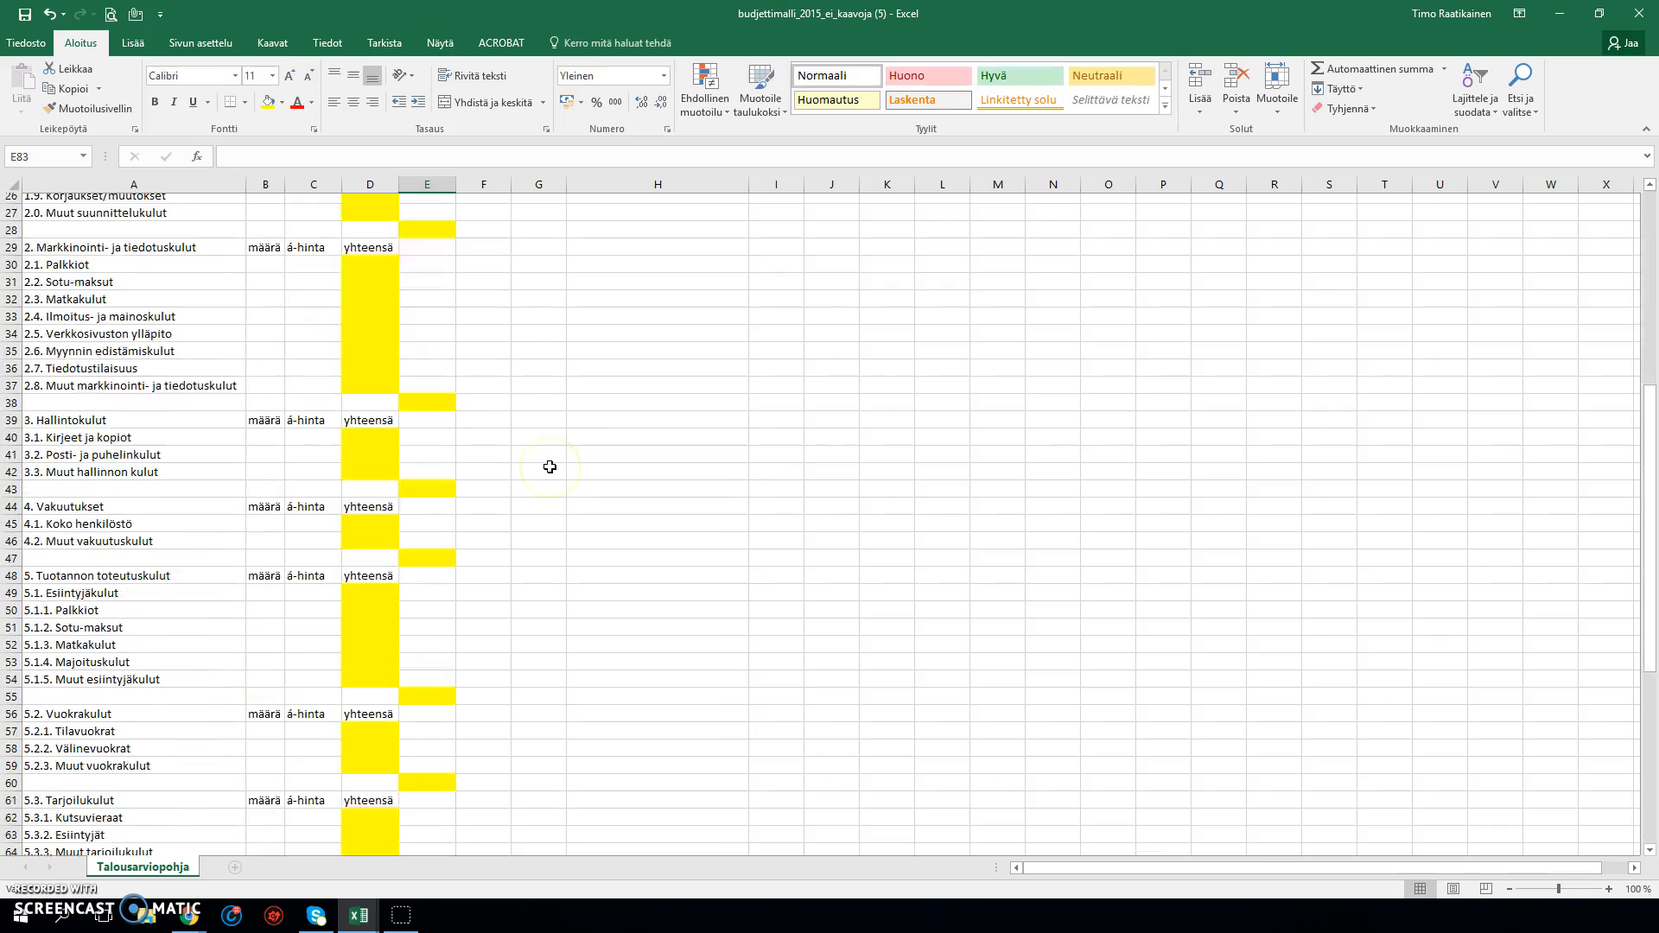
key("Return")
left_click(437, 672)
left_click(605, 702)
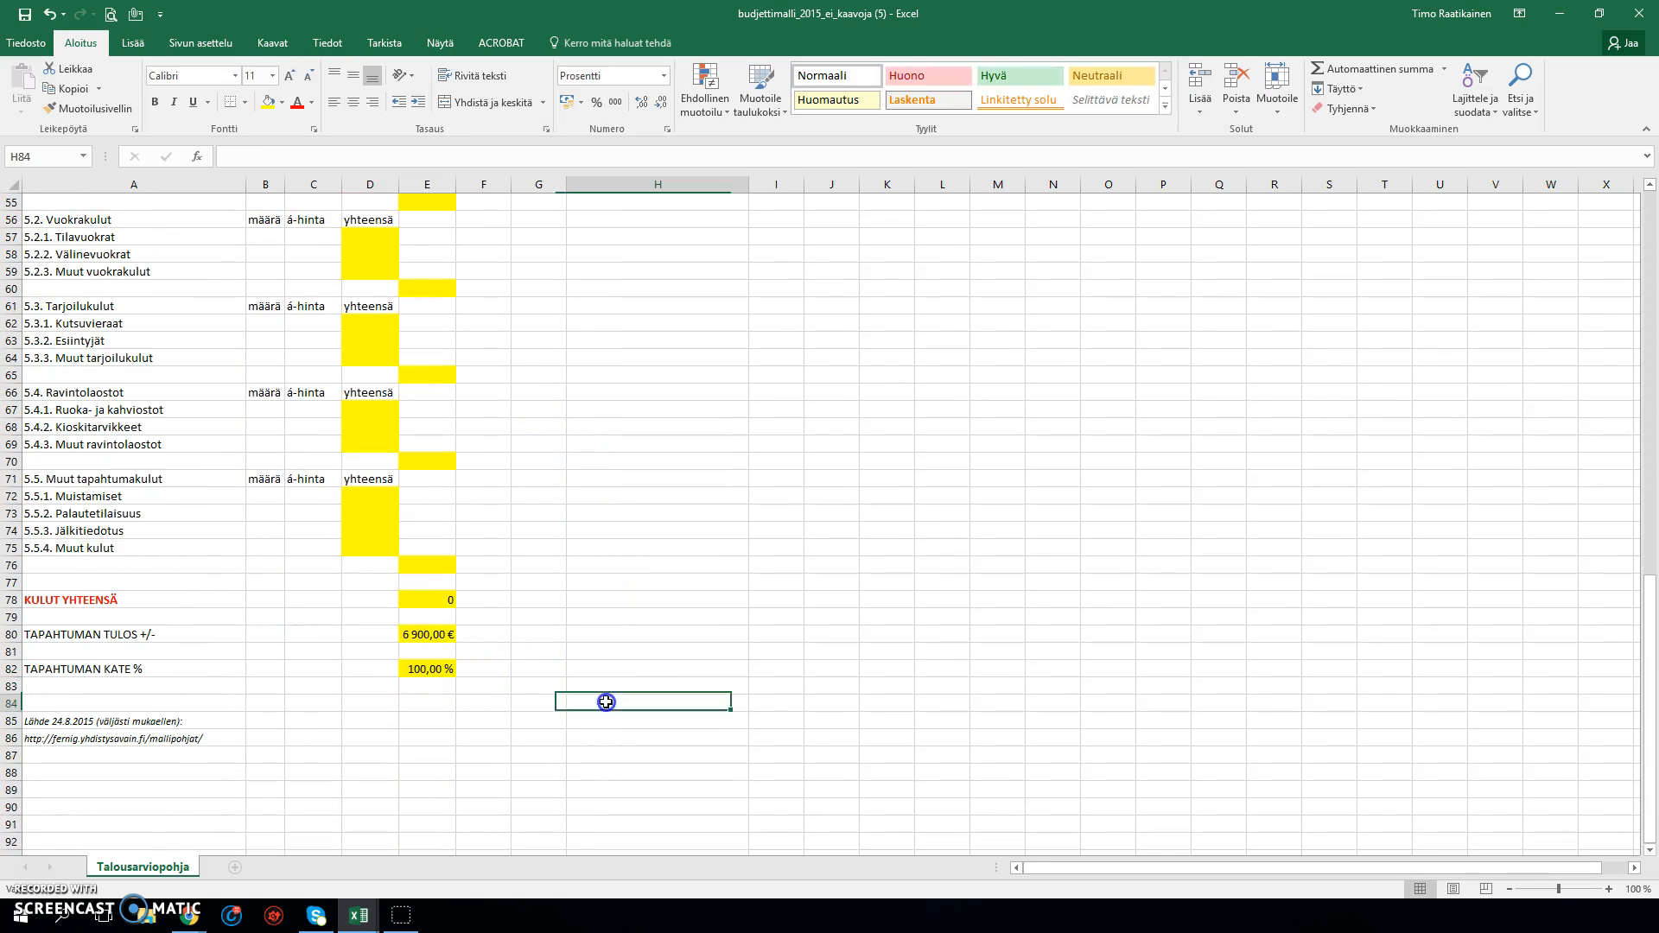
scroll(789, 652, "up", 9)
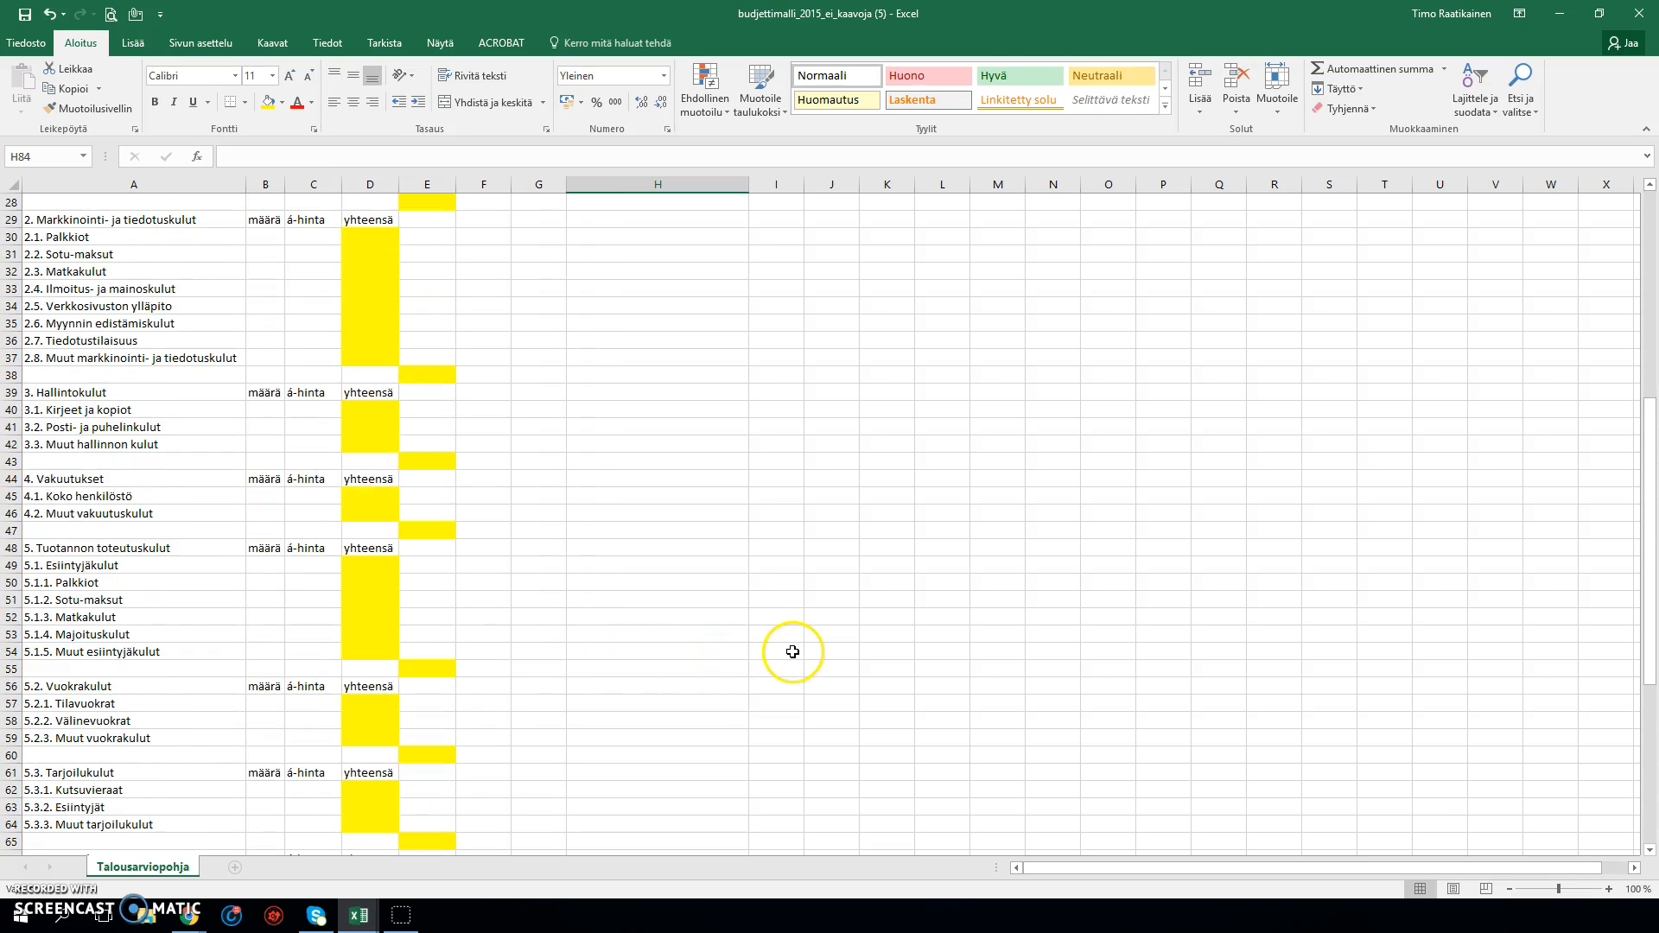
scroll(812, 484, "up", 9)
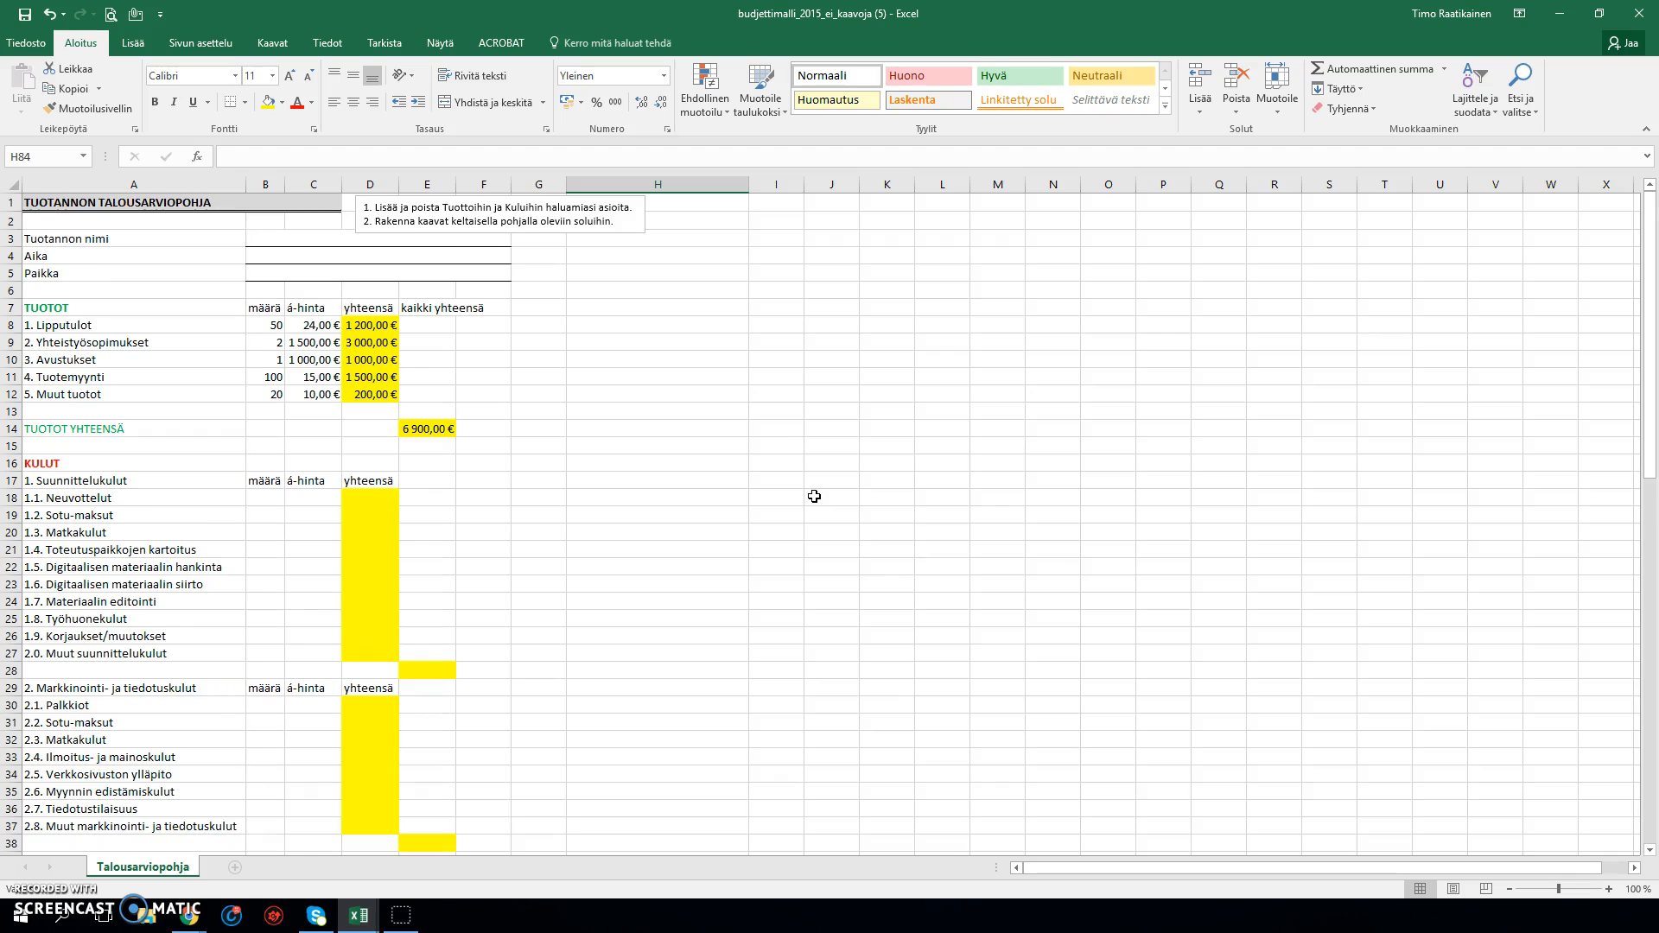
scroll(815, 497, "down", 1)
scroll(814, 497, "up", 1)
scroll(814, 496, "down", 8)
scroll(814, 497, "up", 8)
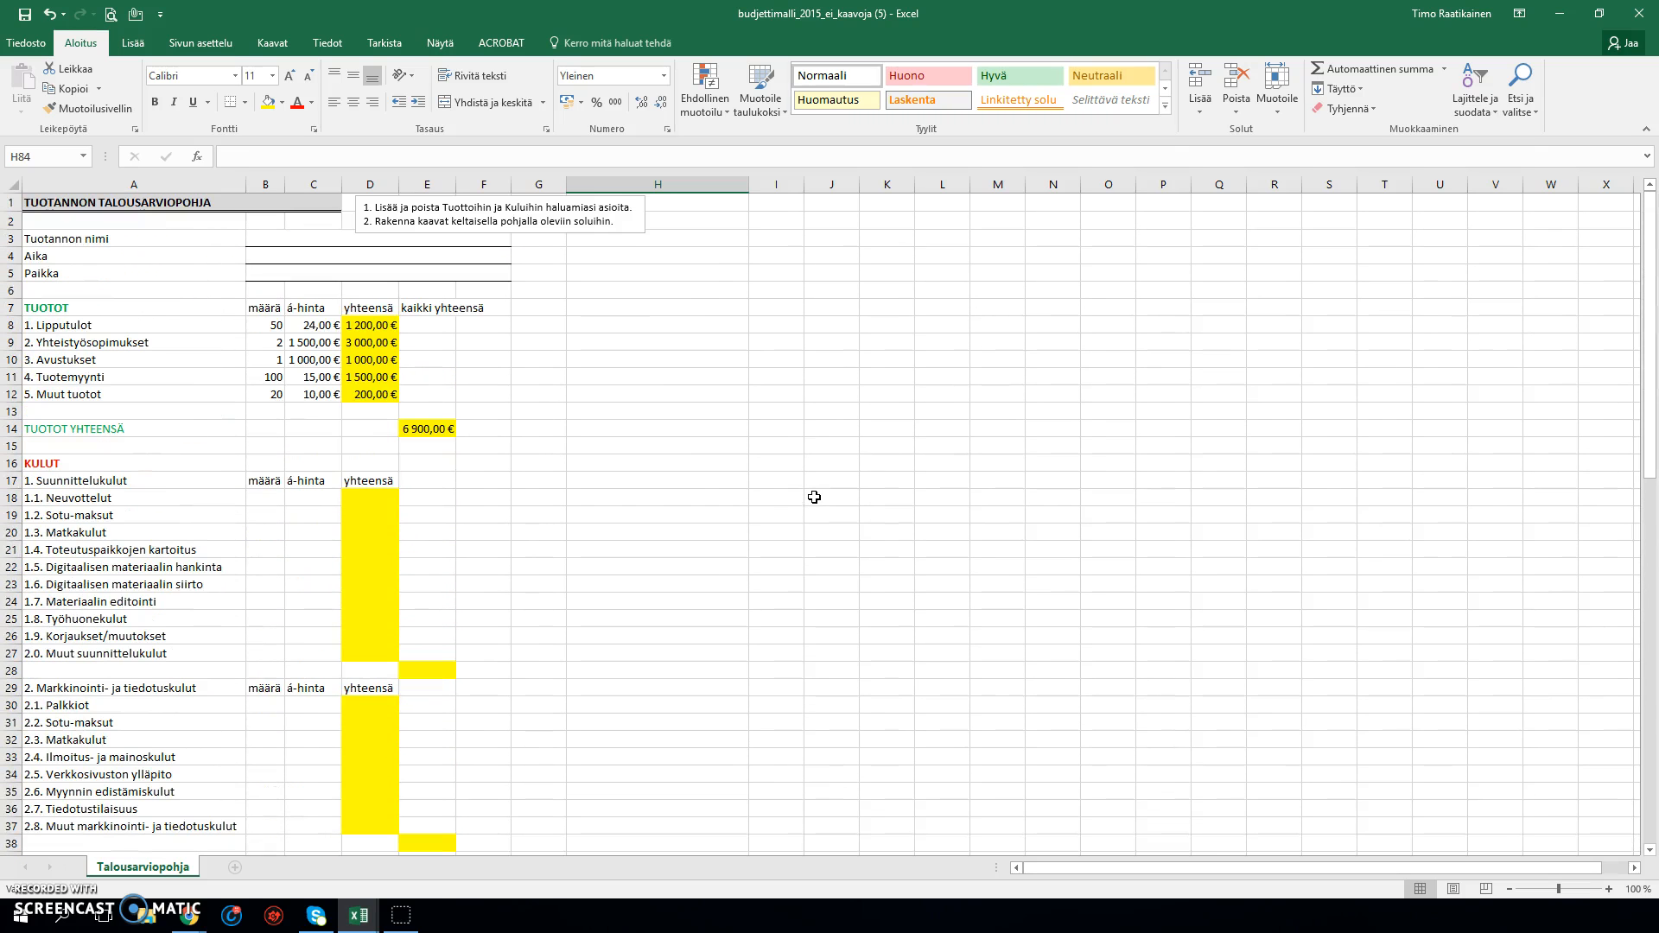